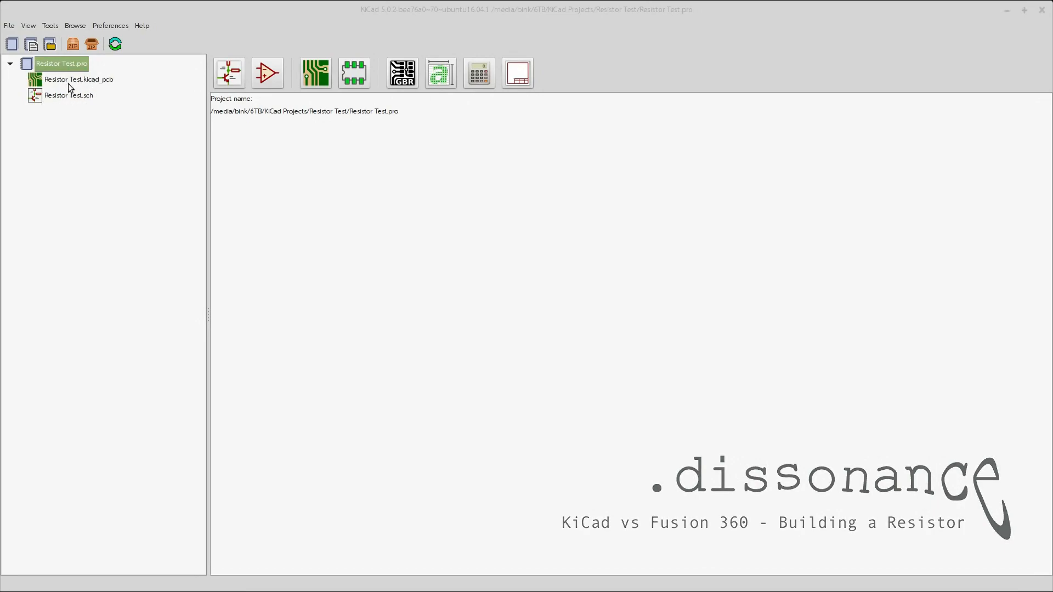
Step: Open the Resistor Test schematic and its board layout for a look, closing each one again
left_click(73, 97)
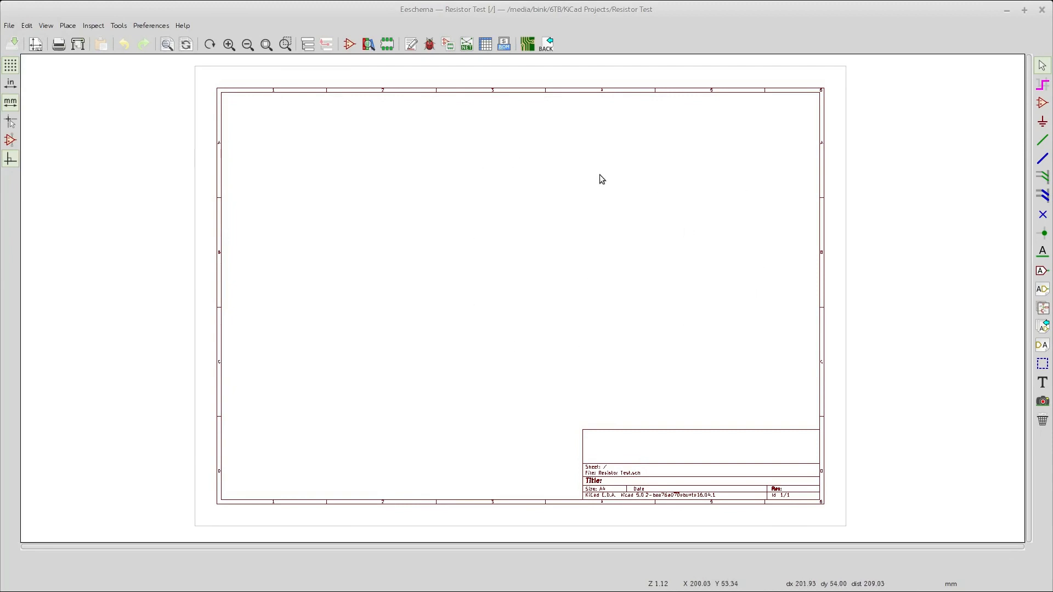
left_click(1042, 9)
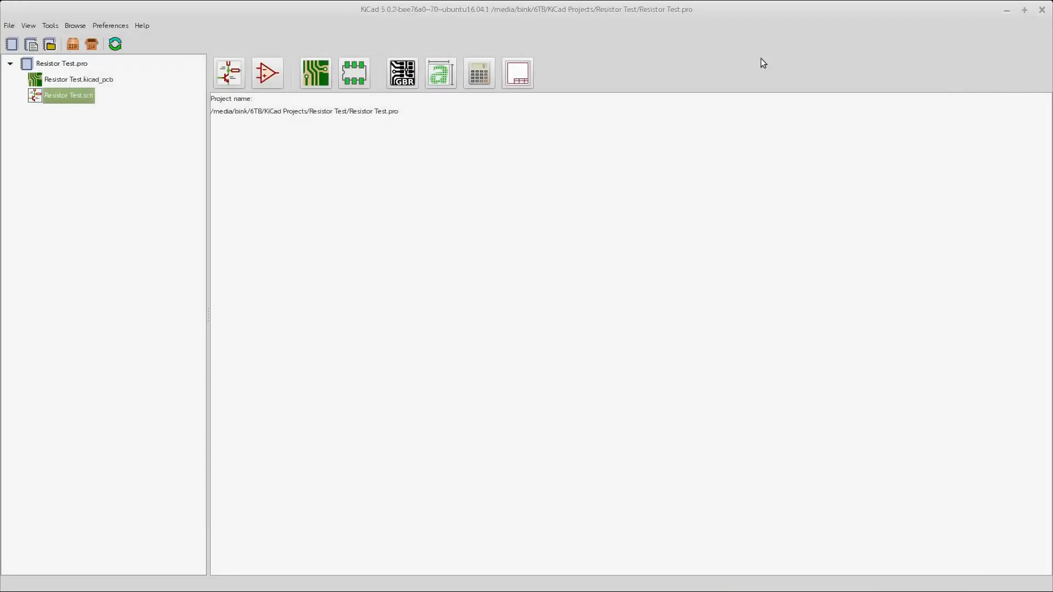
double_click(83, 80)
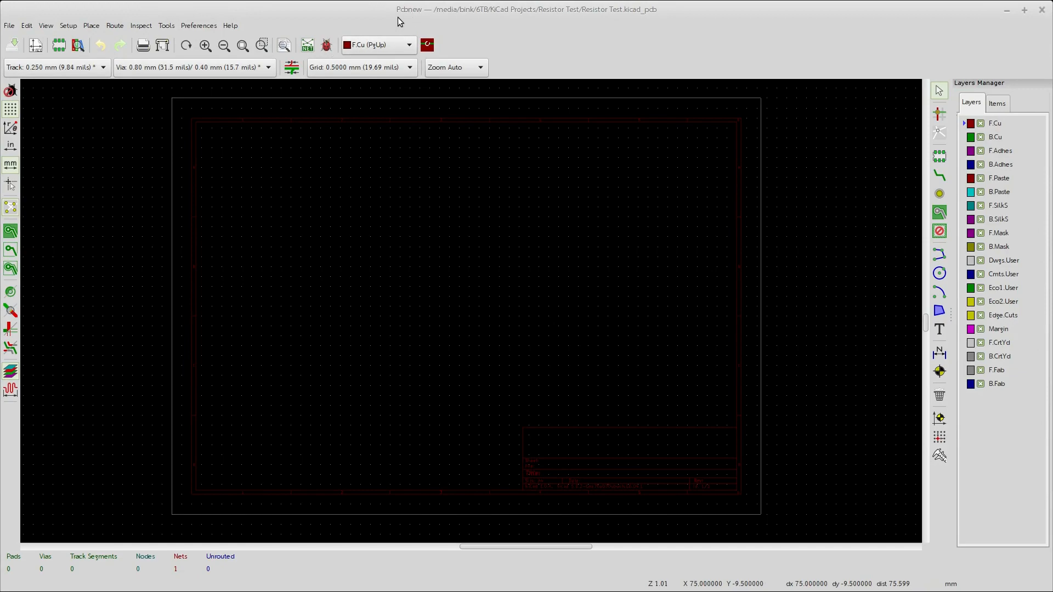
left_click(1042, 9)
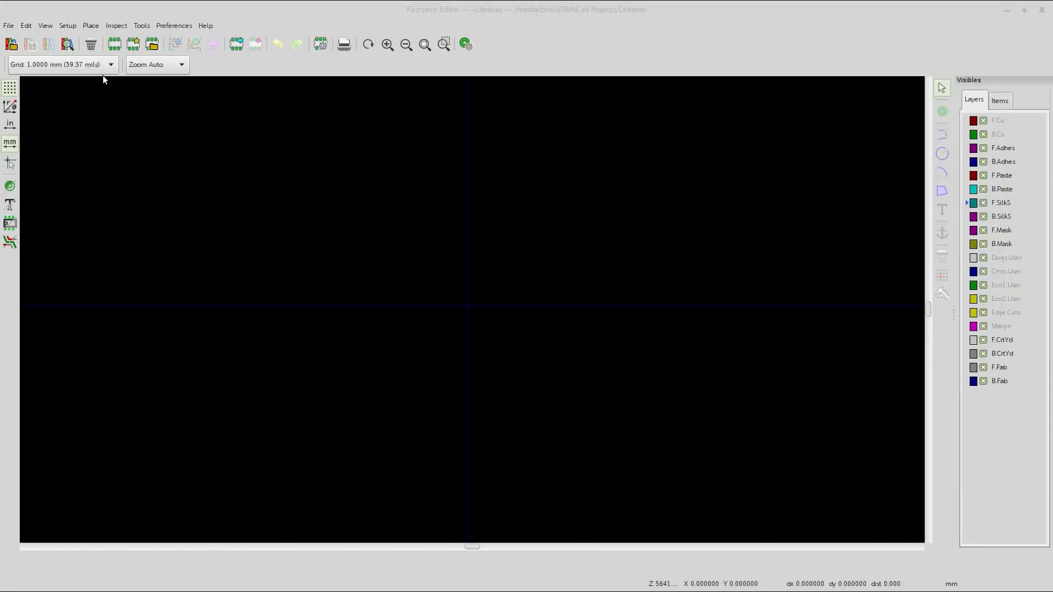
Step: Create a new footprint named Resistor-L_6mm-10mm_spacing
left_click(115, 48)
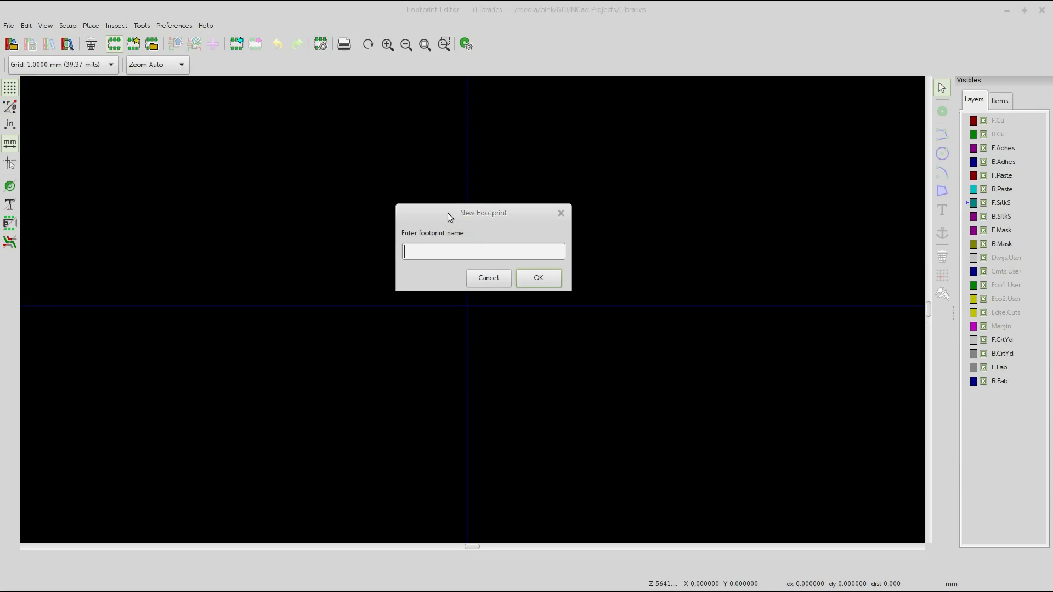
type("Resistor-")
type("6mmL")
key("BackSpace")
type("L_6mm-10mm_spacing")
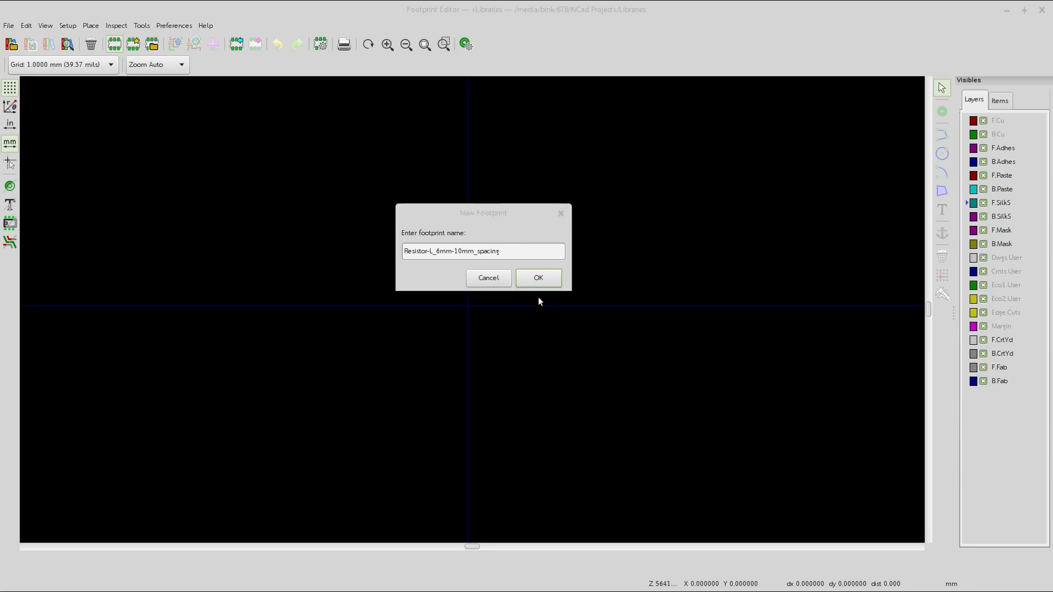
left_click(539, 279)
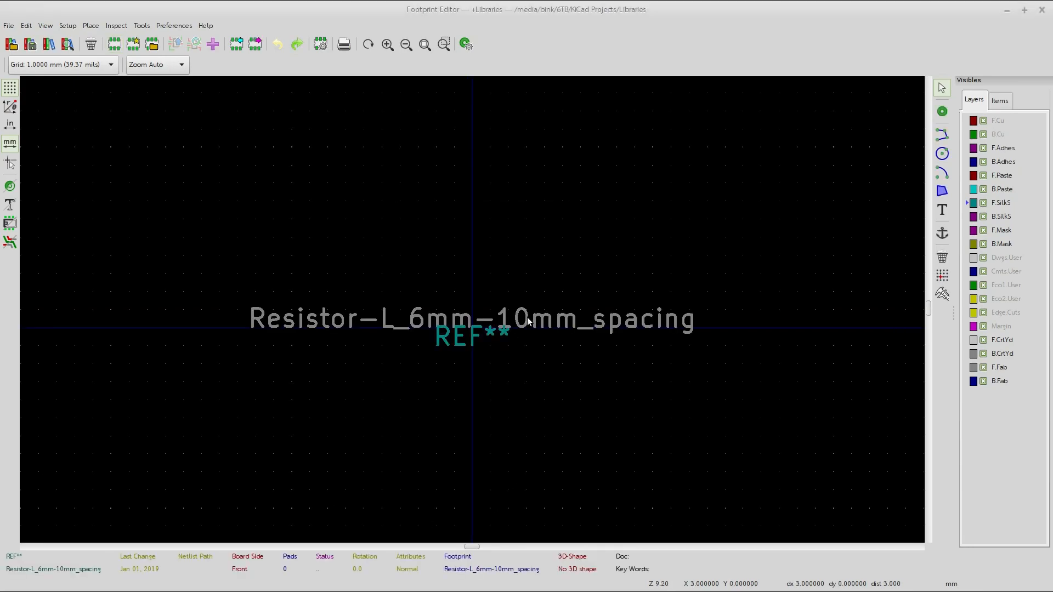
Step: Move the footprint name about 10 mm above the origin and the reference text 8 mm above it
key("m")
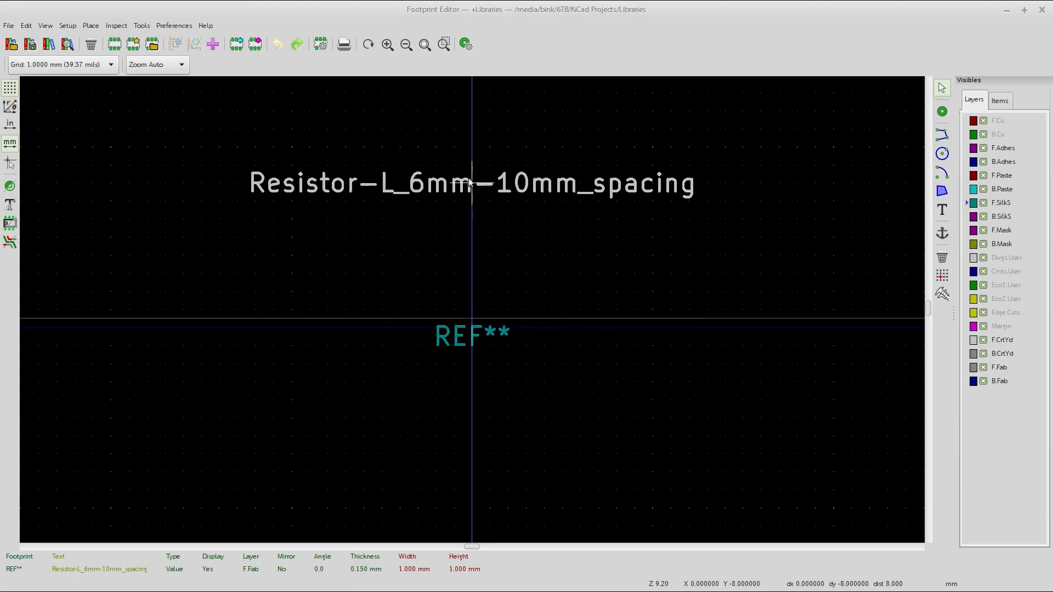
left_click(470, 149)
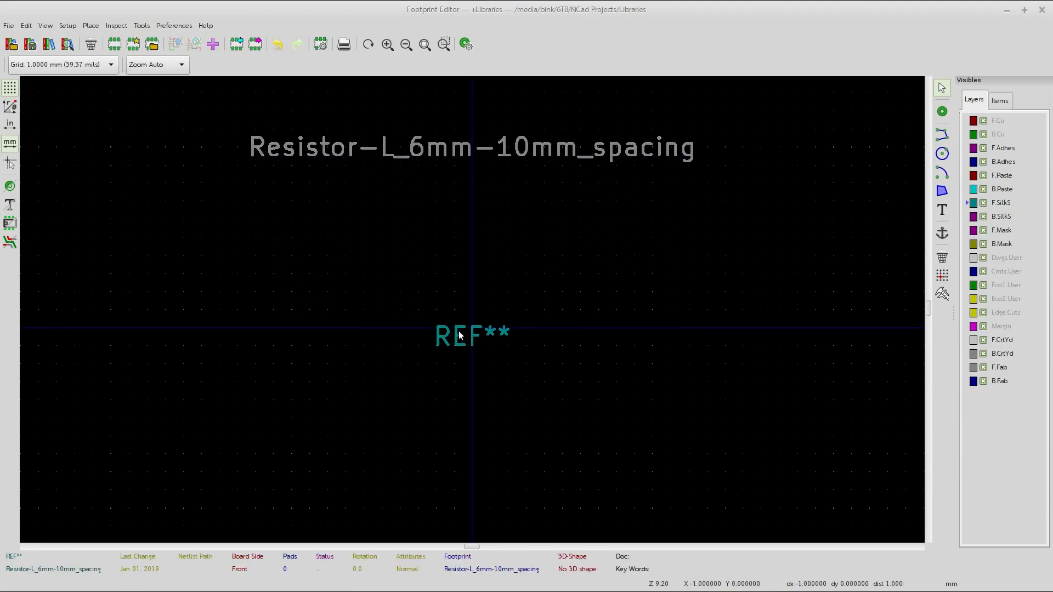
key("m")
left_click(461, 183)
Step: Change the footprint's reference text to R**
double_click(461, 184)
left_click(491, 216)
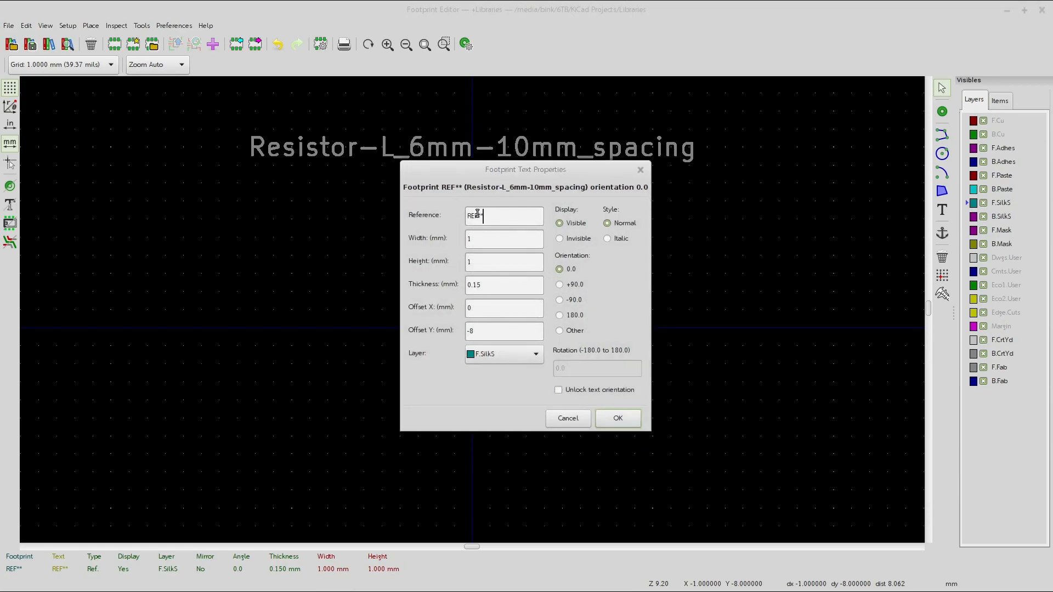
key("BackSpace")
key("BackSpace")
left_click(608, 418)
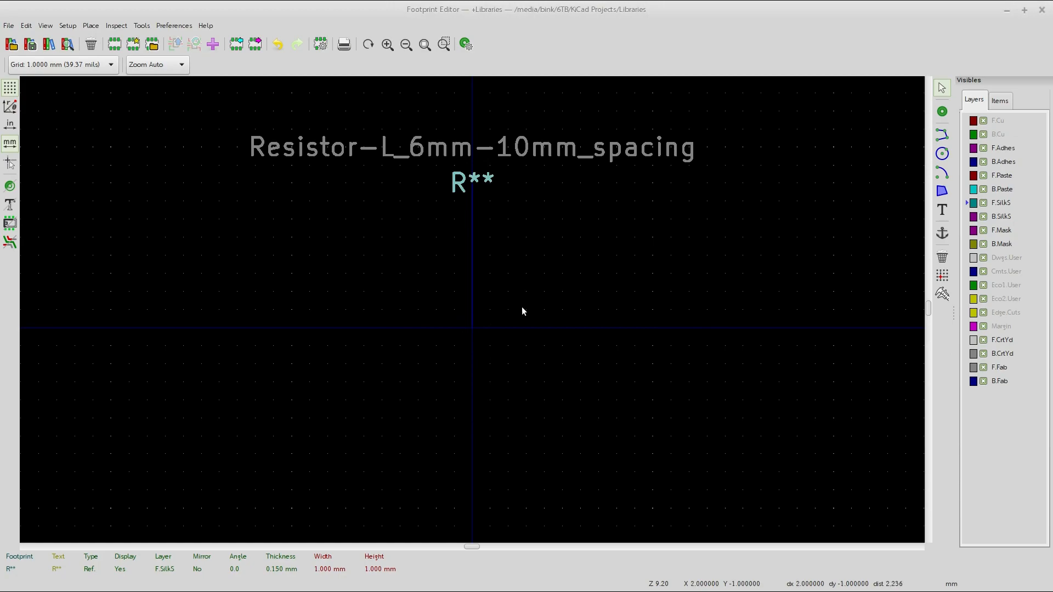
Step: Place a through-hole pad on the horizontal axis at X 8 mm, Y 0 mm
left_click(942, 112)
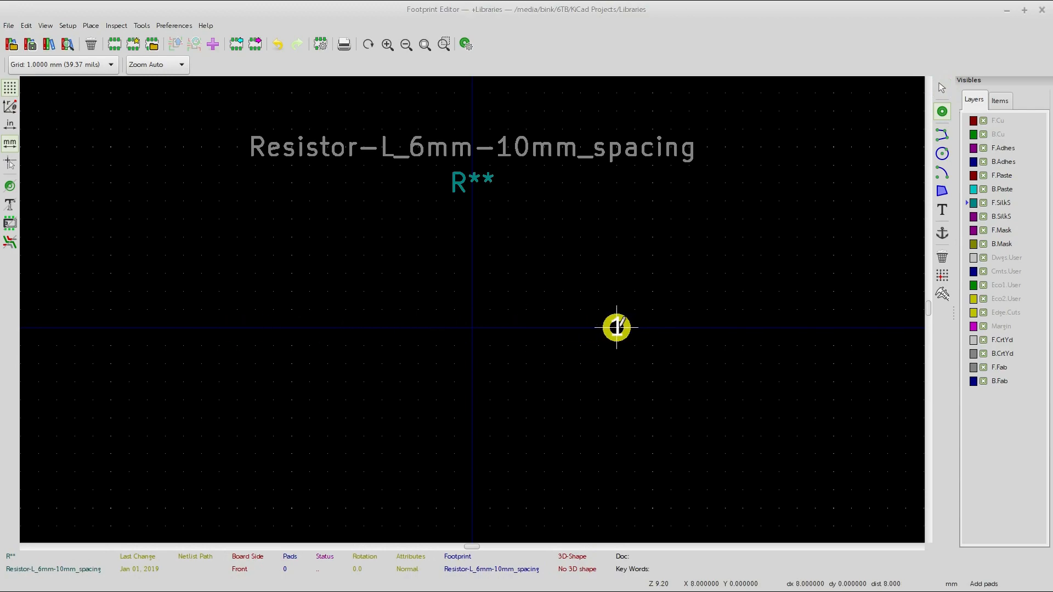
left_click(617, 328)
key("Escape")
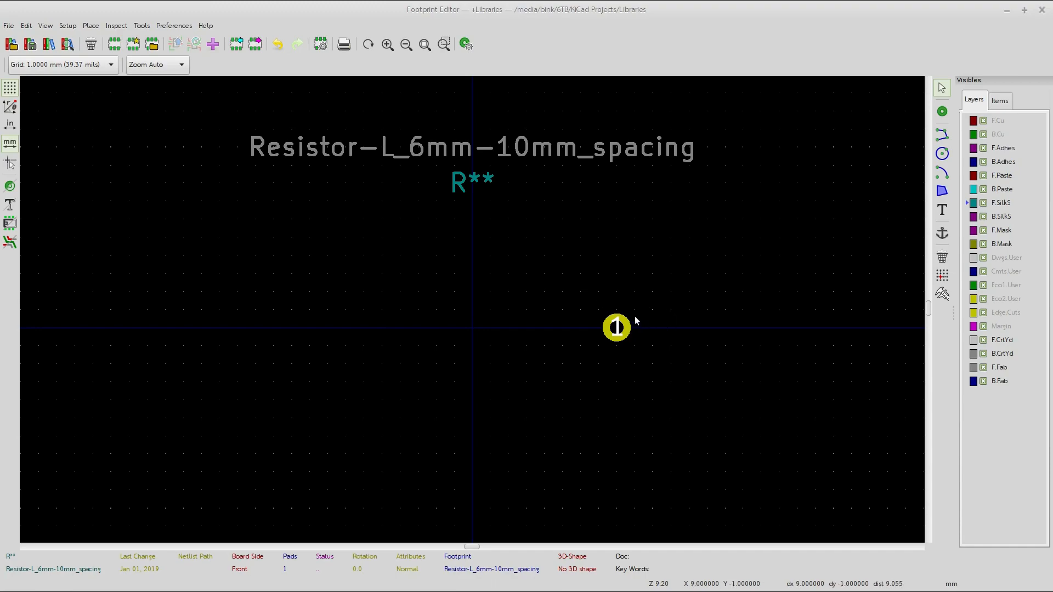
Step: Set the pad's hole size to 0.8 mm and its pad size to 1.6 mm
scroll(625, 319, "up", 1)
scroll(464, 306, "down", 1)
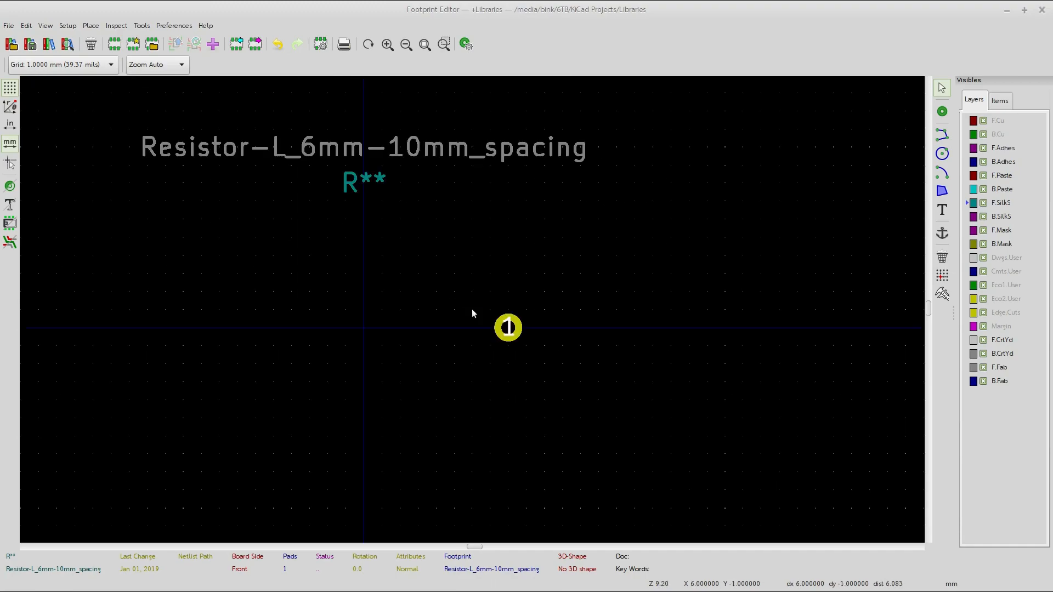
middle_click_drag(500, 335, 552, 327)
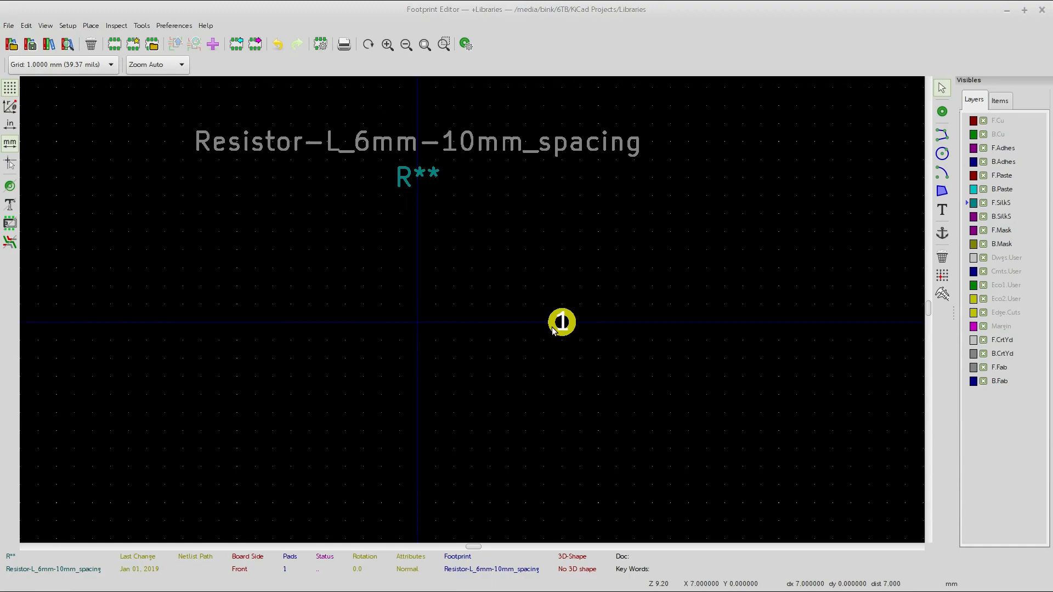
double_click(552, 327)
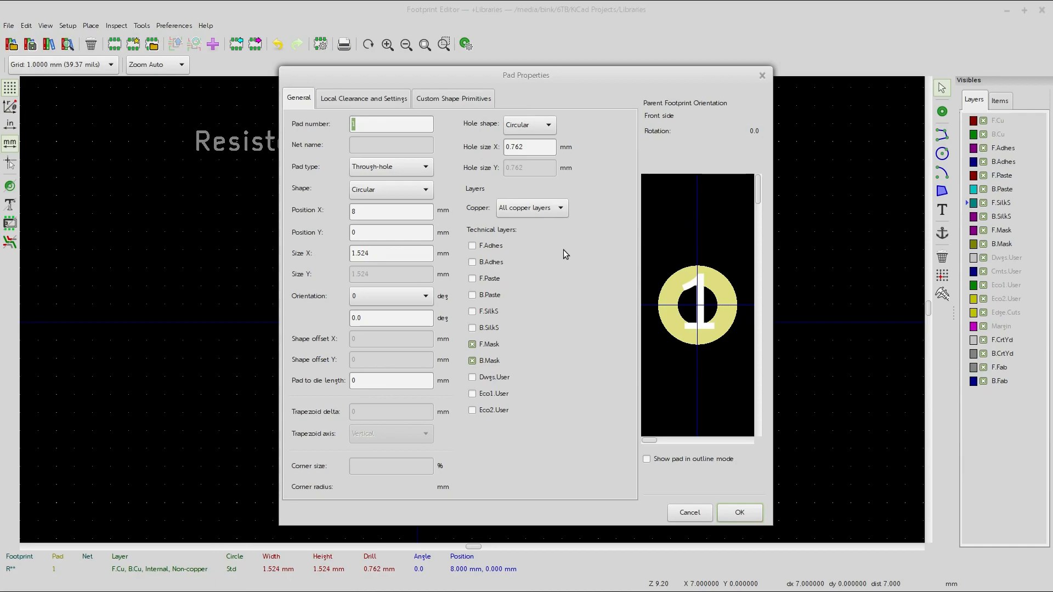
left_click_drag(571, 81, 628, 74)
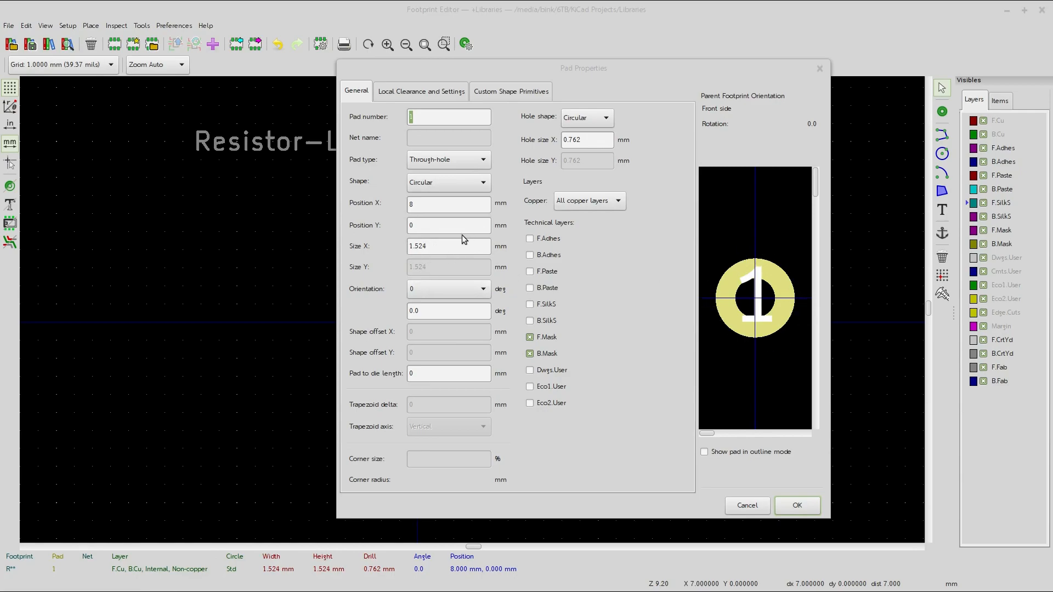
left_click(573, 142)
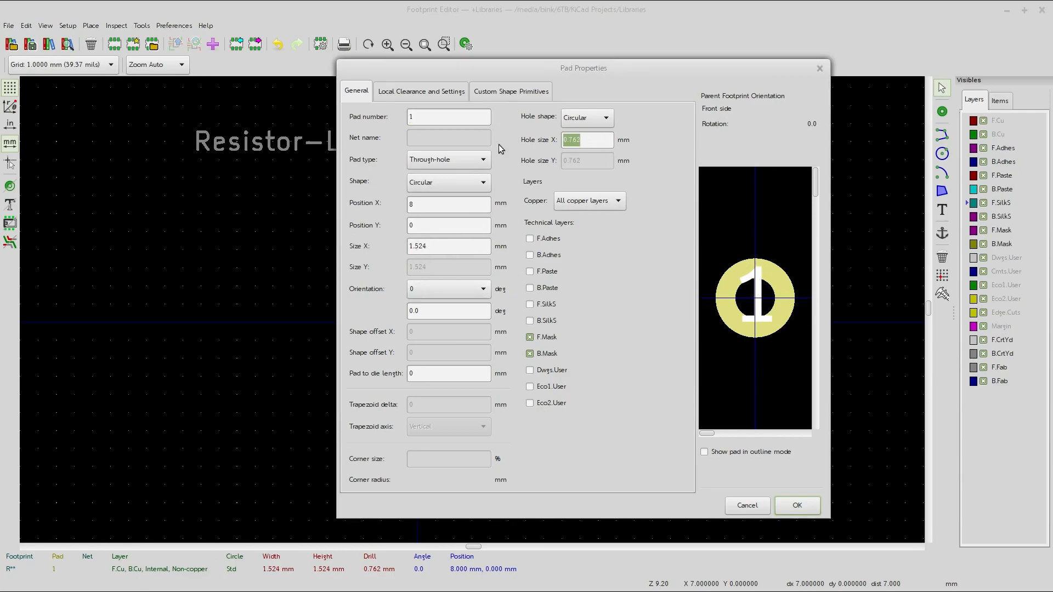
type("0.8")
left_click(434, 248)
left_click_drag(433, 247, 357, 241)
type("1.6")
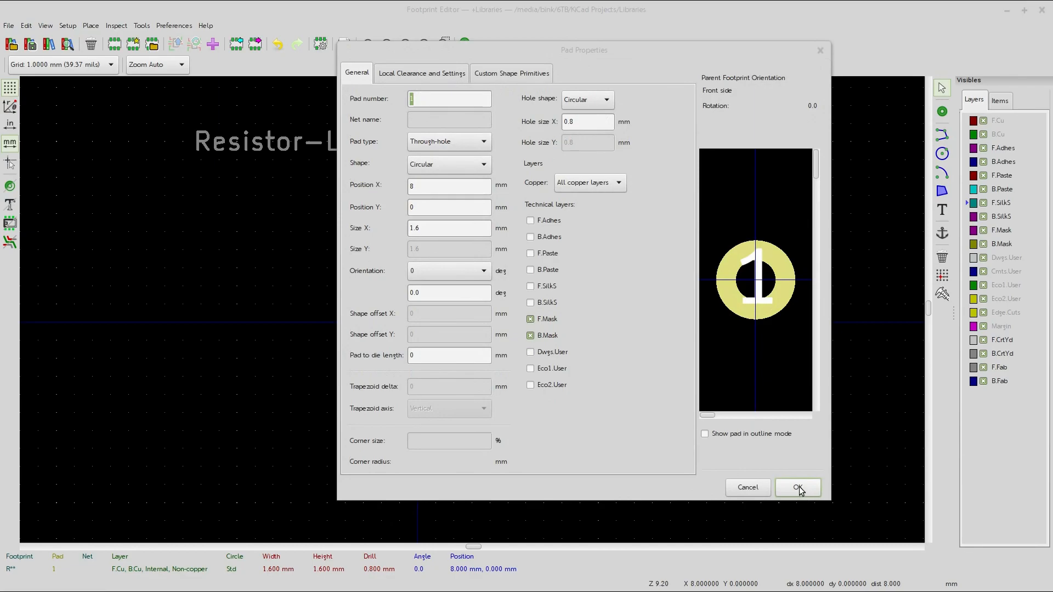
left_click(799, 488)
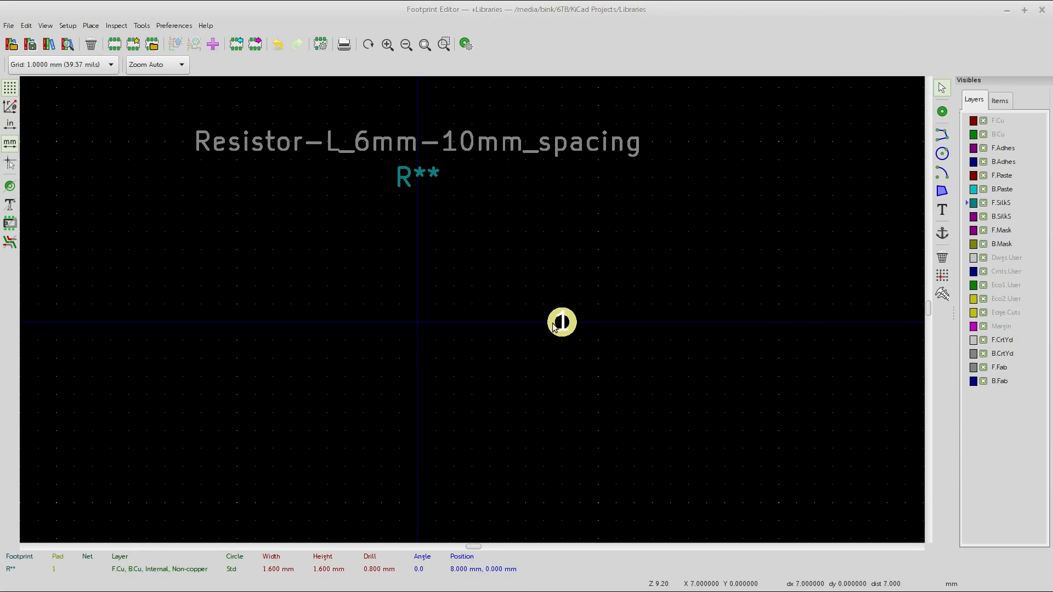
Step: Duplicate the pad and place the copy on the horizontal axis at X -7 mm, Y 0 mm
key("ctrl+d")
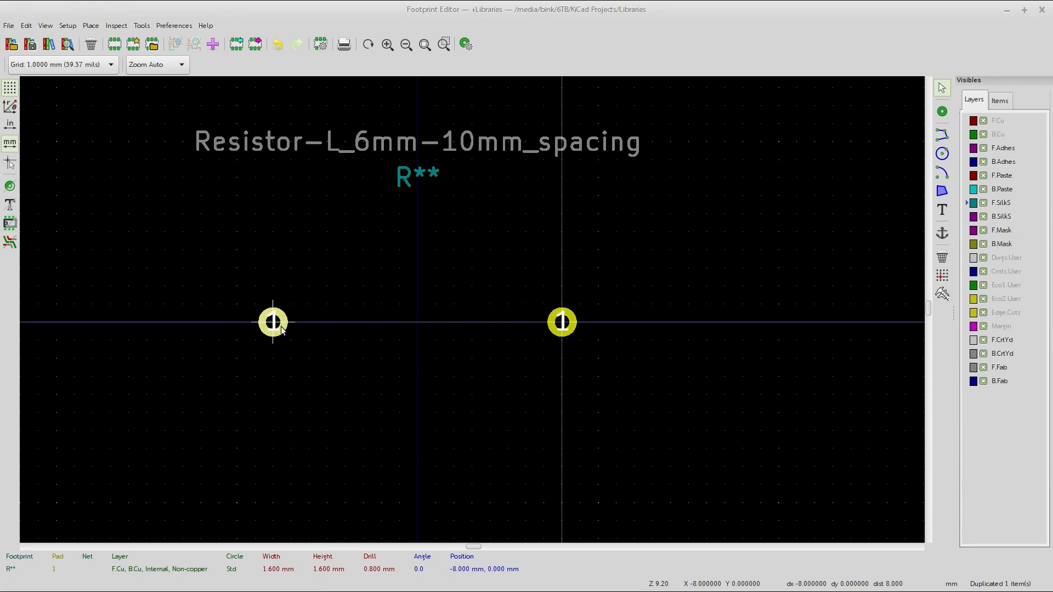
left_click(251, 331)
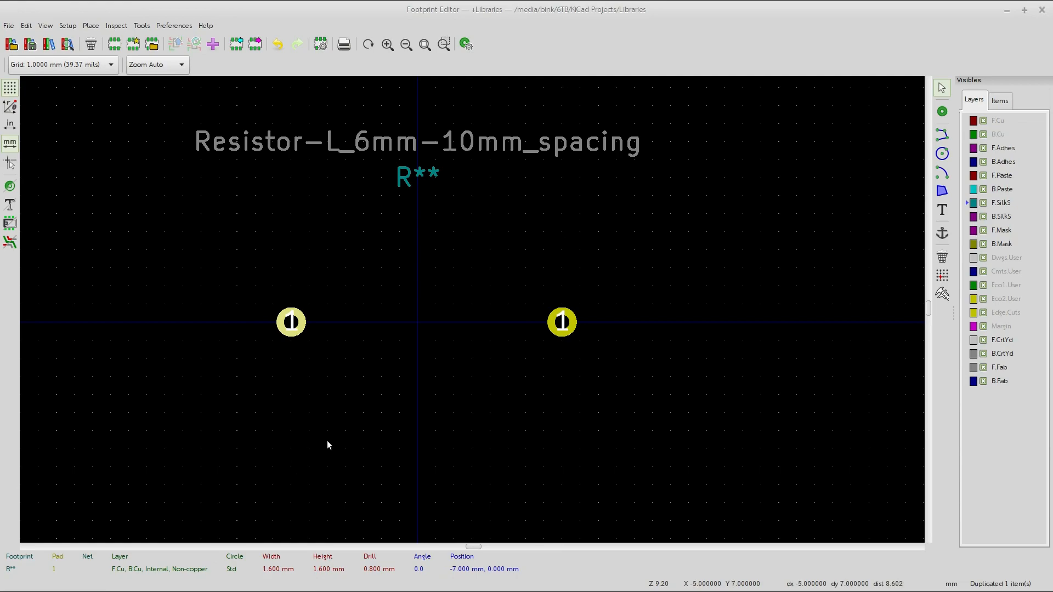
Step: Look through the footprint editor's list of hotkeys and close it
key("ctrl+F1")
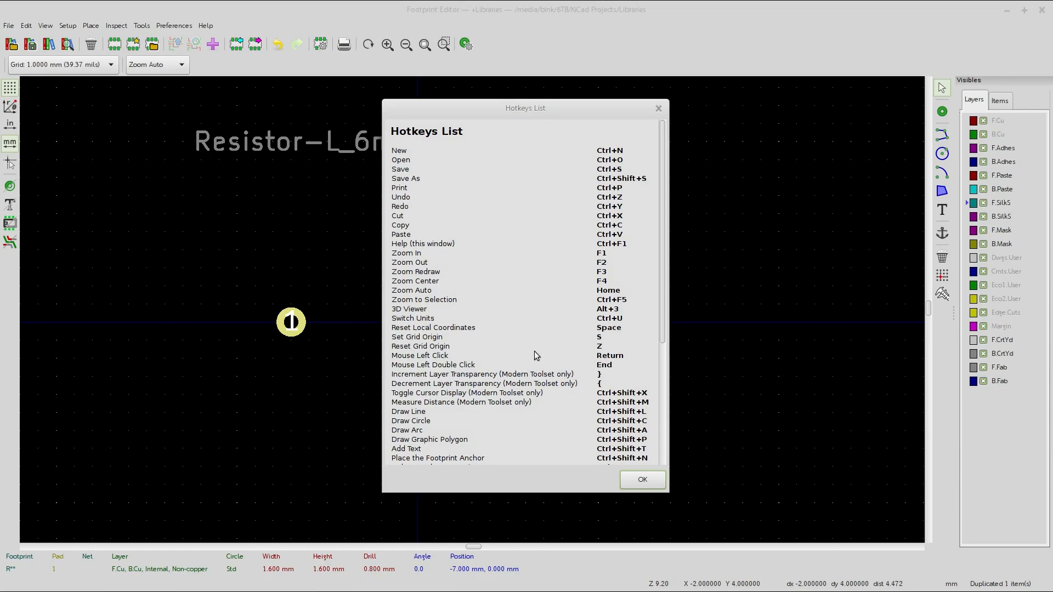
scroll(526, 329, "down", 5)
scroll(528, 322, "up", 5)
scroll(535, 317, "down", 5)
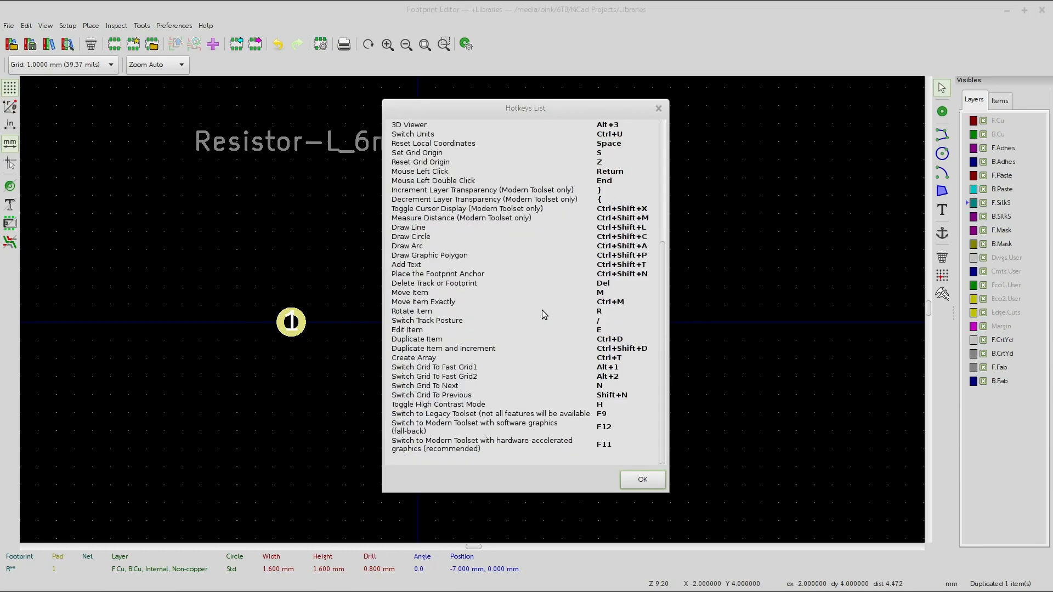
scroll(542, 314, "up", 5)
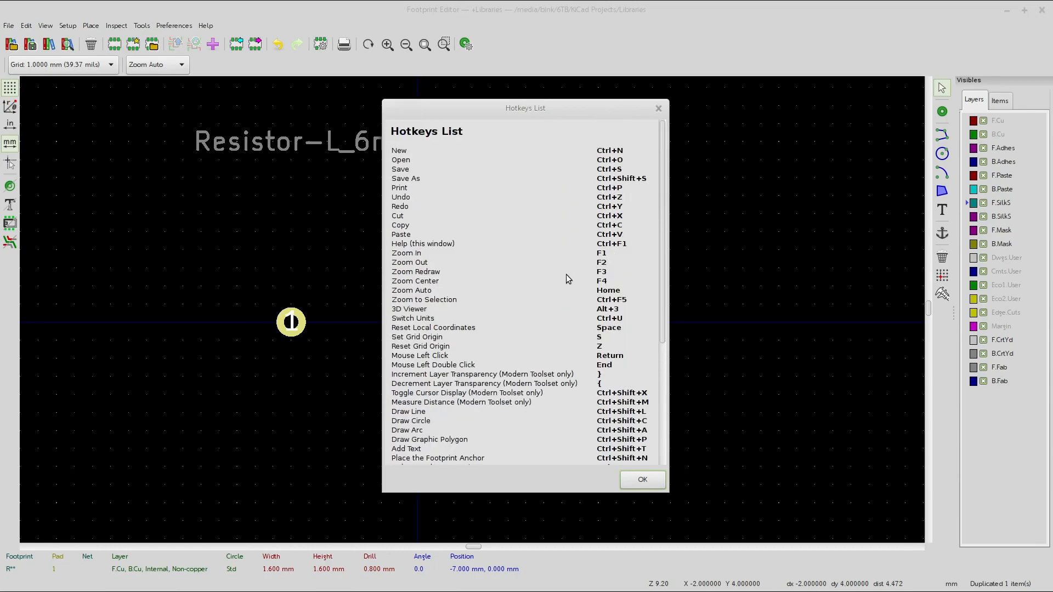
left_click(658, 109)
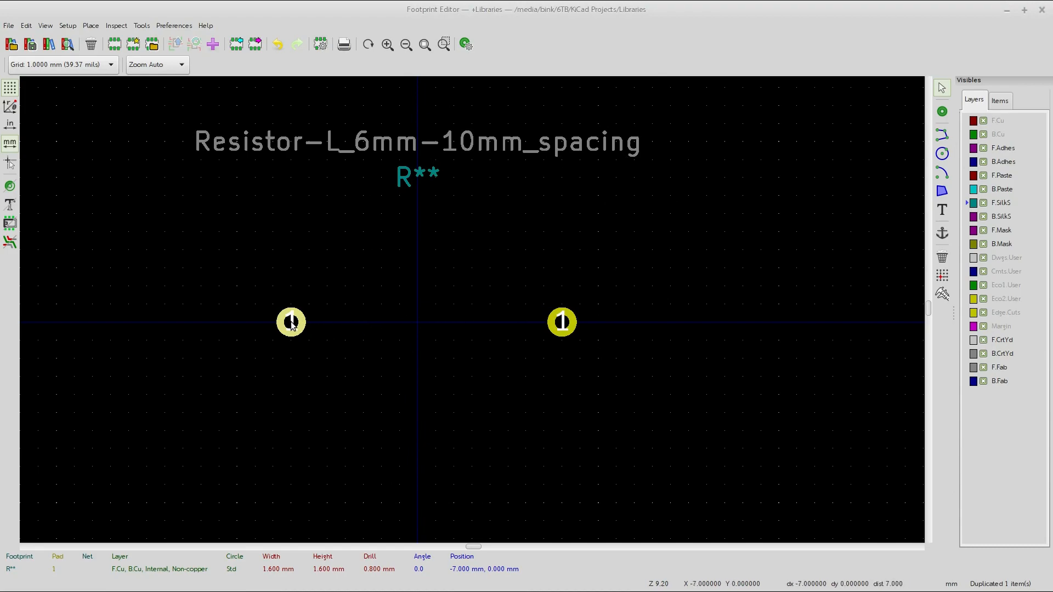
left_click(561, 323)
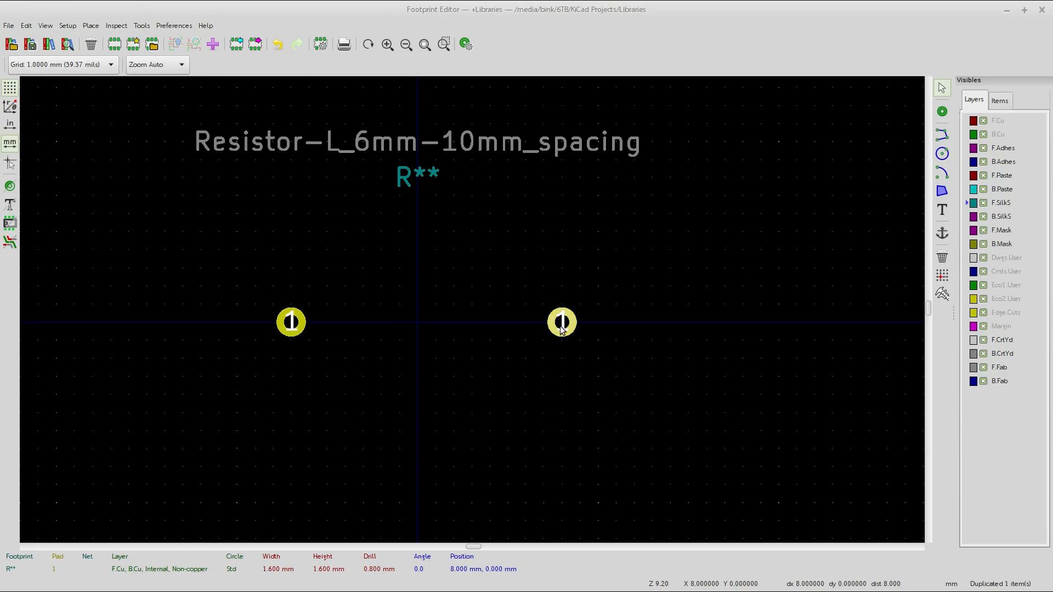
left_click(299, 329)
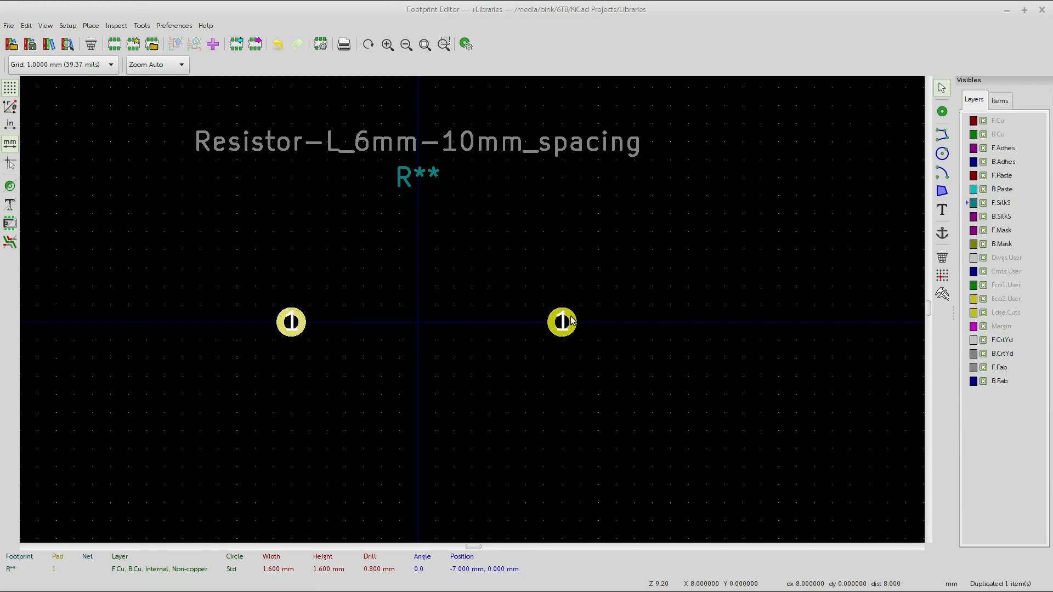
left_click(551, 328)
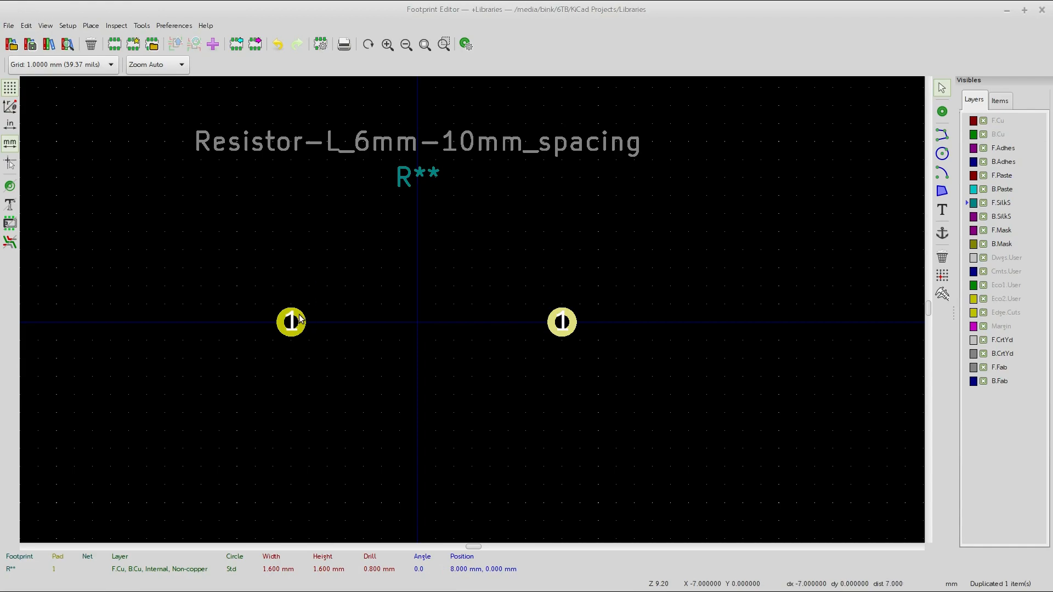
key("e")
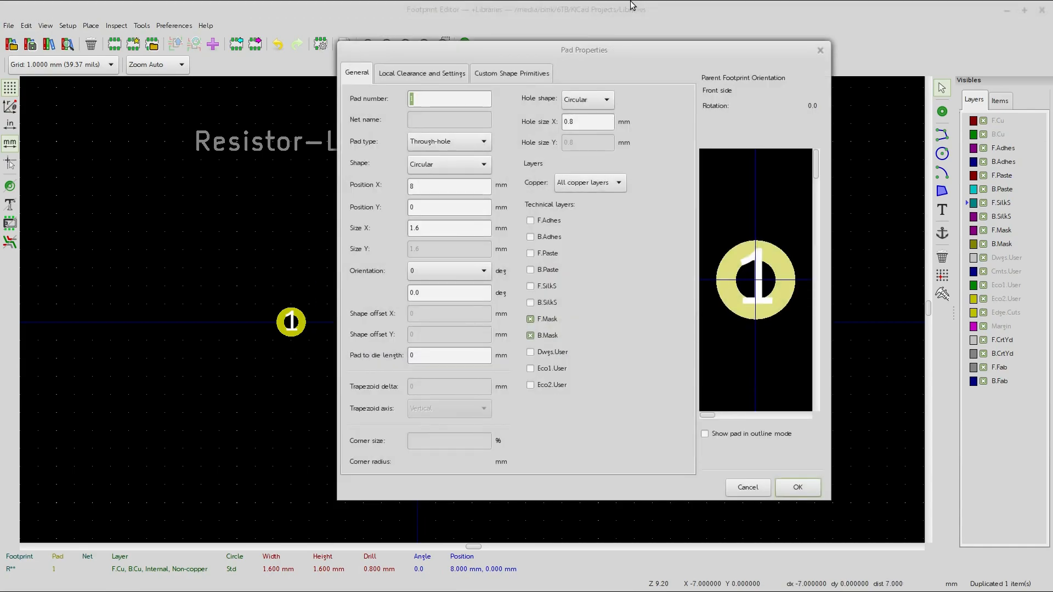
left_click_drag(603, 67, 530, 84)
left_click(675, 509)
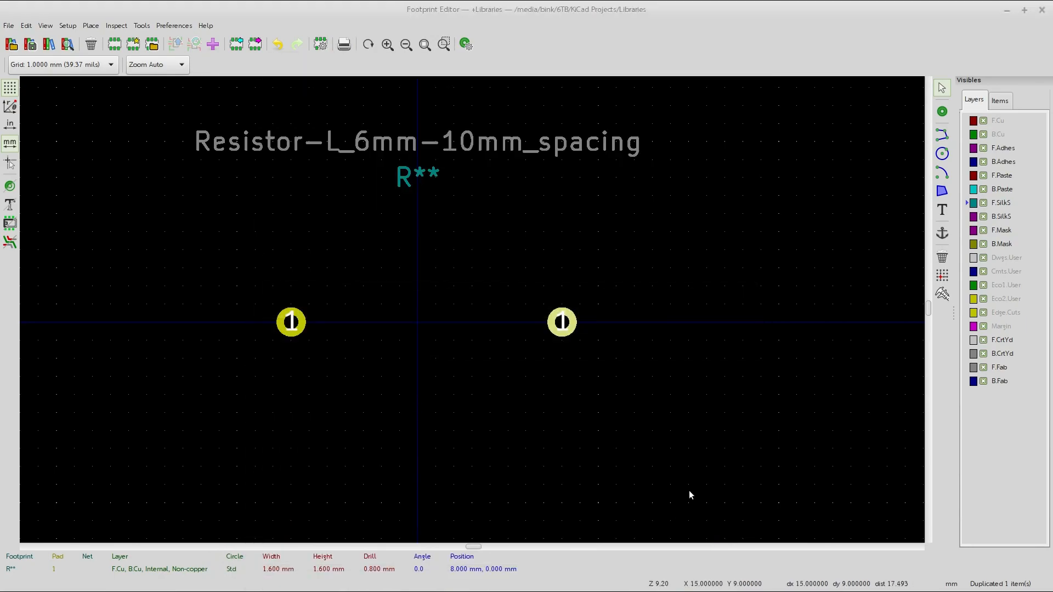
Step: Set the pad number of the pad at X 8 mm to 2
double_click(555, 322)
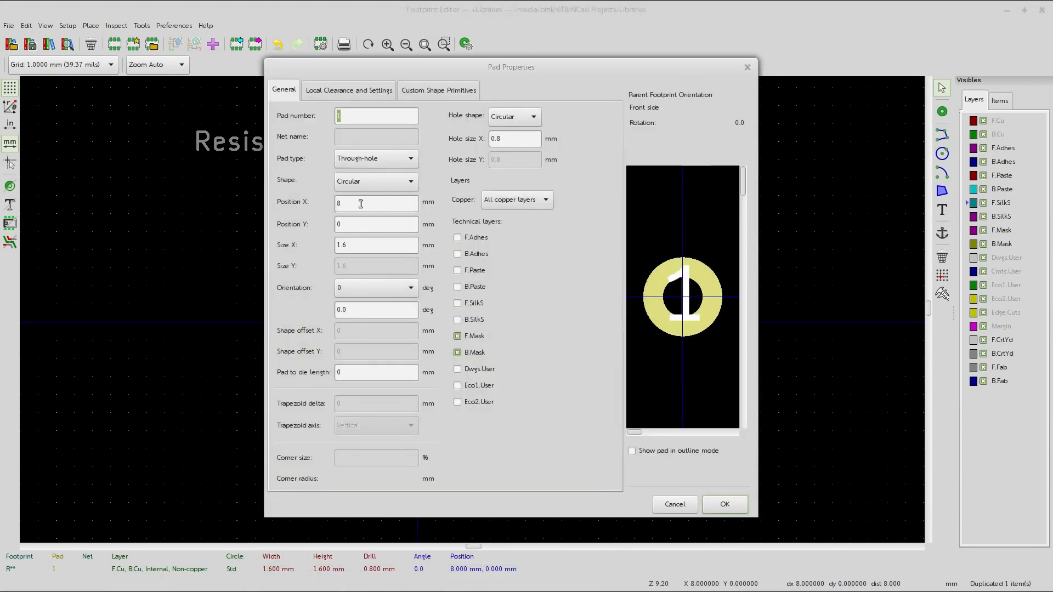
double_click(353, 115)
type("2")
left_click(726, 505)
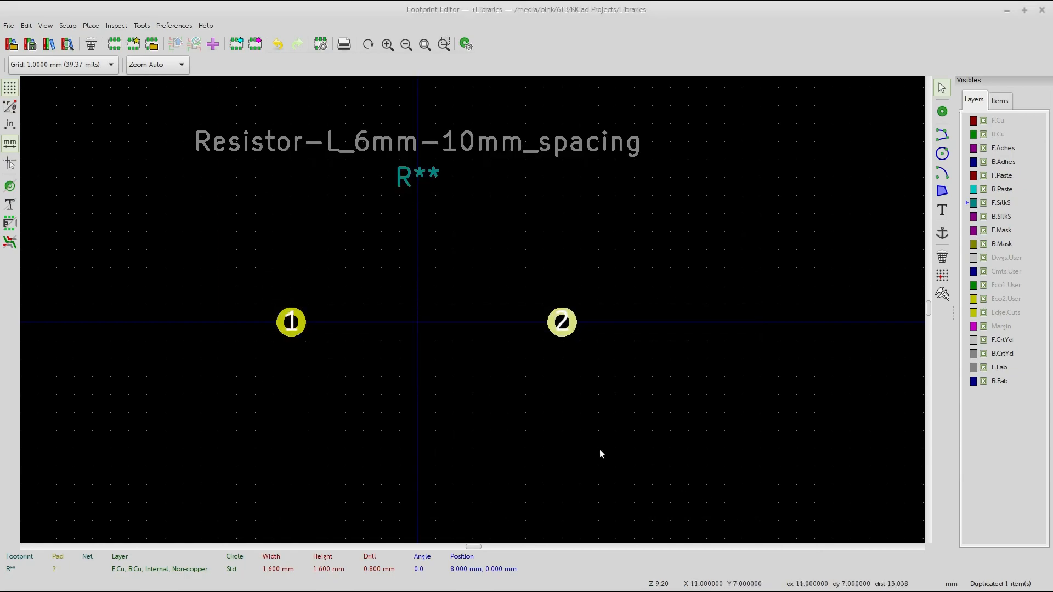
Step: Draw a closed 6 mm by 2 mm rectangle of lines on F.SilkS, centred on the origin between the pads
scroll(670, 409, "up", 4)
scroll(487, 310, "down", 6)
scroll(430, 279, "up", 1)
scroll(429, 278, "down", 1)
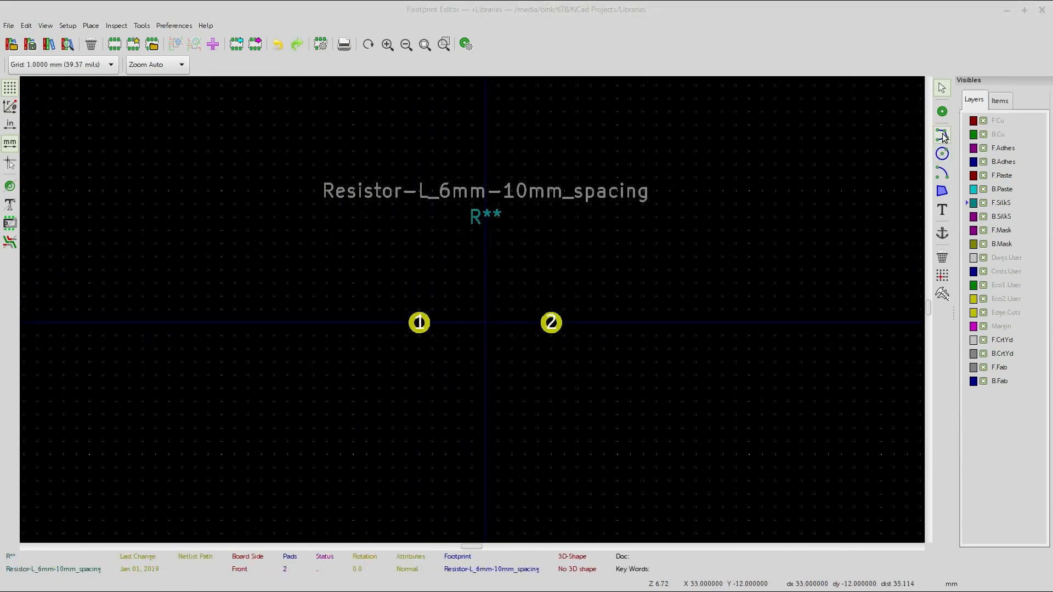
left_click(941, 134)
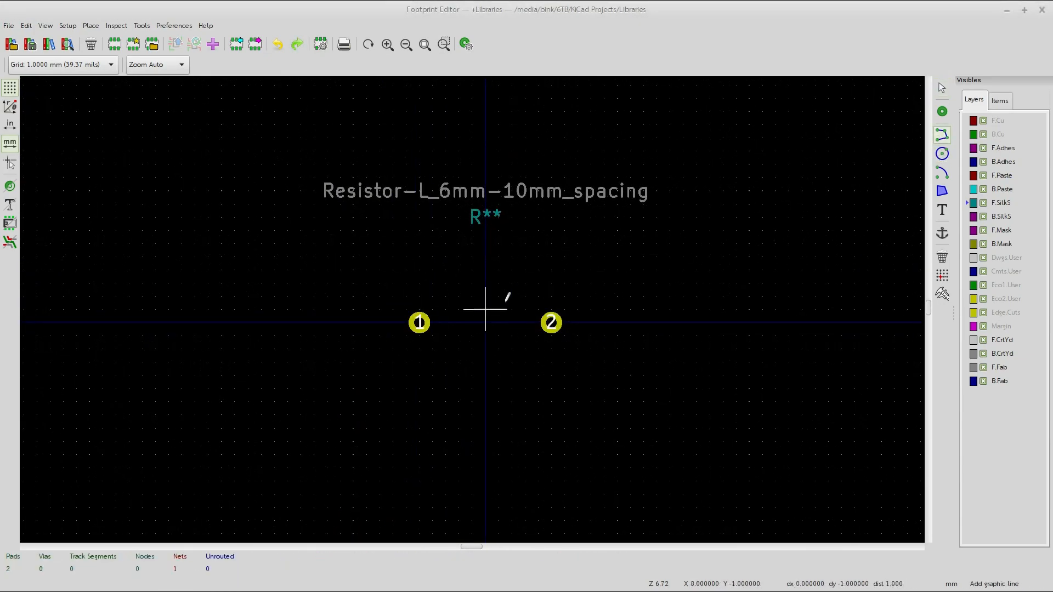
scroll(472, 309, "up", 2)
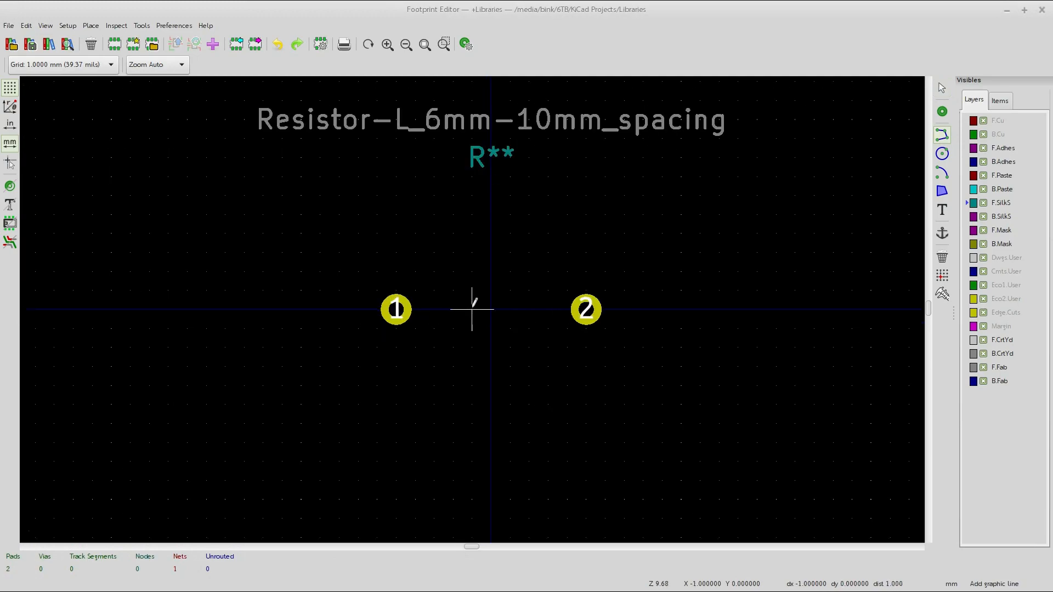
scroll(472, 308, "up", 1)
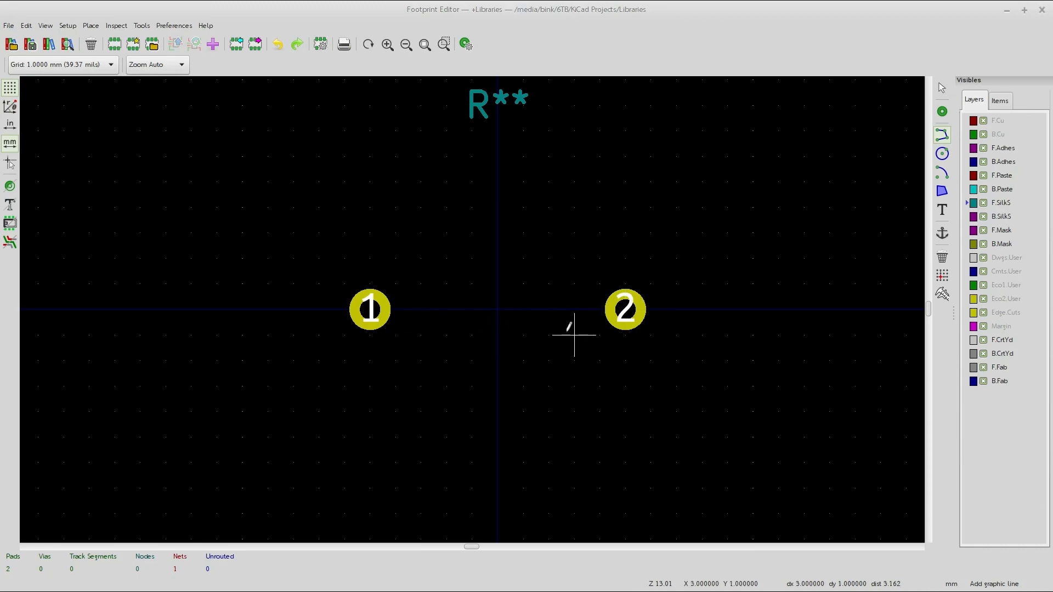
left_click(421, 283)
left_click(420, 335)
left_click(574, 335)
left_click(574, 284)
left_click(421, 283)
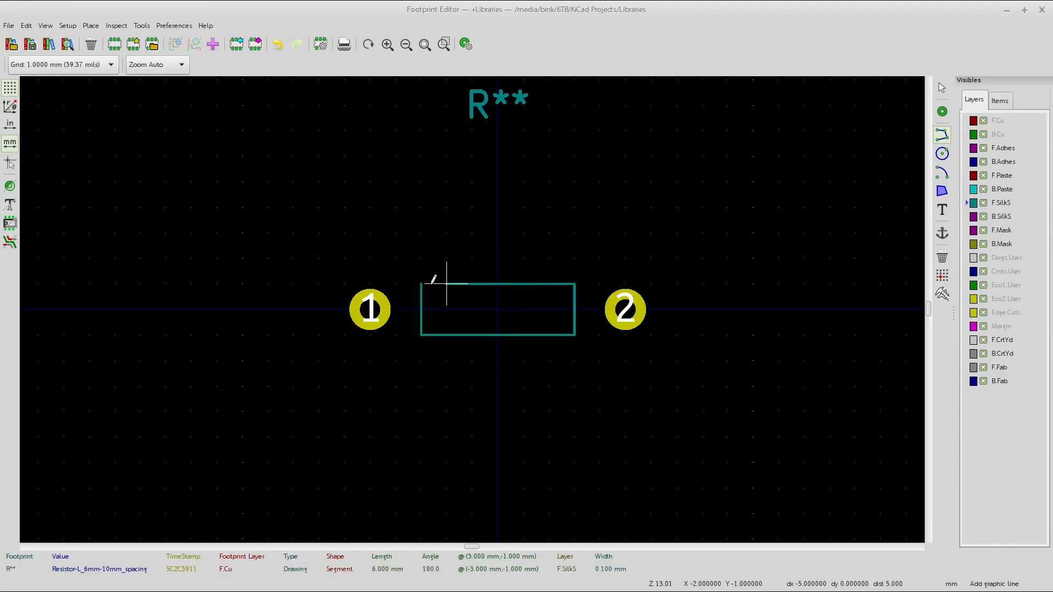
key("Escape")
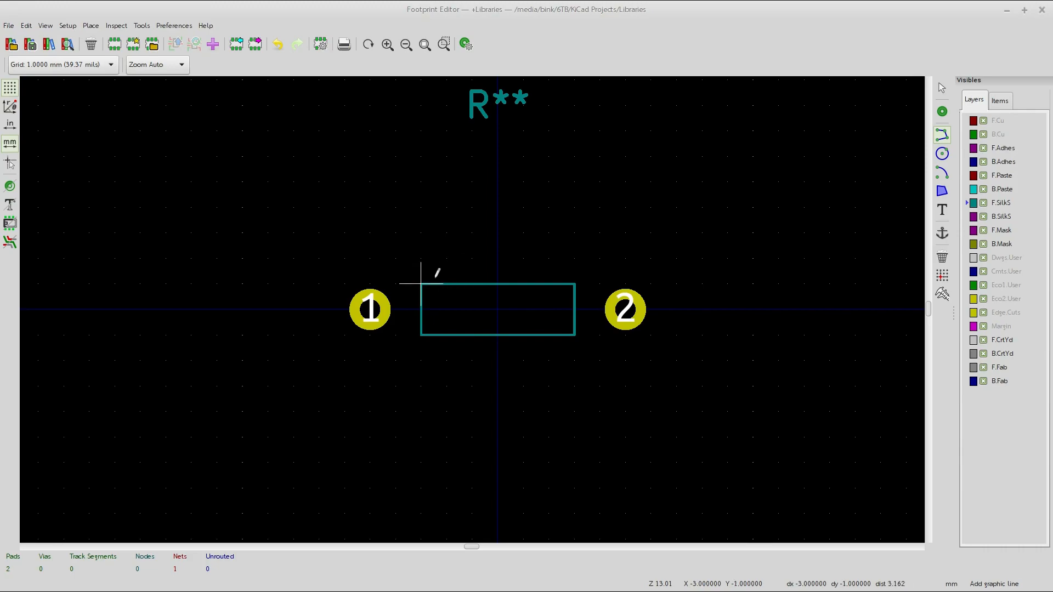
key("Escape")
Step: View the line segment properties of the rectangle's left side and leave them without making changes
left_click(422, 294)
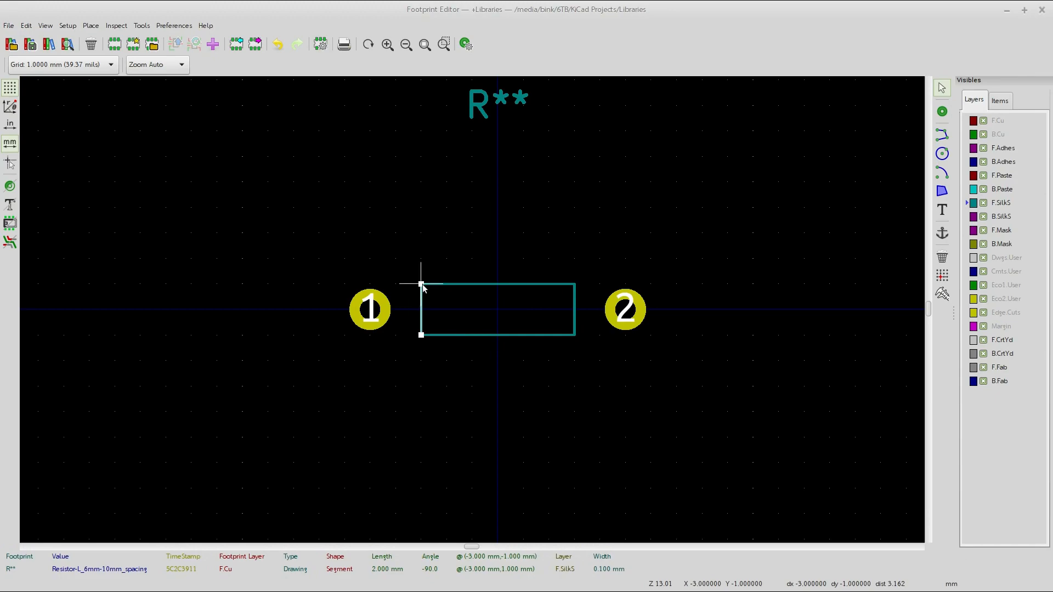
double_click(422, 286)
left_click_drag(482, 226, 719, 134)
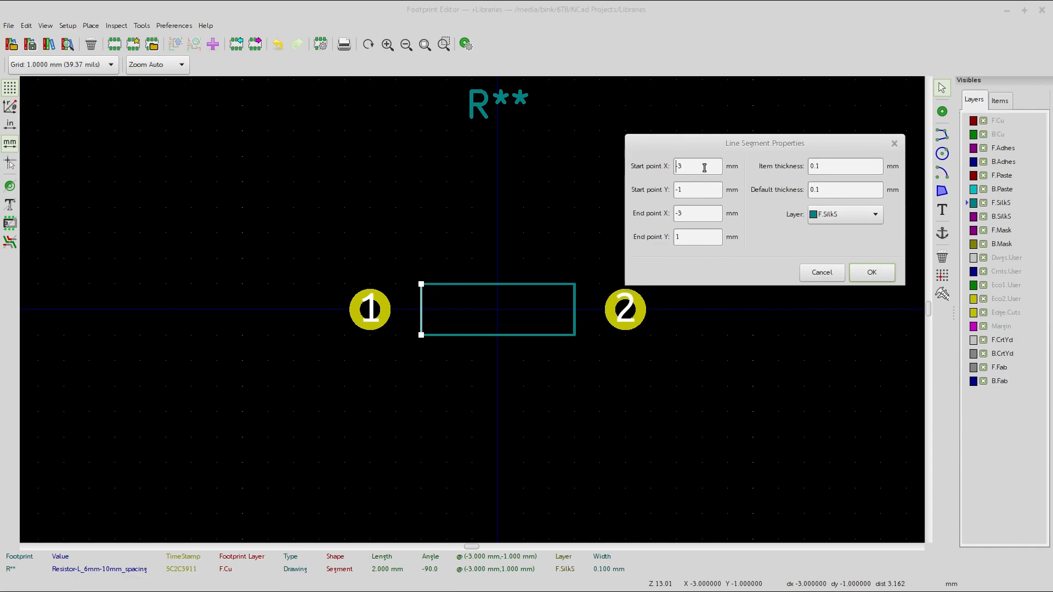
left_click(821, 273)
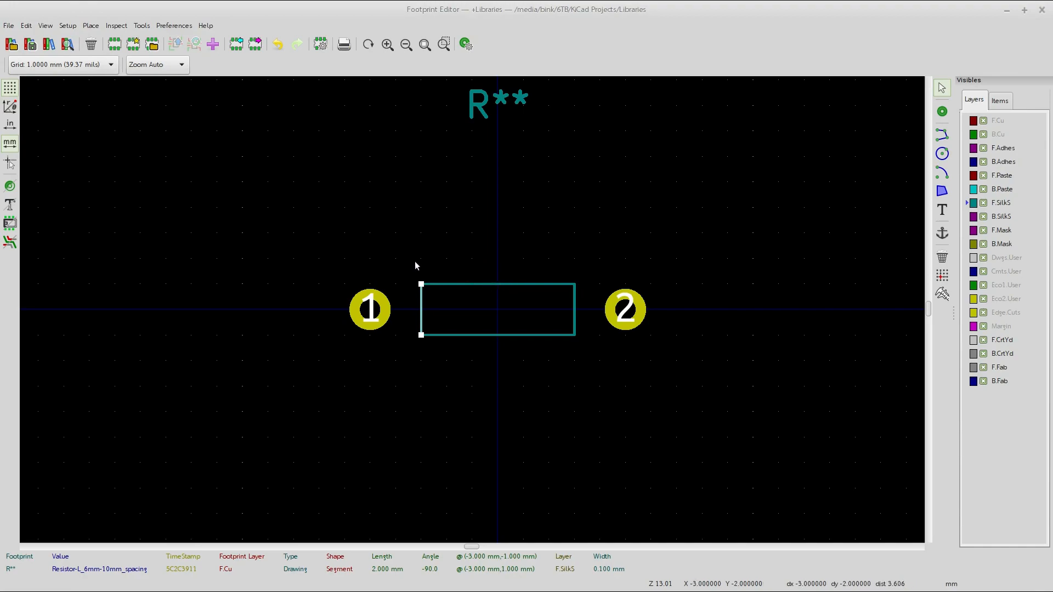
Step: Draw a 1 mm silkscreen lead line along Y 0 on each side, between X -4 and -3 mm and between X 4 and 3 mm
left_click(396, 310)
left_click(421, 309)
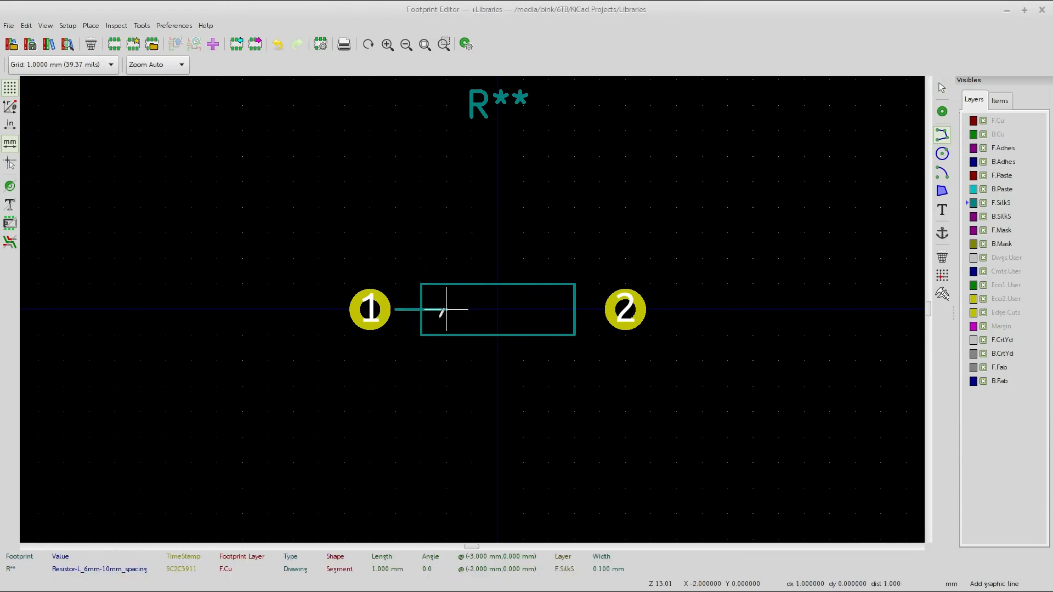
key("Escape")
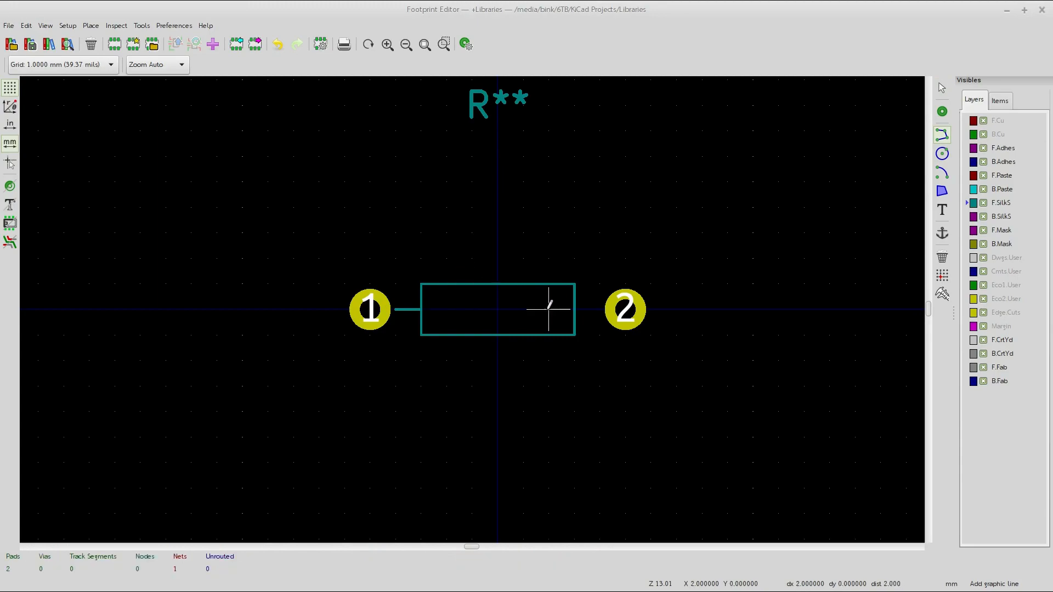
left_click(600, 309)
left_click(575, 309)
key("Escape")
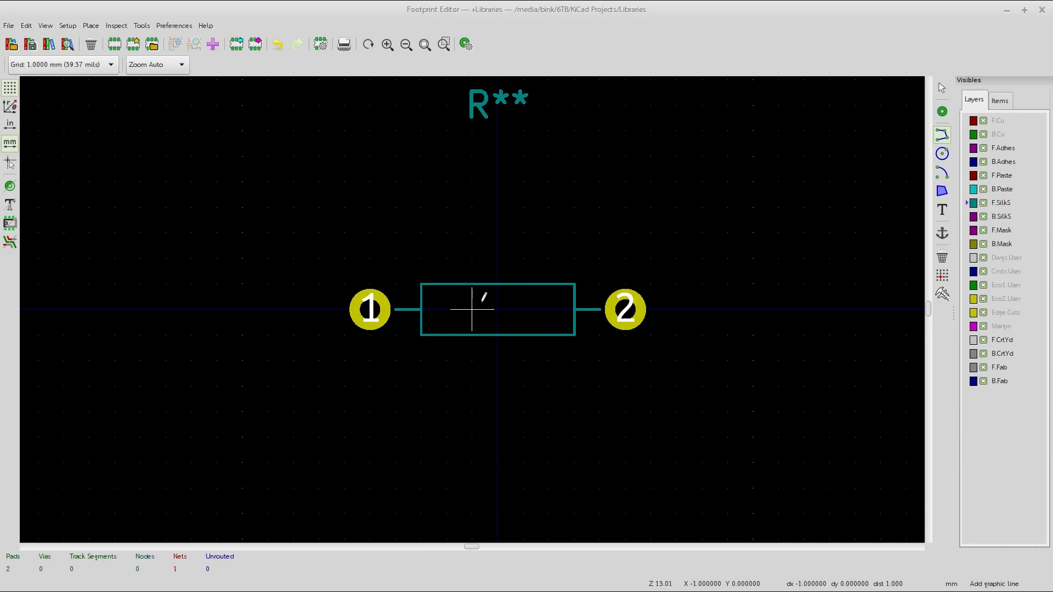
scroll(472, 309, "up", 1)
scroll(471, 309, "up", 1)
scroll(472, 309, "down", 3)
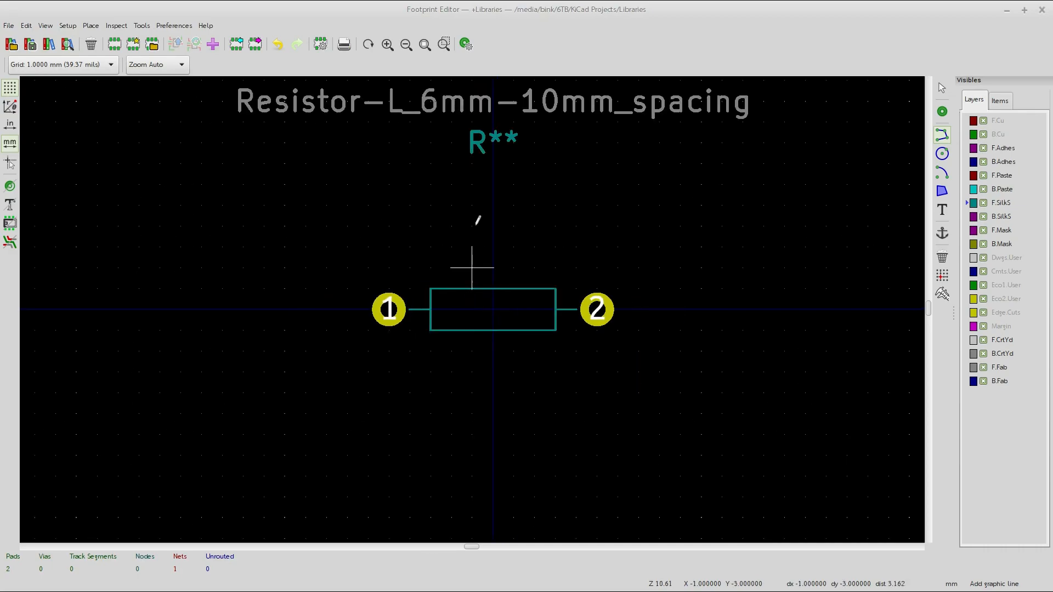
key("Escape")
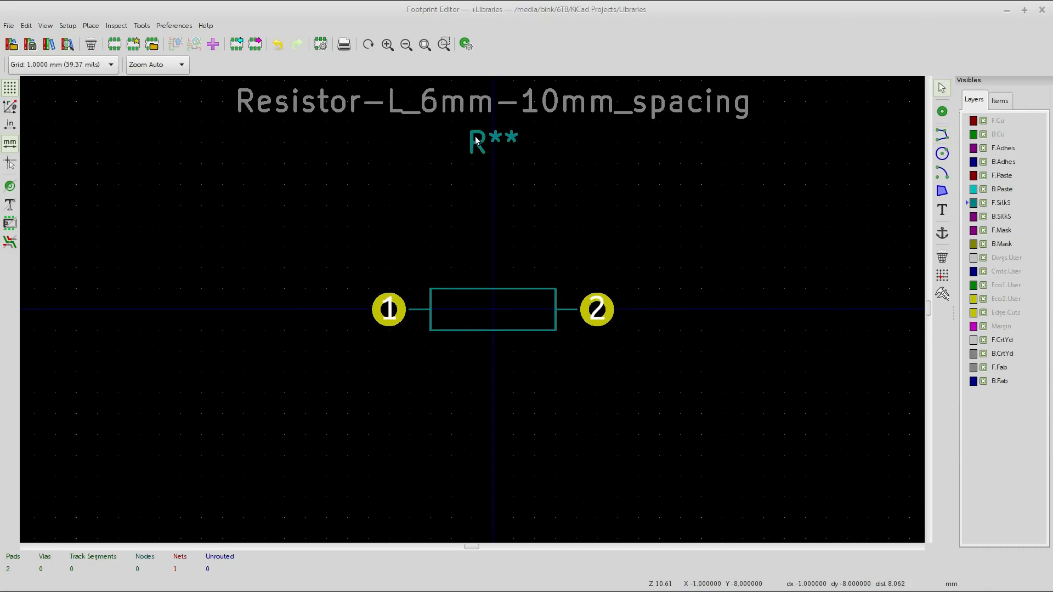
Step: Move the R** reference just above the left part of the body outline and the value text below it at X 0, Y 2 mm
left_click_drag(476, 141, 491, 326)
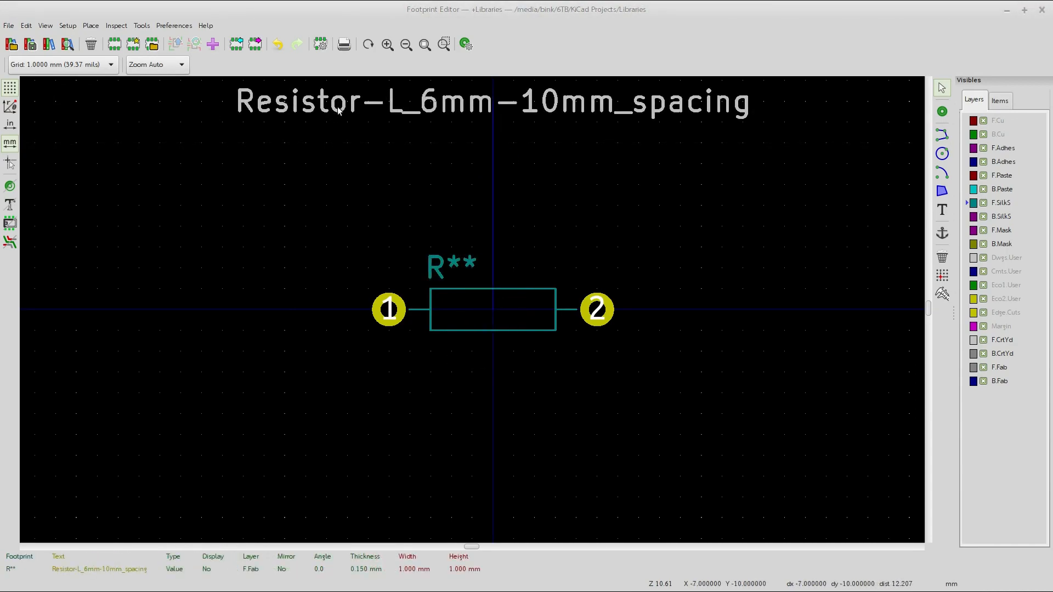
left_click_drag(338, 110, 493, 466)
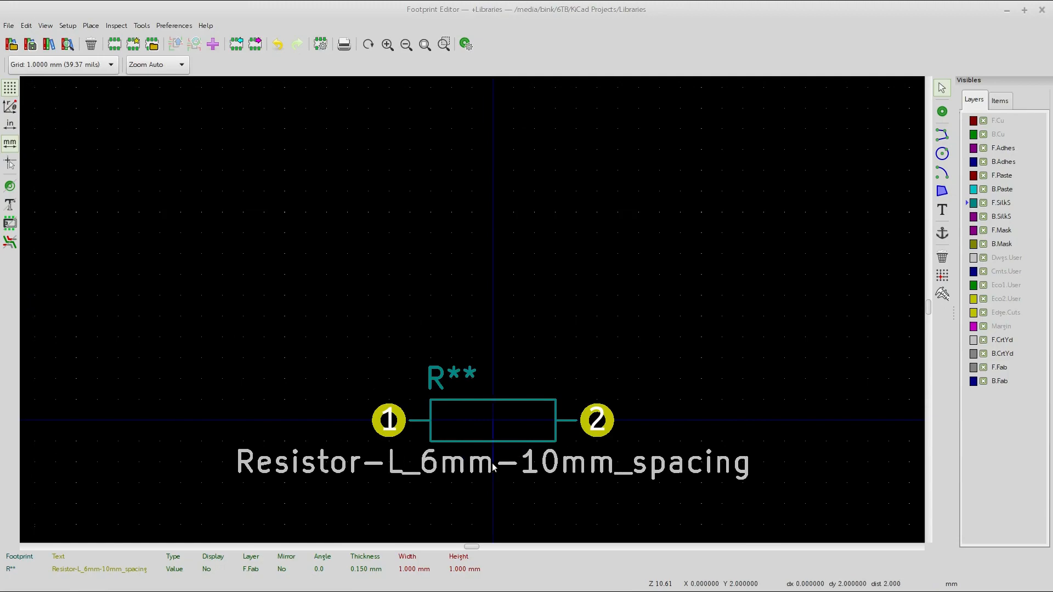
middle_click_drag(485, 387, 502, 247)
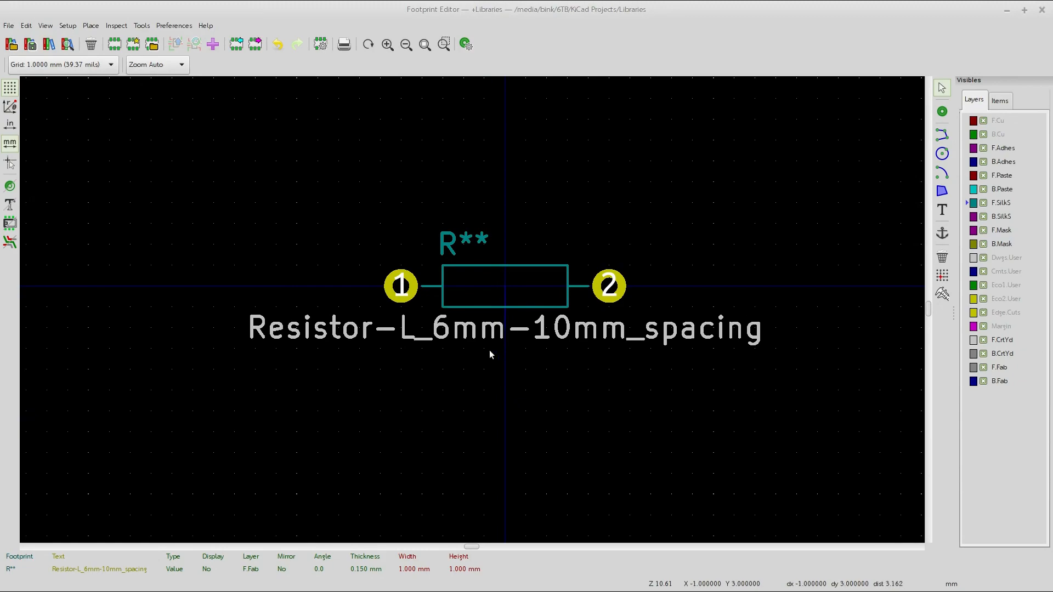
Step: Set the editing grid to 0.2500 mm for detailed work on the body outline
scroll(527, 298, "up", 1)
scroll(473, 311, "up", 3)
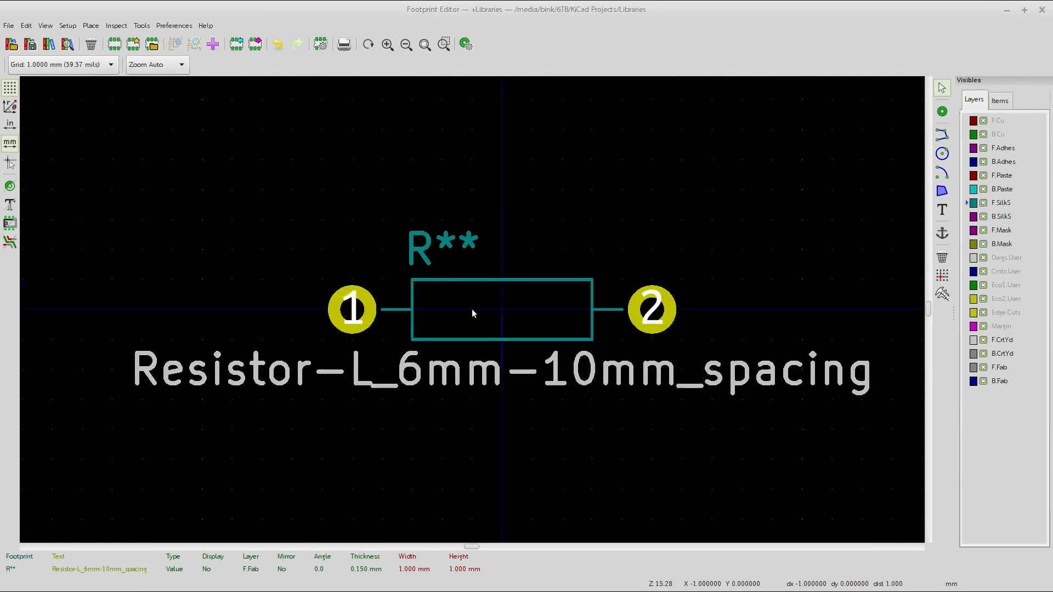
scroll(615, 323, "up", 1)
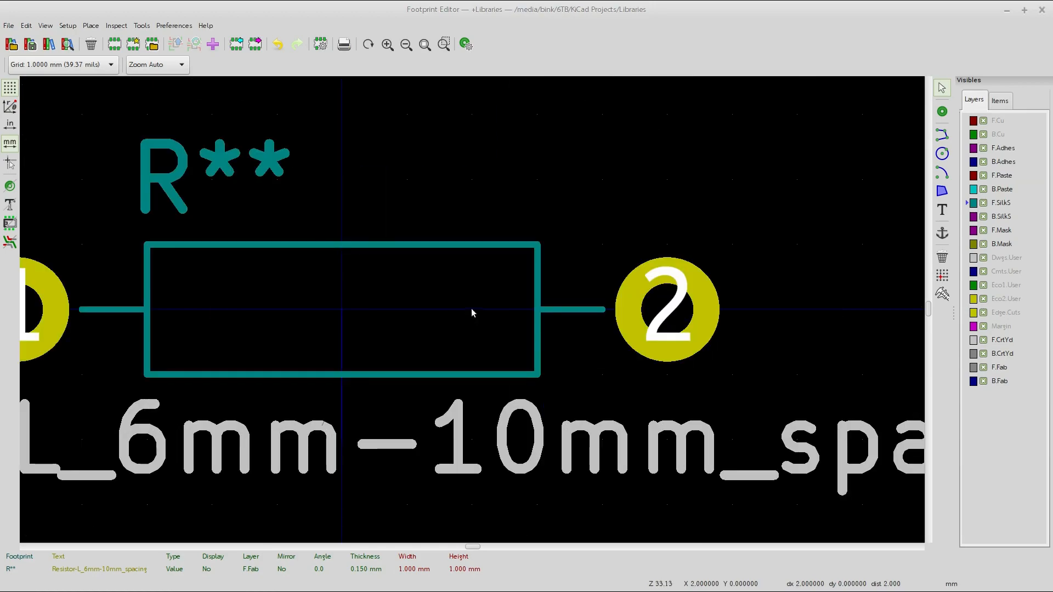
middle_click_drag(307, 311, 358, 292)
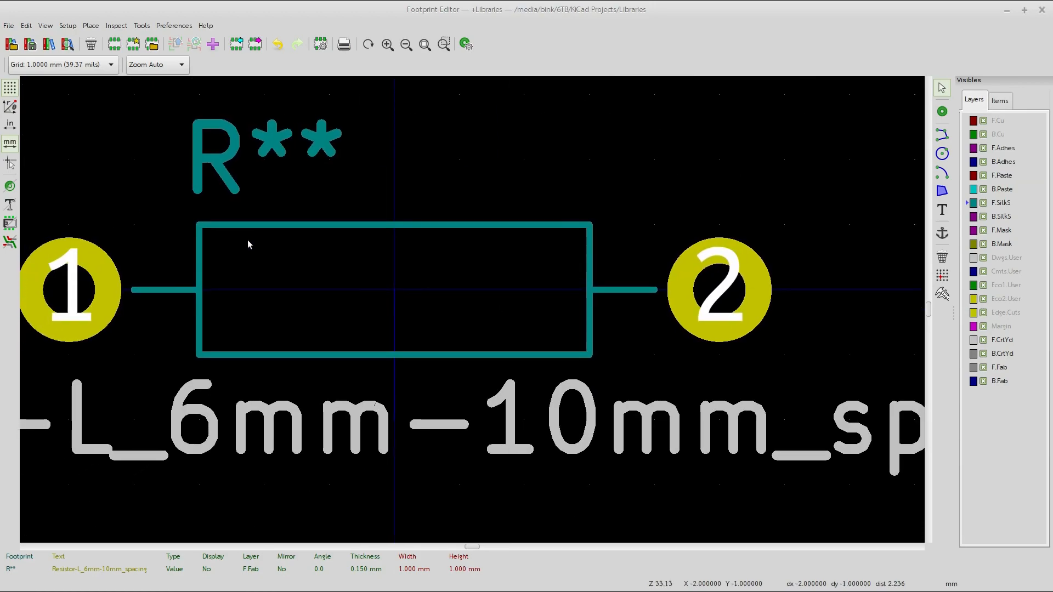
left_click(95, 67)
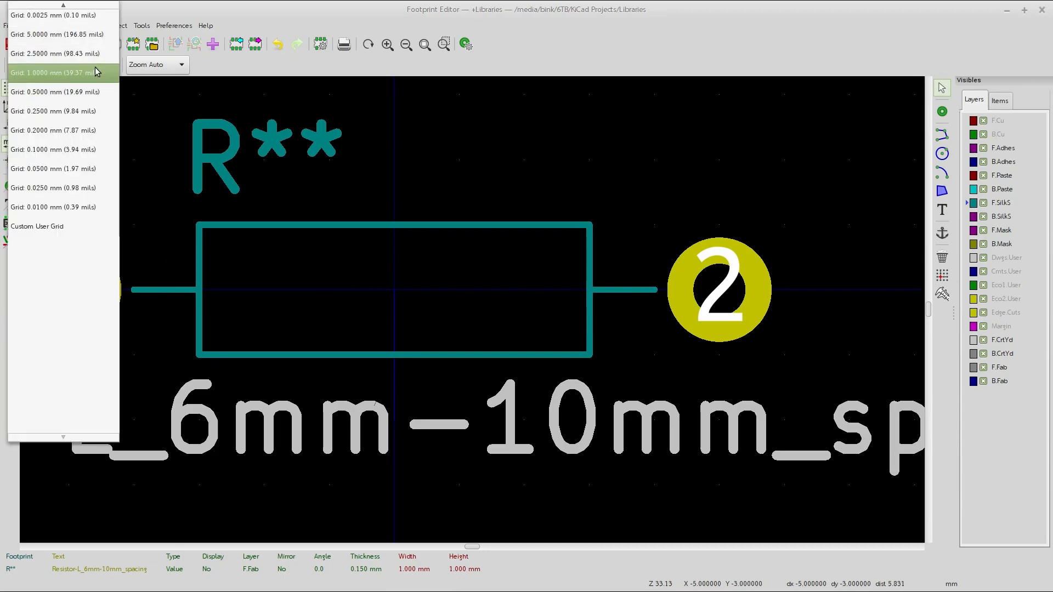
left_click(54, 112)
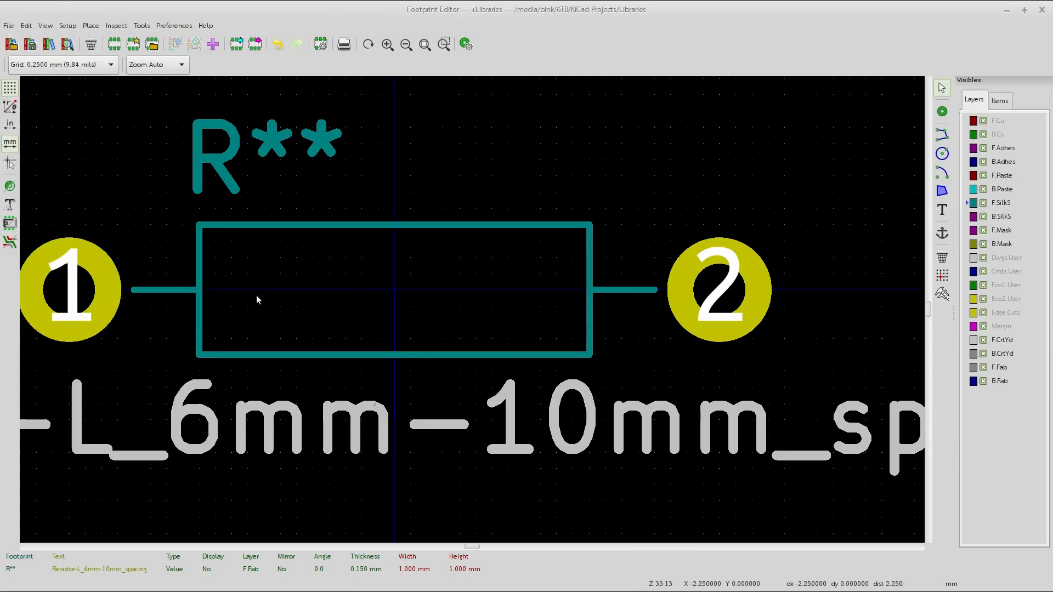
Step: Draw 90° silkscreen arcs with a 0.5 mm radius inside the rectangle's two upper corners, centred at X 2.5 and -2.5 mm, Y -0.5 mm
left_click(942, 173)
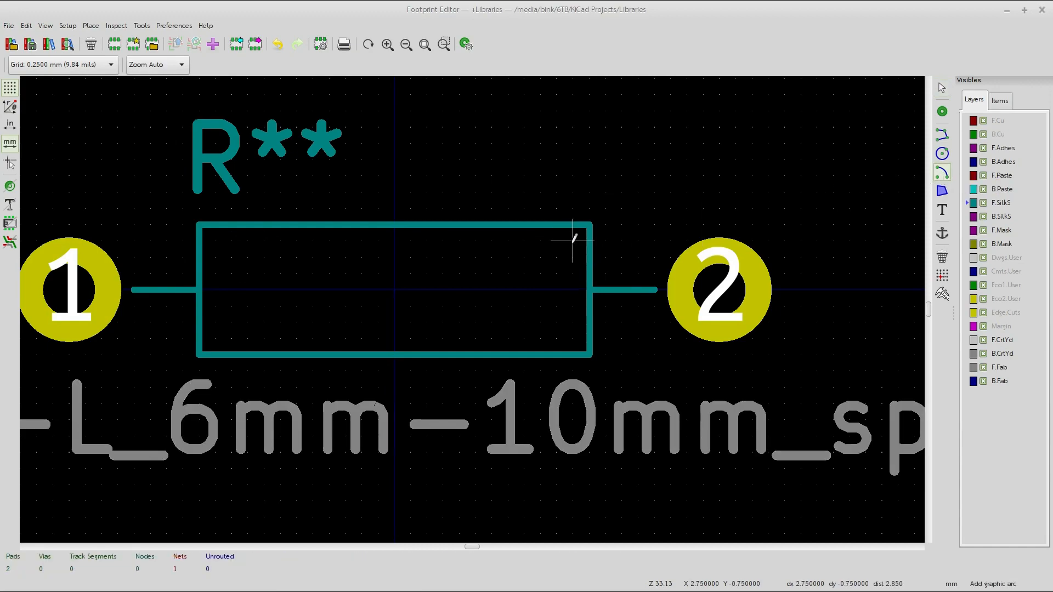
left_click(557, 257)
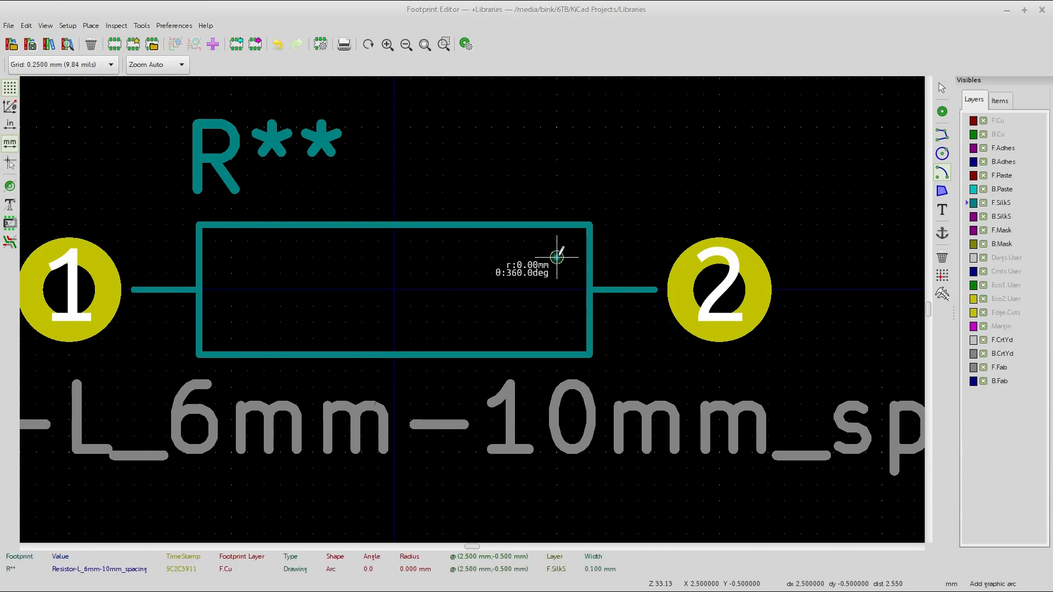
left_click(590, 257)
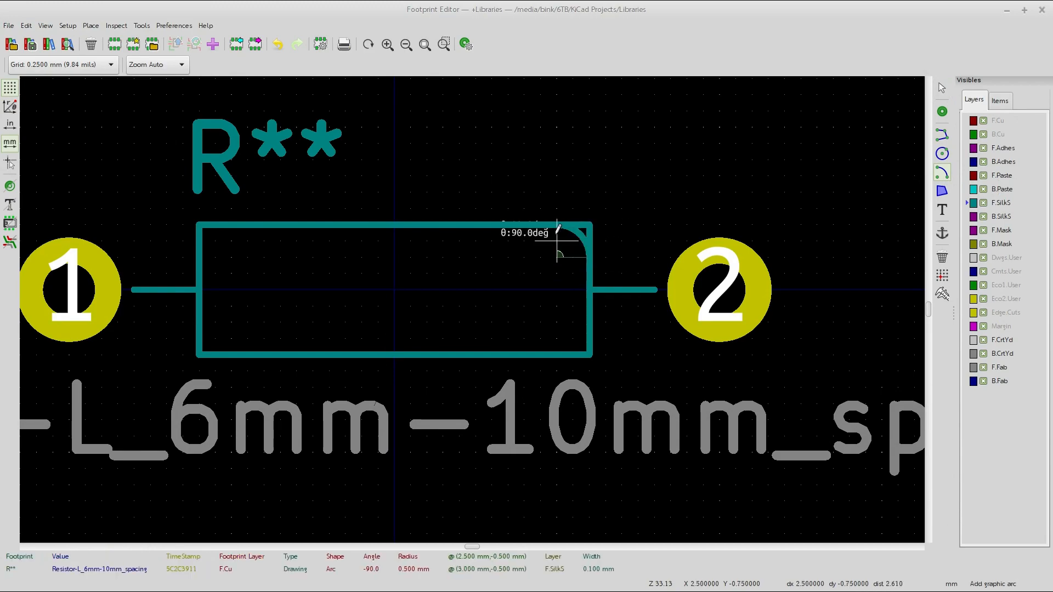
left_click(557, 224)
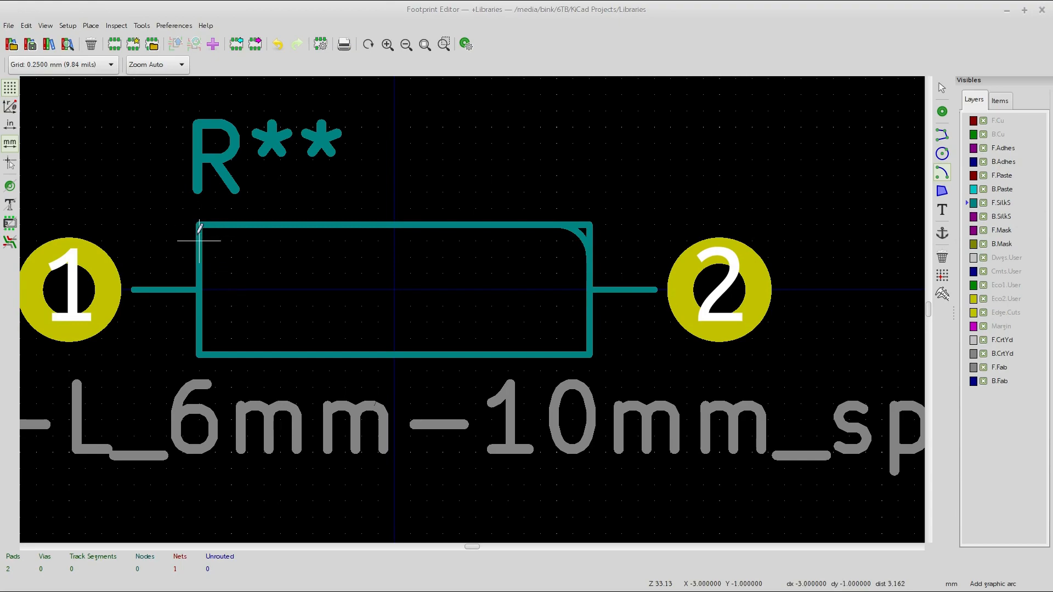
left_click(232, 257)
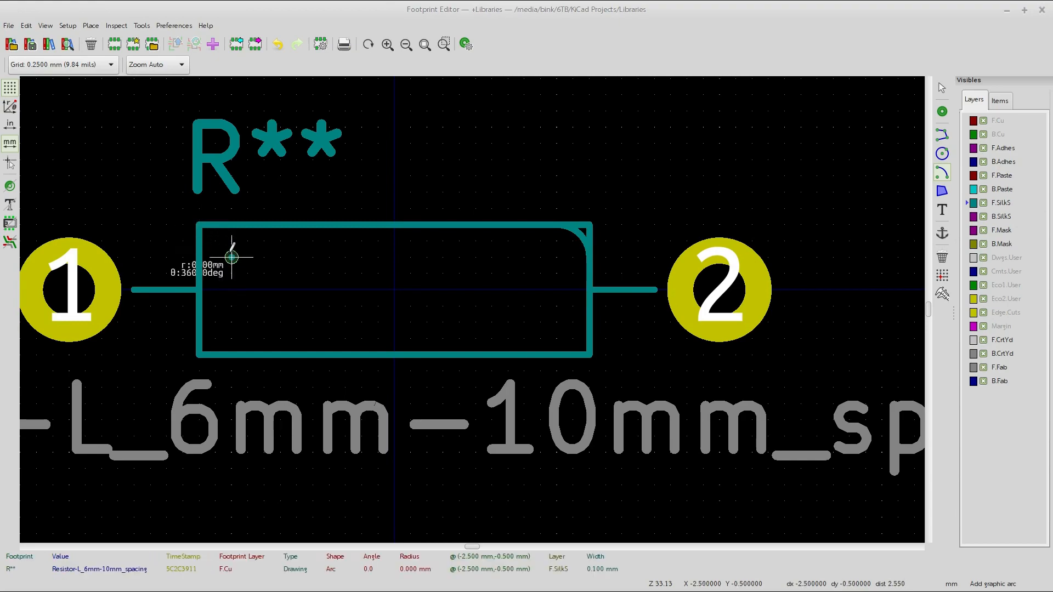
left_click(232, 224)
left_click(199, 258)
Step: Draw matching 90° silkscreen arcs with a 0.5 mm radius inside the rectangle's two lower corners
left_click(232, 322)
left_click(199, 322)
left_click(231, 354)
left_click(556, 322)
left_click(556, 355)
left_click(592, 316)
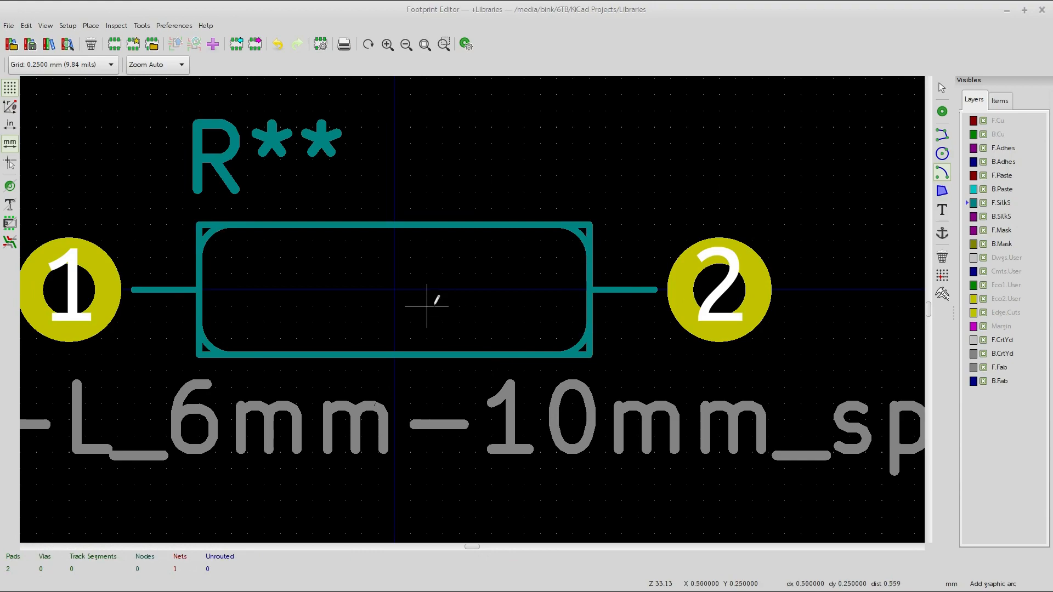
key("Escape")
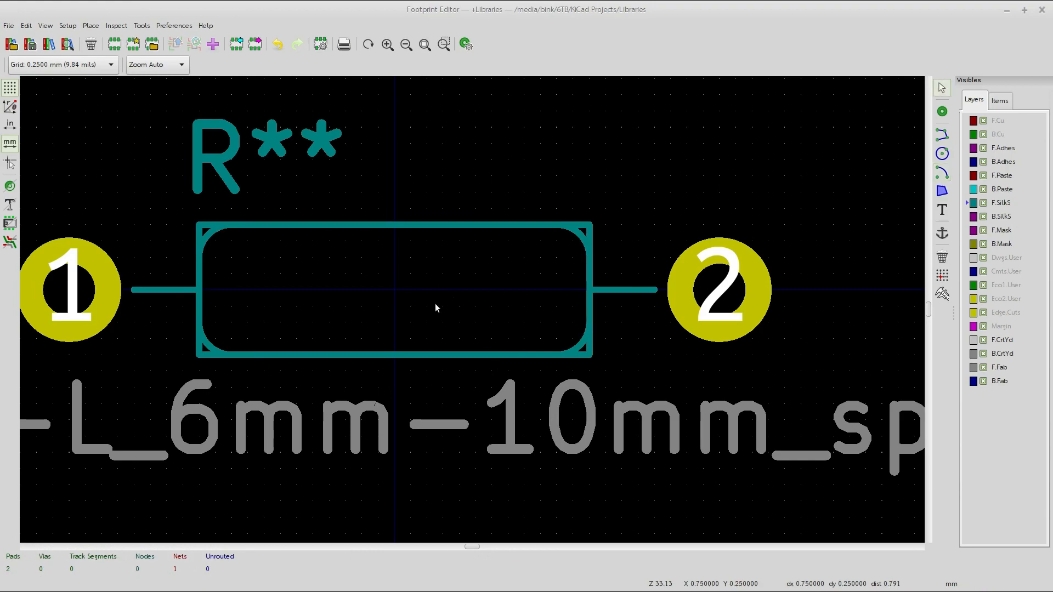
Step: Delete the rectangle's four straight sides, keeping the corner arcs and the lead lines
left_click(943, 258)
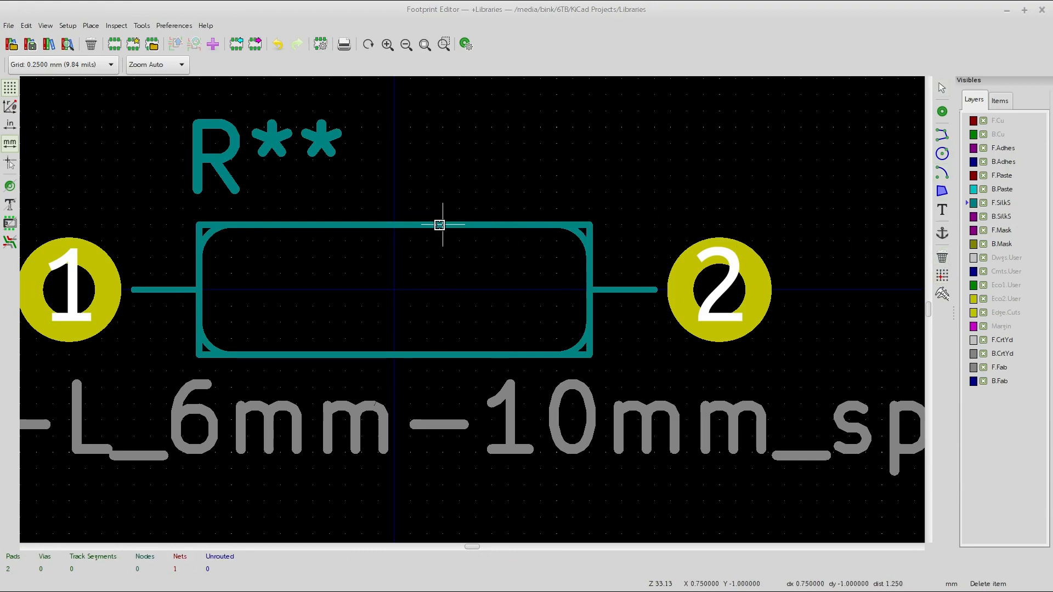
left_click(439, 224)
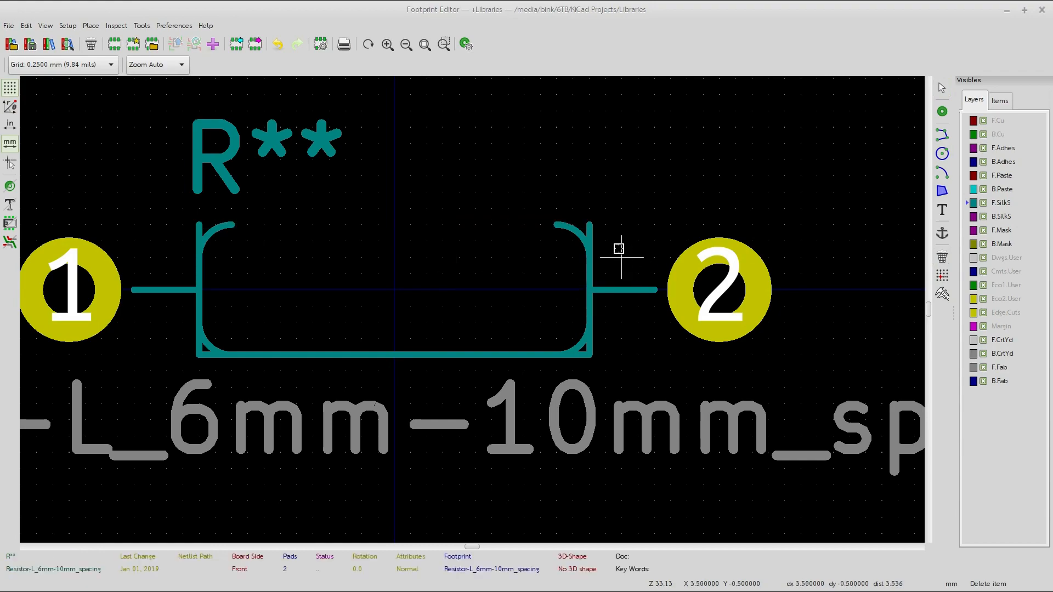
left_click(590, 229)
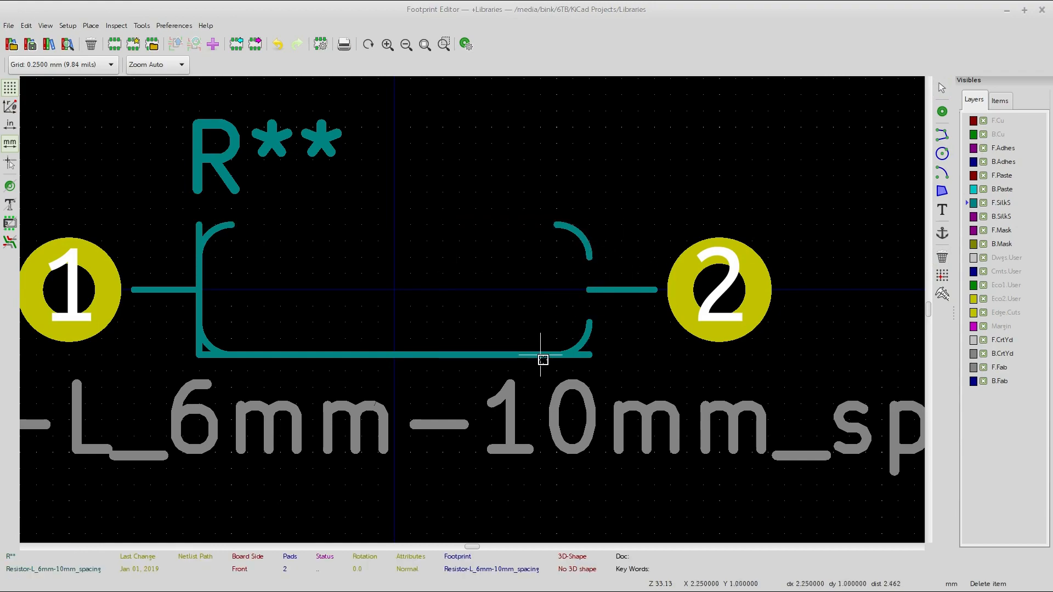
left_click(474, 355)
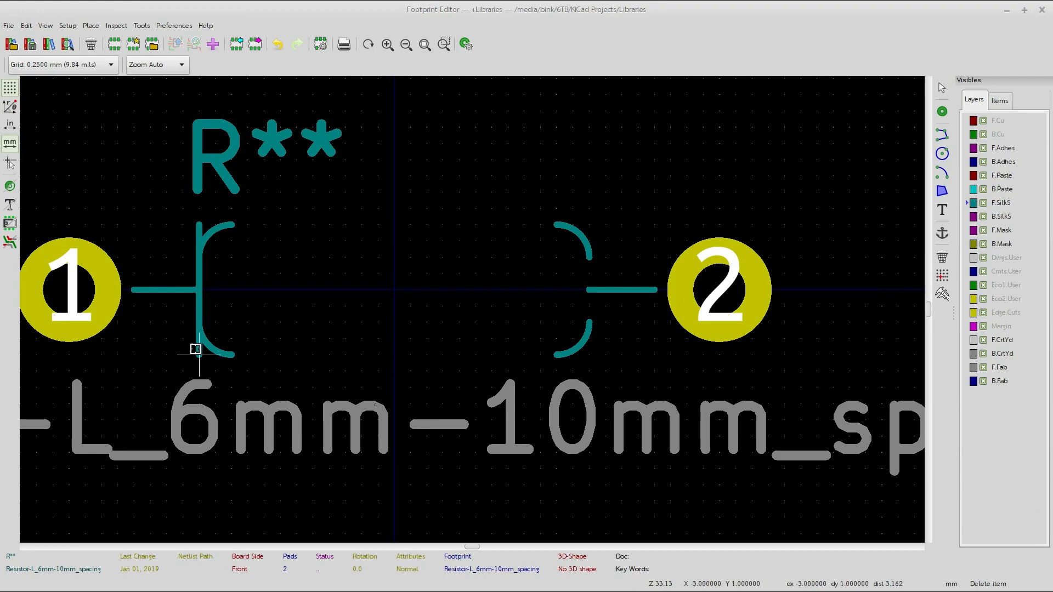
left_click(197, 349)
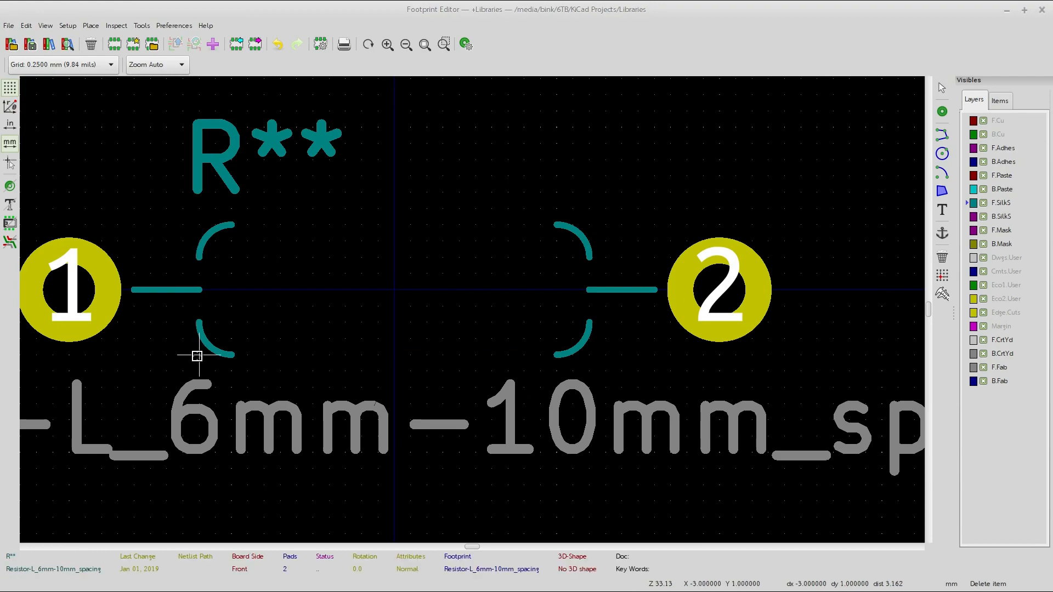
Step: Draw silkscreen lines joining the two upper corner arcs along Y -1 mm and the two arcs beside pad 2
left_click(942, 134)
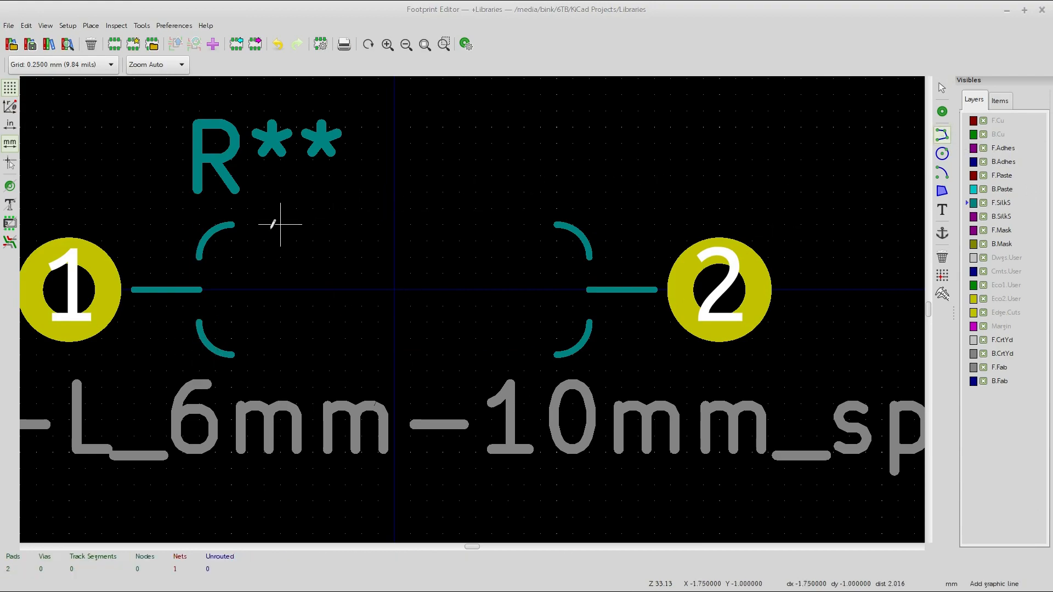
left_click(231, 224)
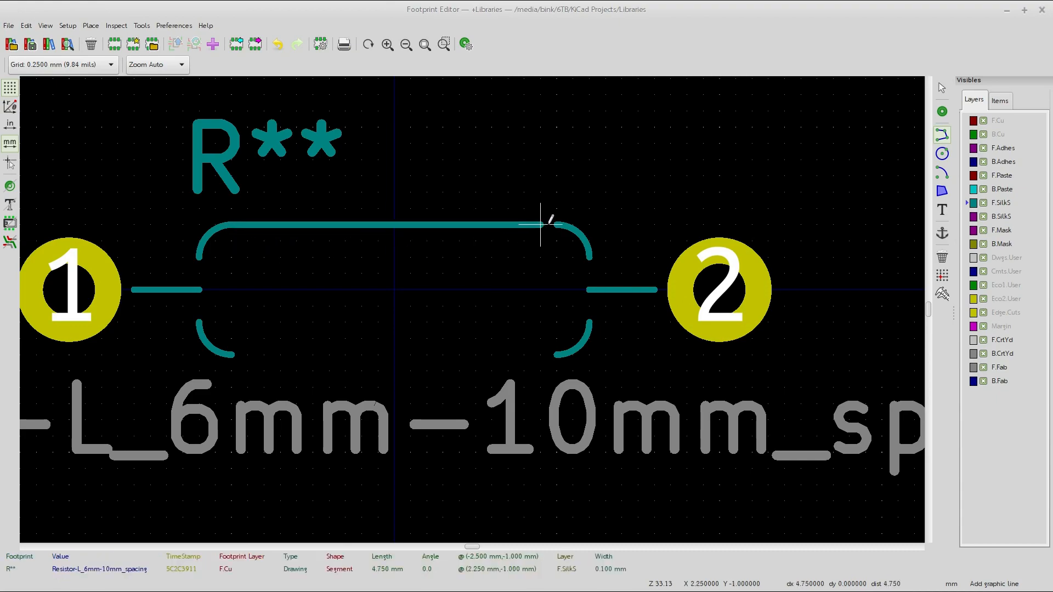
left_click(557, 224)
key("Escape")
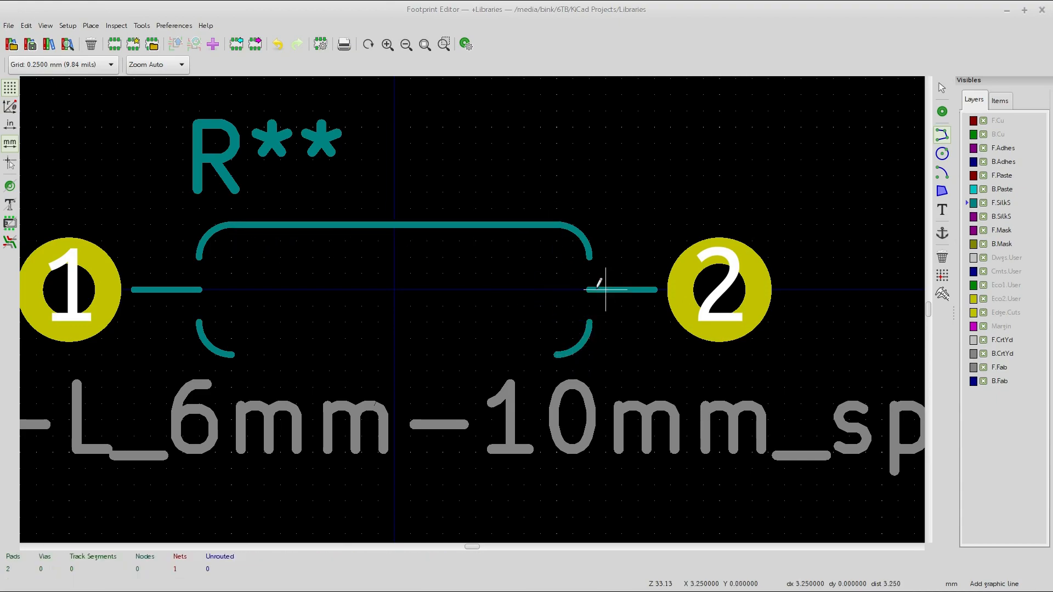
left_click(590, 257)
left_click(589, 320)
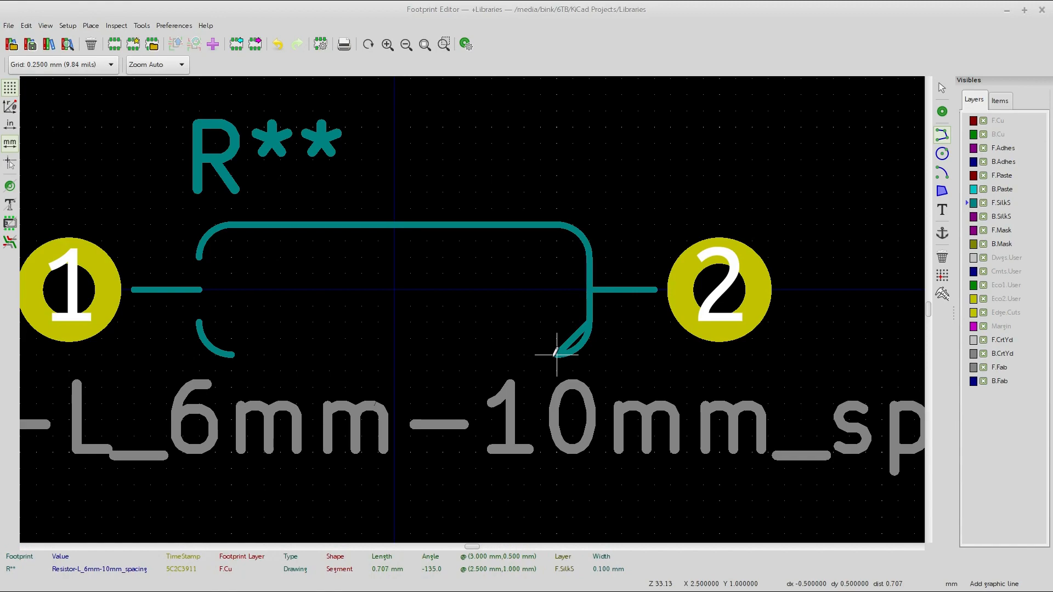
Step: Close the body outline with silkscreen lines joining the lower corner arcs along Y 1 mm and the arcs beside pad 1
double_click(558, 354)
left_click(557, 354)
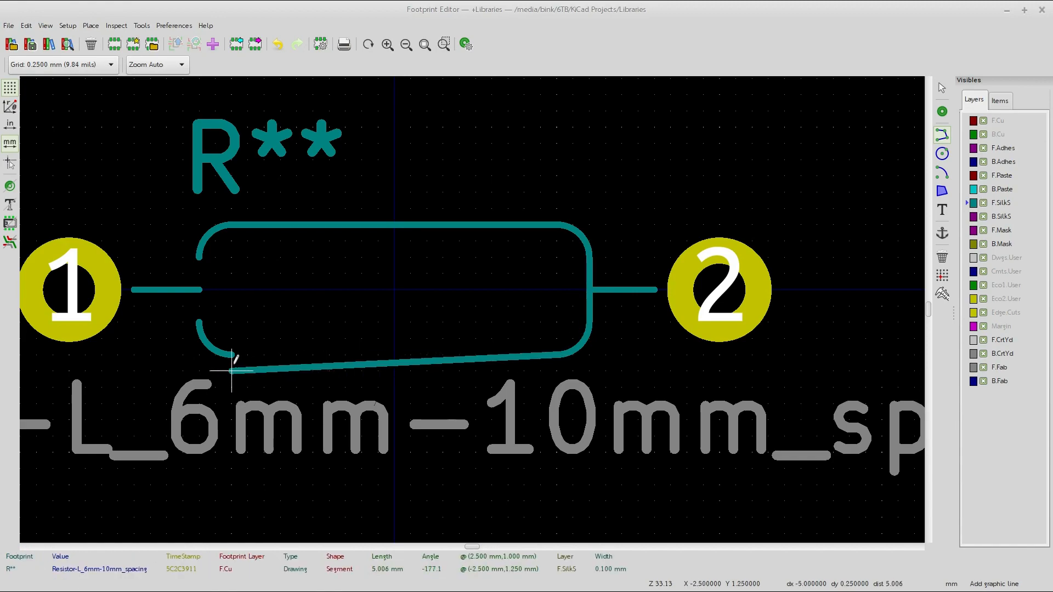
double_click(234, 355)
left_click(199, 321)
double_click(199, 258)
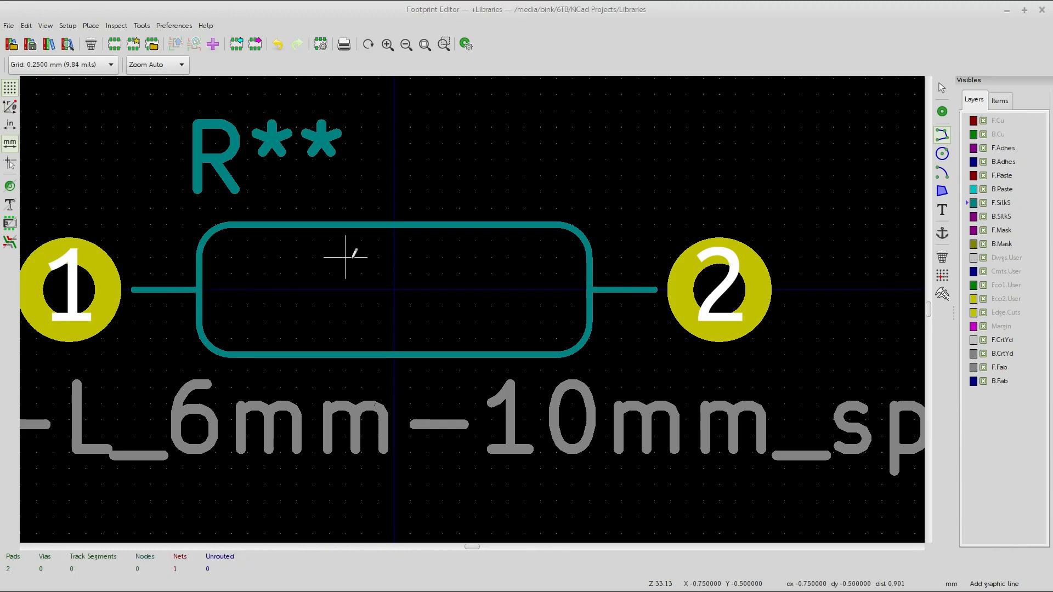
scroll(394, 289, "down", 2)
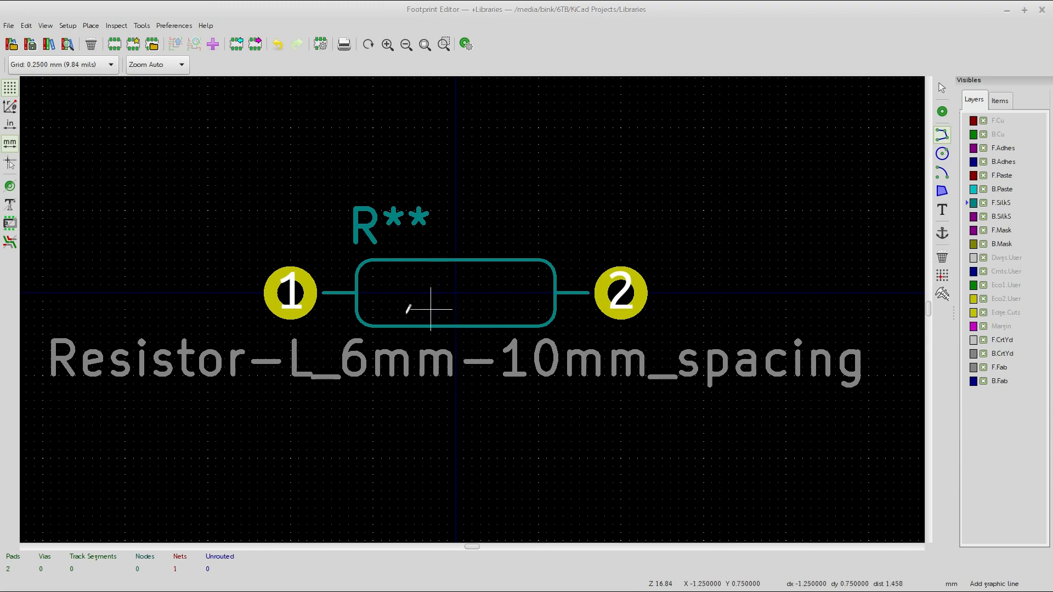
scroll(415, 294, "down", 6)
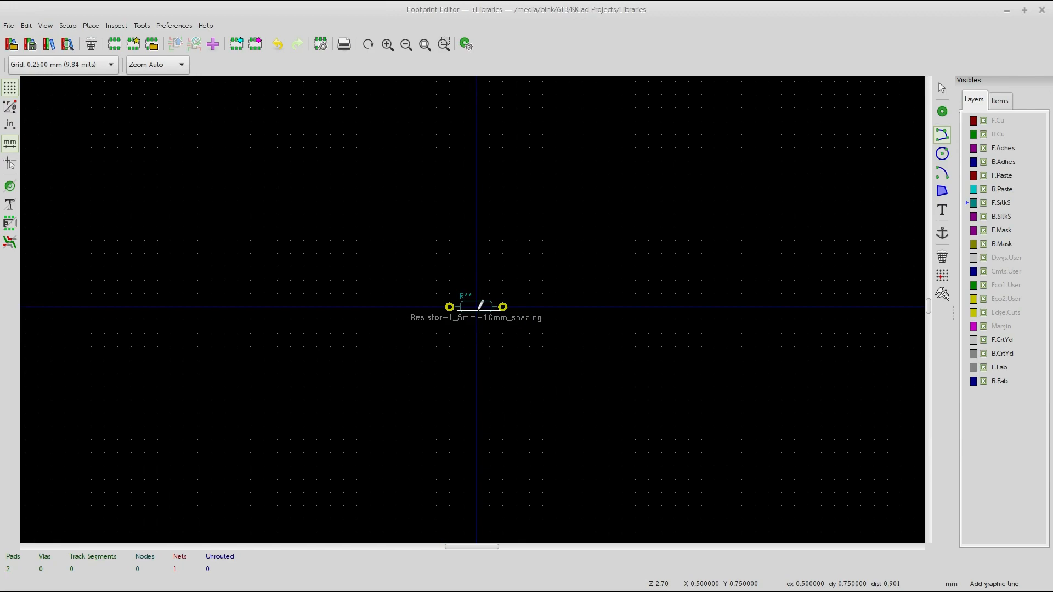
scroll(479, 310, "up", 18)
scroll(470, 305, "down", 5)
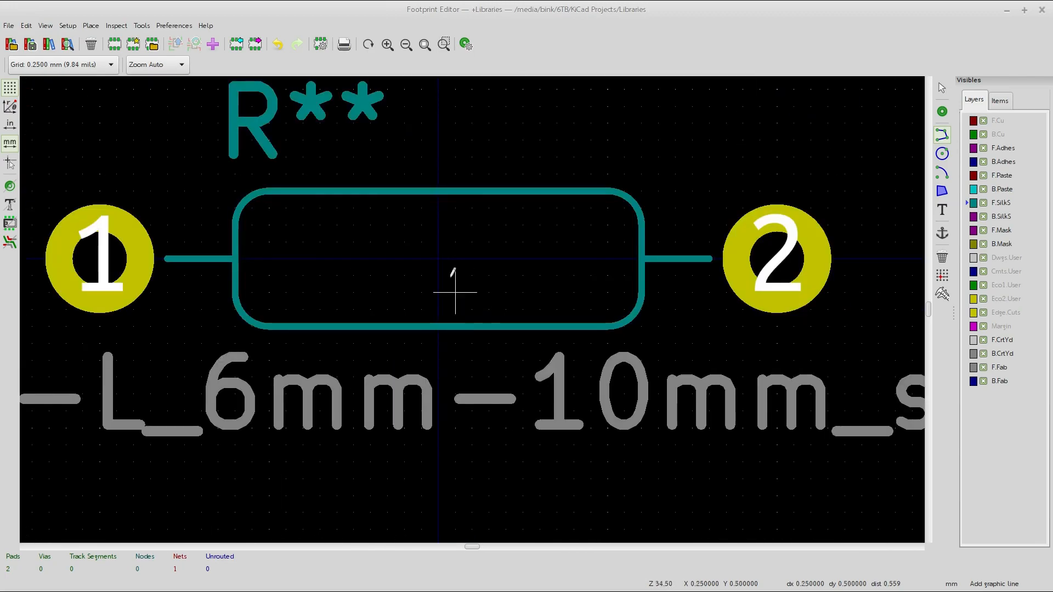
middle_click_drag(460, 259, 479, 282)
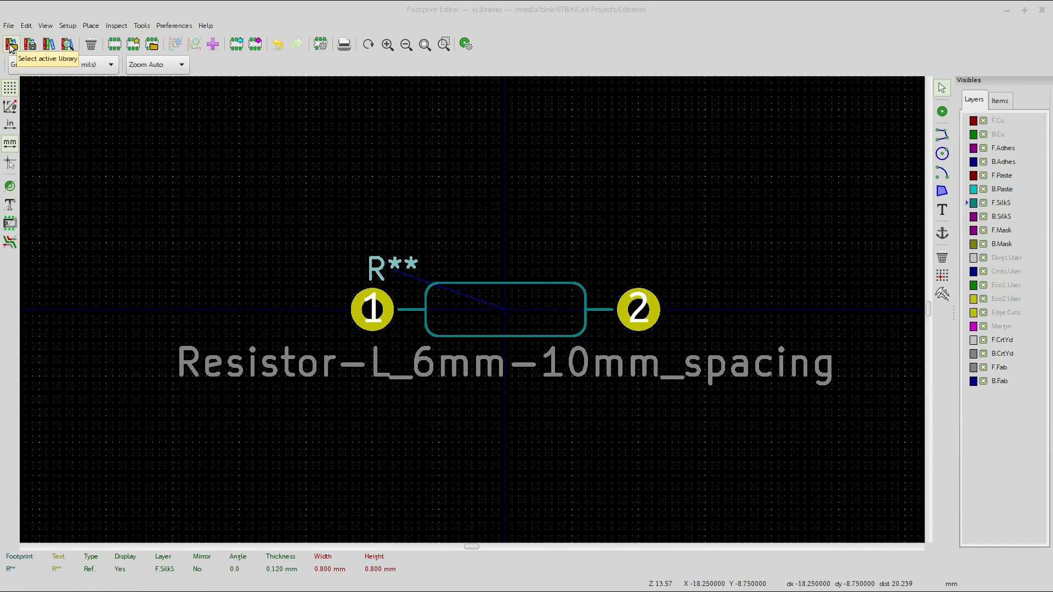
Step: Make +Libraries the active library, save the footprint there as Resistor-L_6mm-10mm_spacing, and close the Footprint Editor
left_click(11, 45)
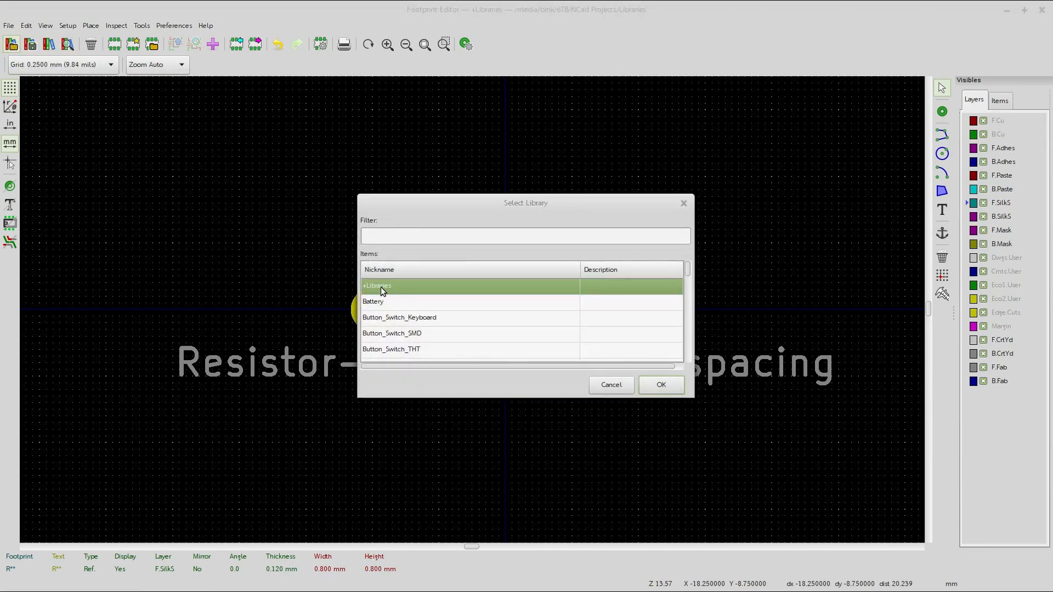
left_click(662, 385)
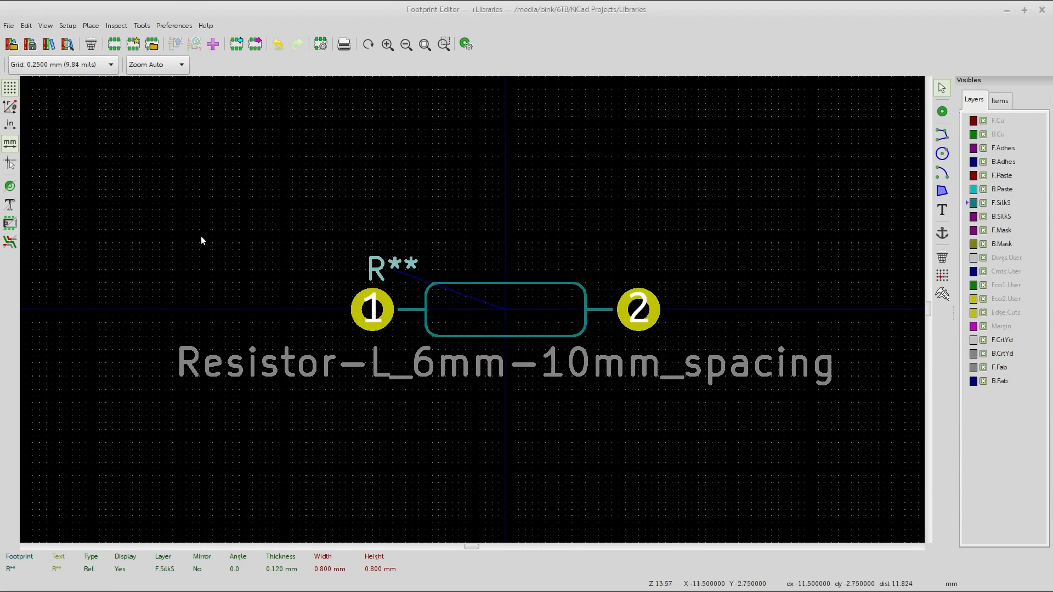
left_click(30, 46)
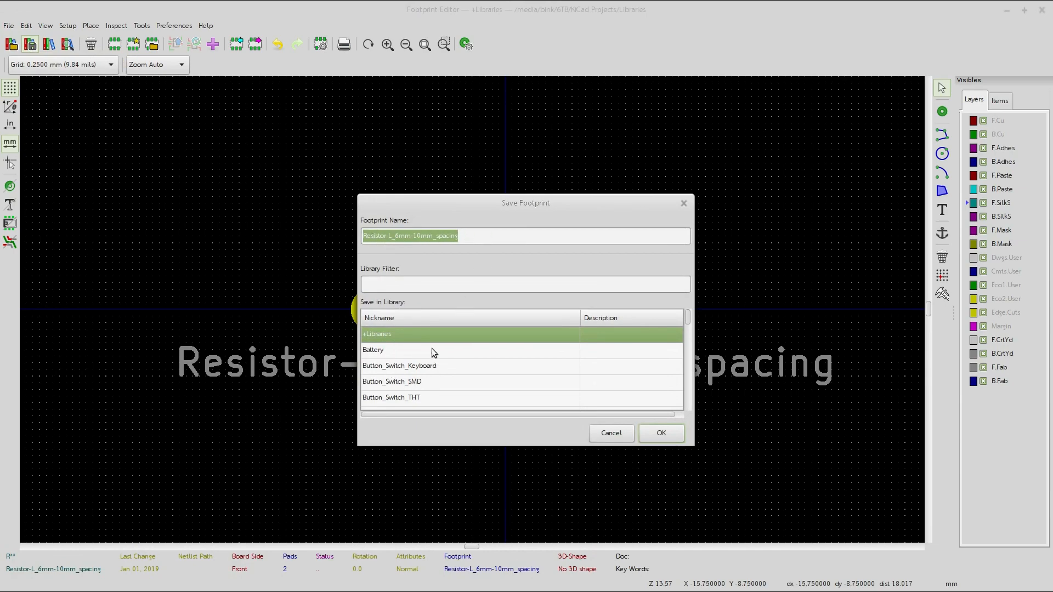
left_click(662, 435)
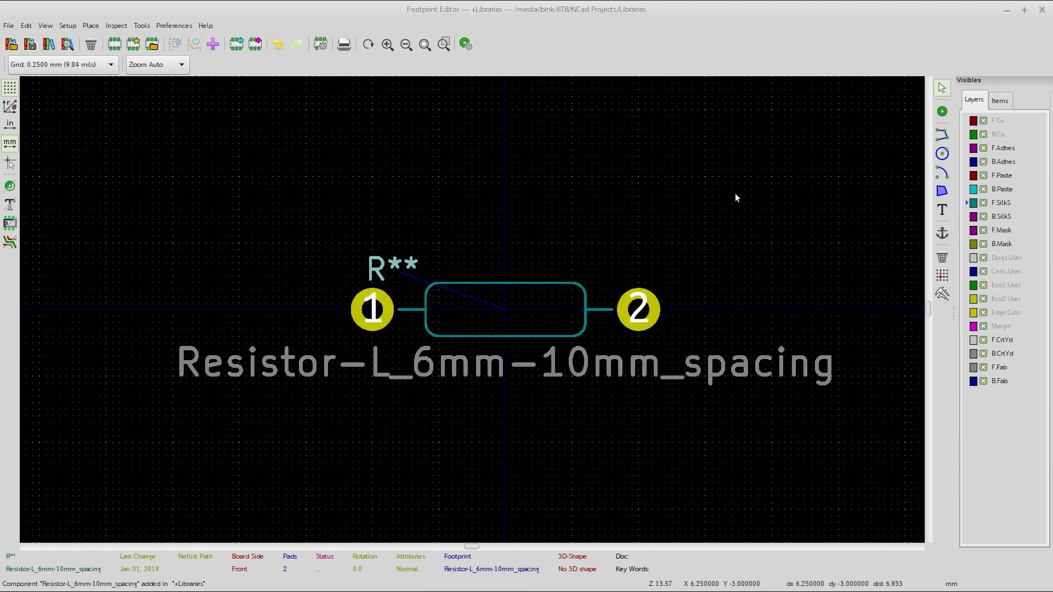
left_click(1040, 10)
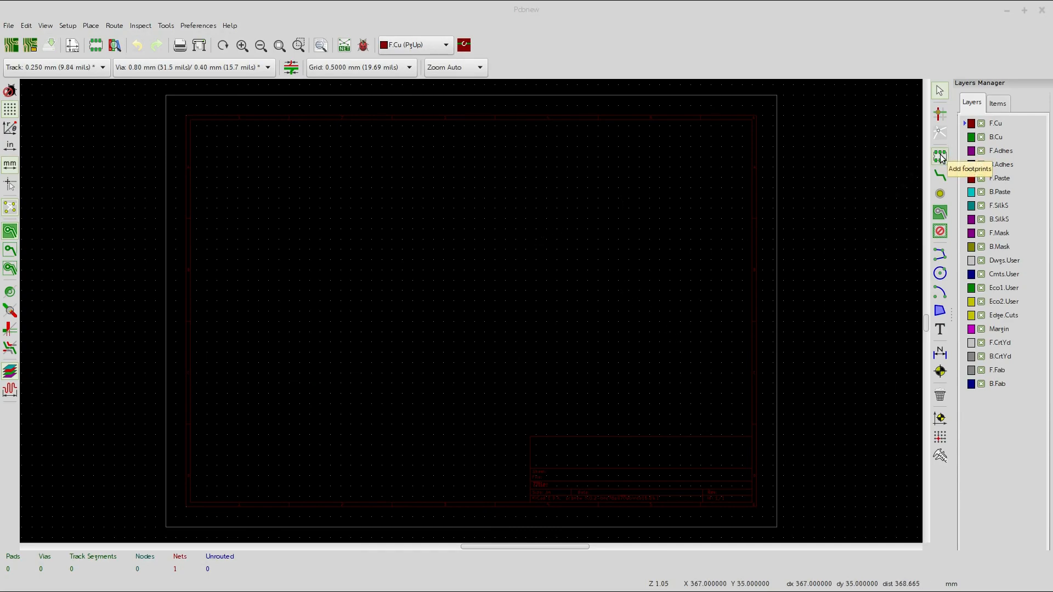
Step: In Pcbnew, load the Resistor-L_6mm-10mm_spacing footprint from the +Libraries library for placement on the board
left_click(942, 158)
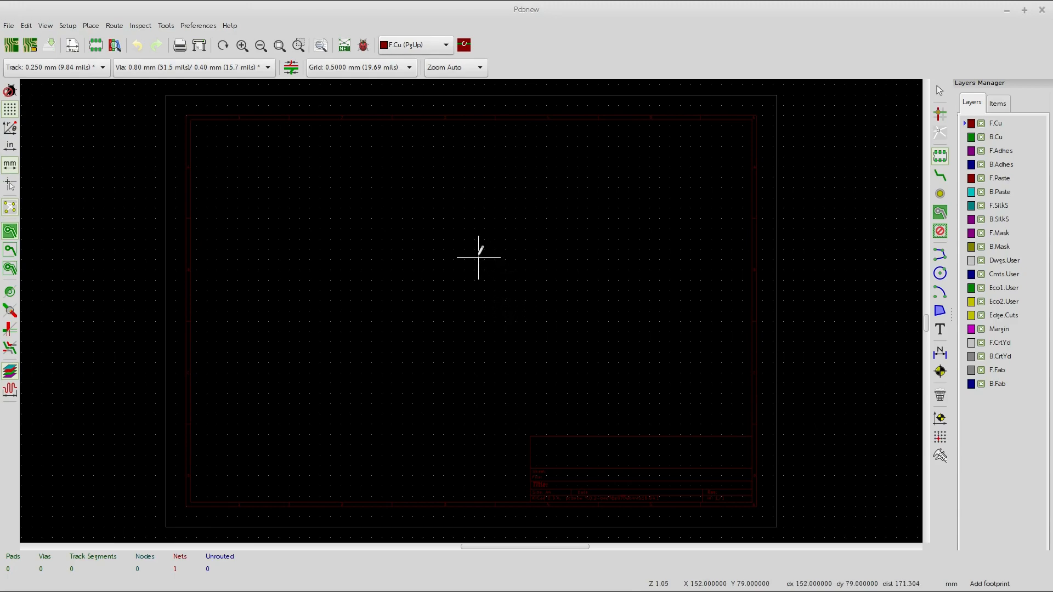
left_click(482, 249)
left_click(603, 294)
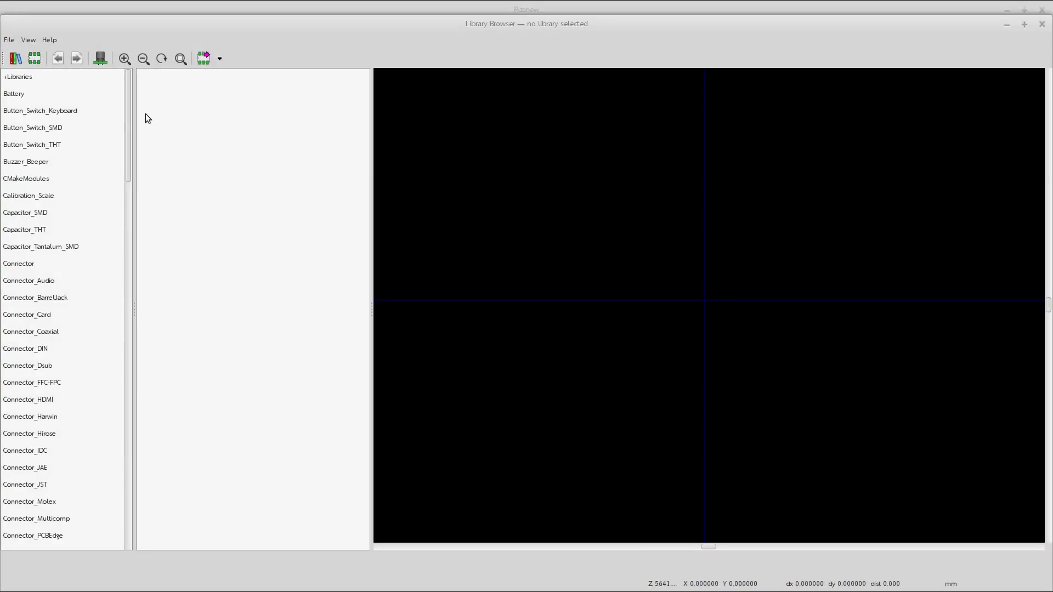
left_click(21, 77)
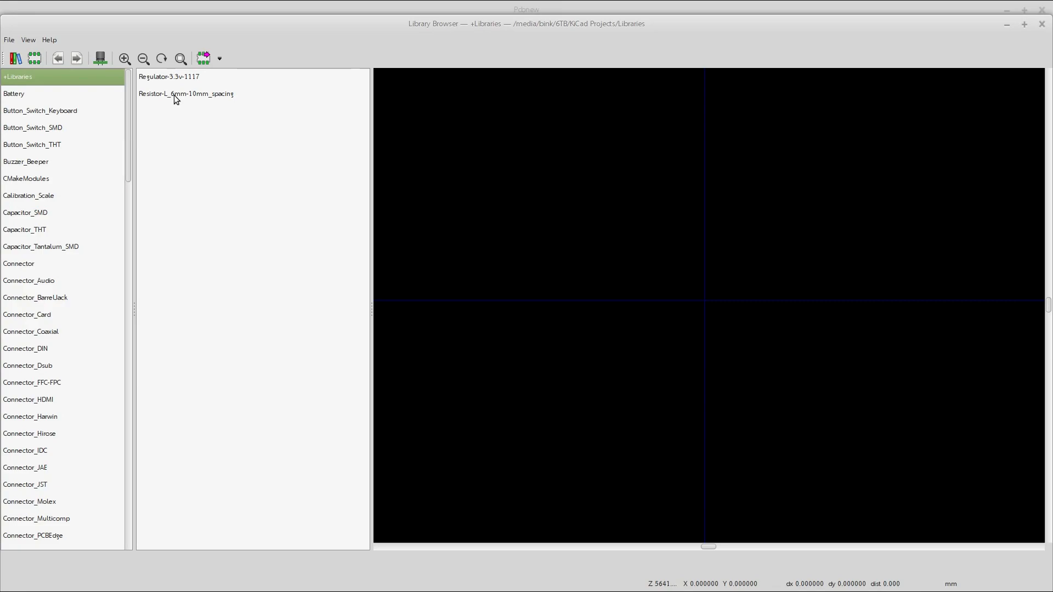
left_click(173, 95)
double_click(201, 98)
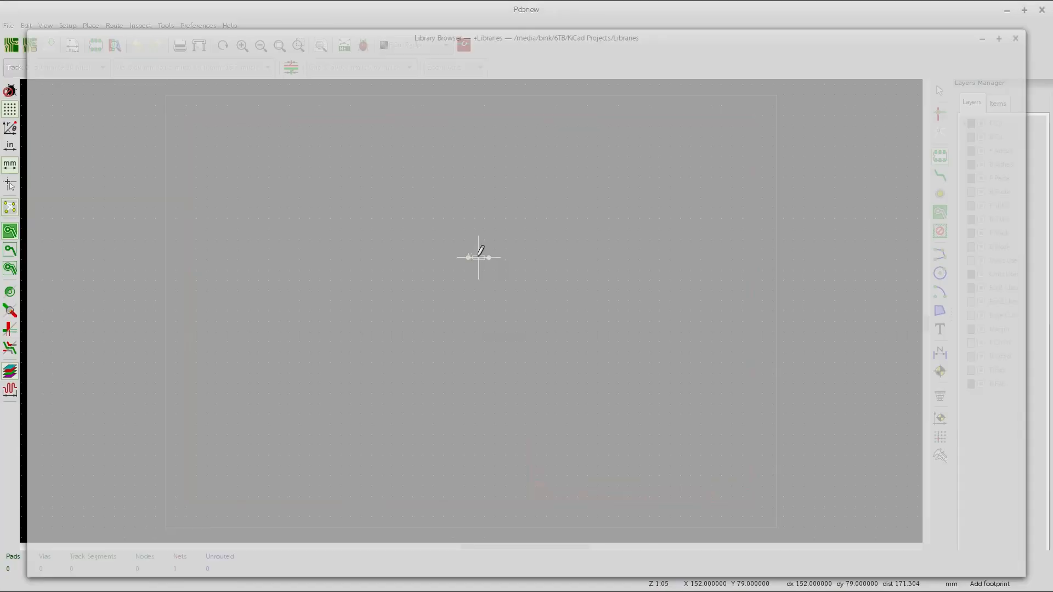
Step: Place the resistor footprint near the middle of the sheet at X 151.5, Y 87.5 mm, rotated 180°, and end placement
scroll(470, 311, "down", 4)
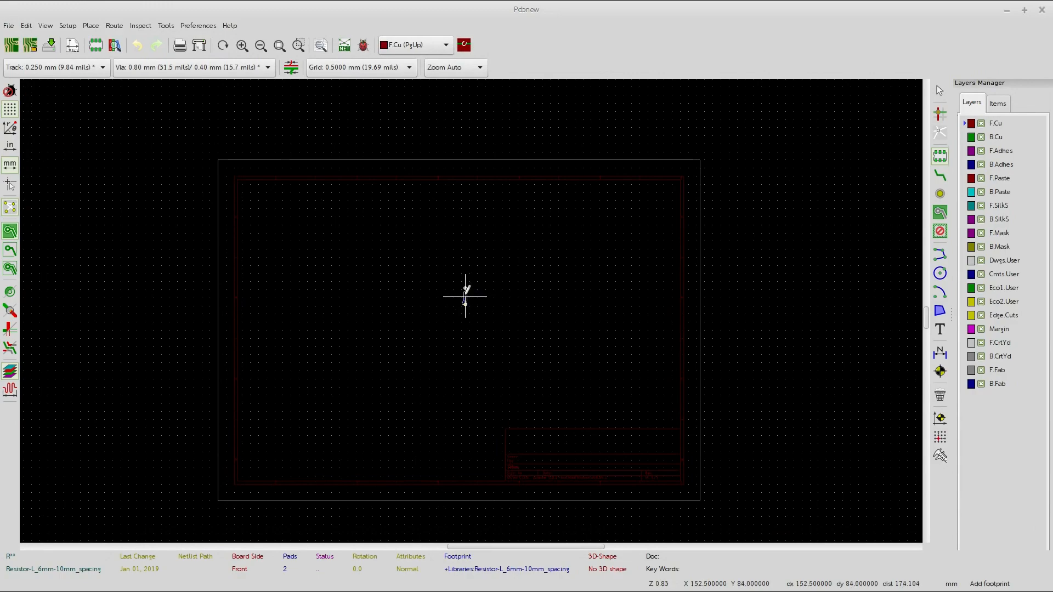
left_click(463, 302)
scroll(461, 302, "up", 8)
scroll(470, 304, "up", 3)
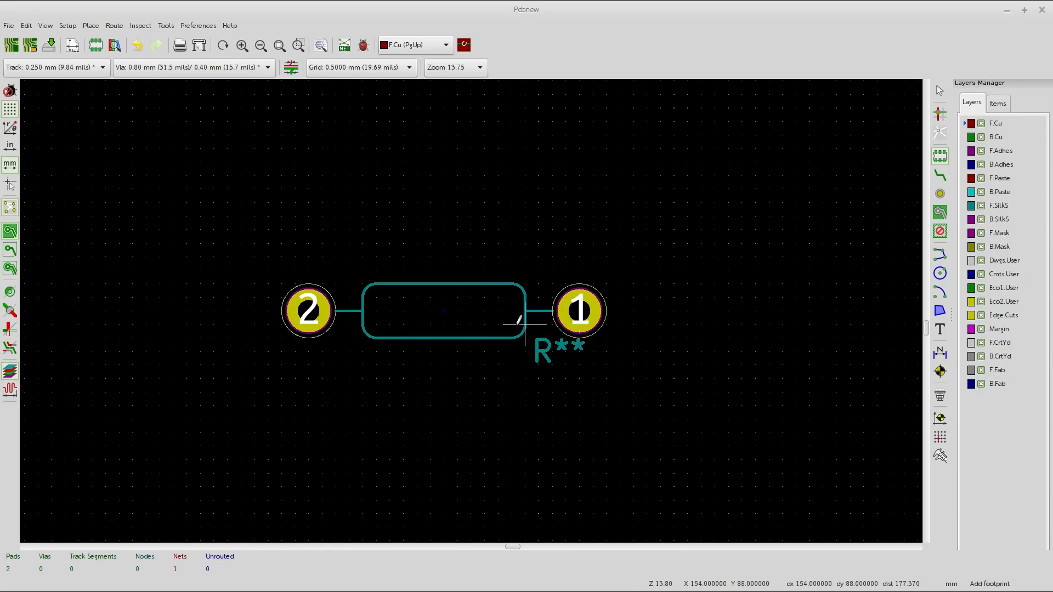
key("Escape")
Step: Rotate the placed resistor footprint repeatedly in 90° increments through two full turns
key("r")
key("r")
key("r")
key("r")
key("r")
key("r")
key("r")
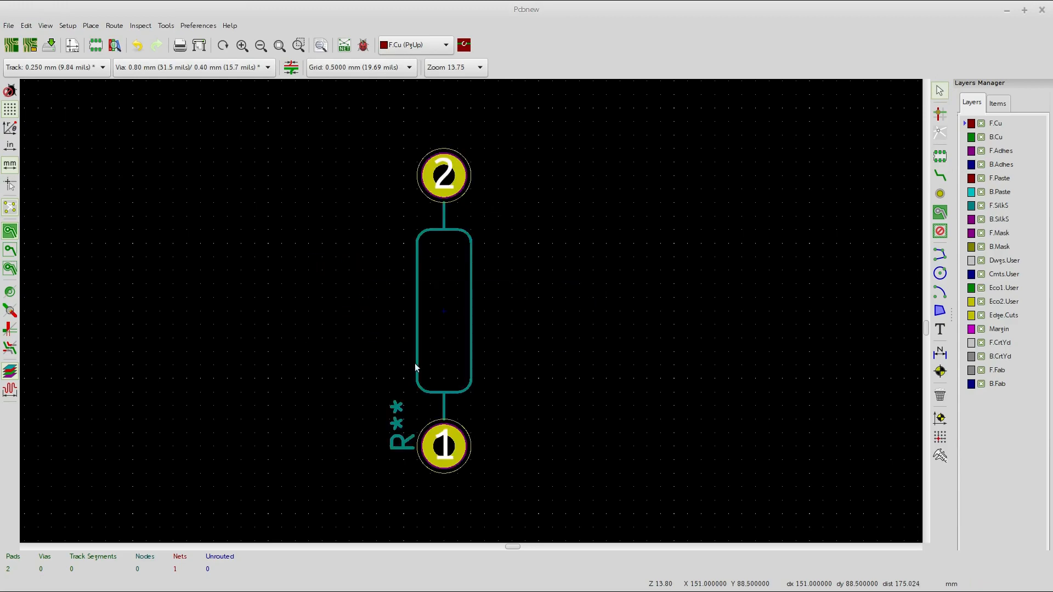
key("r")
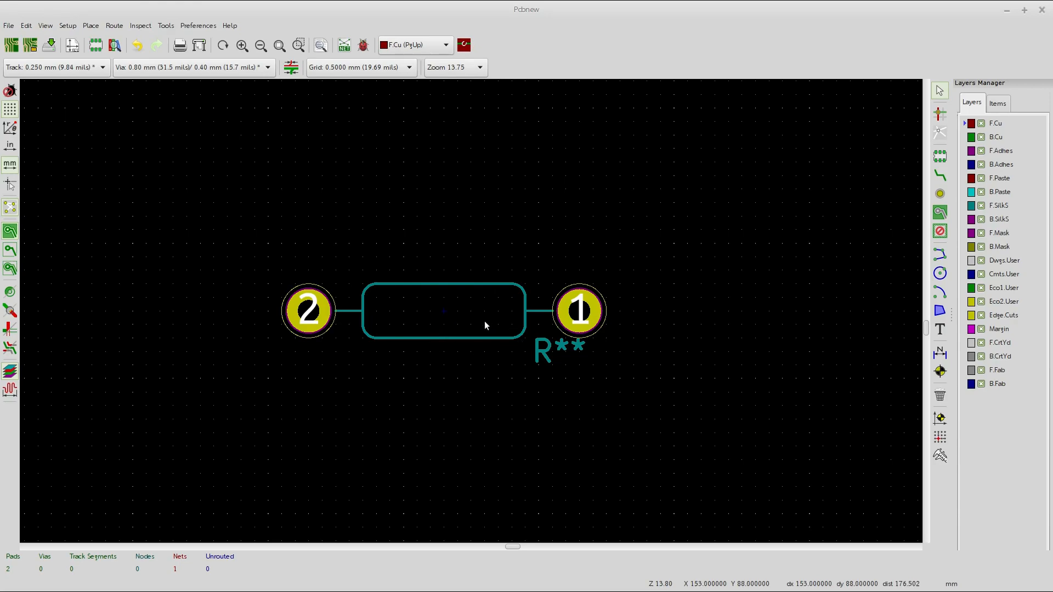
Step: Open the placed resistor's 3D settings and tilt the preview to examine its pads and silkscreen on the board
double_click(423, 307)
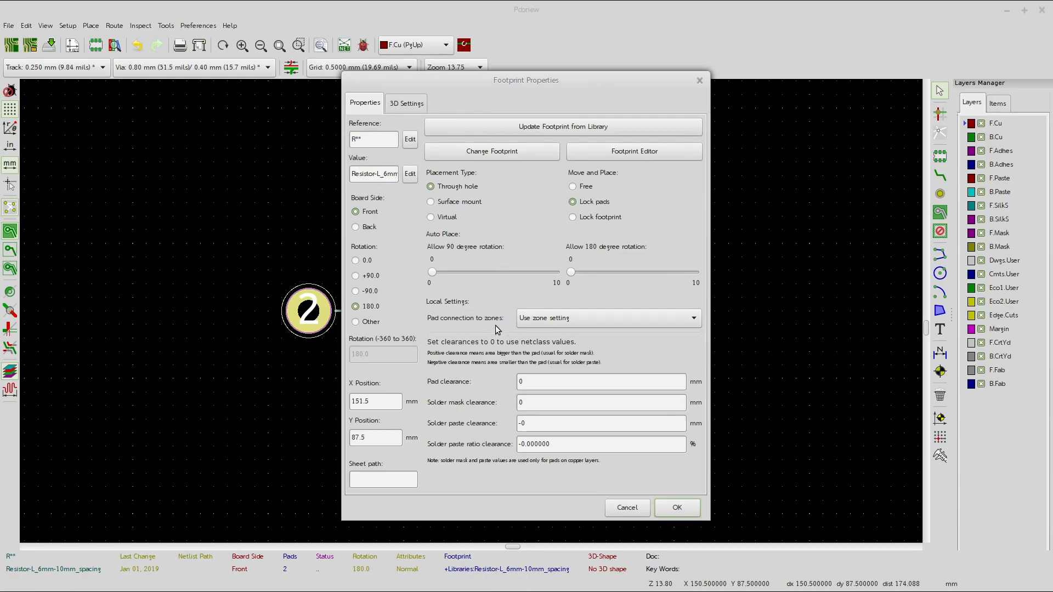
left_click(409, 102)
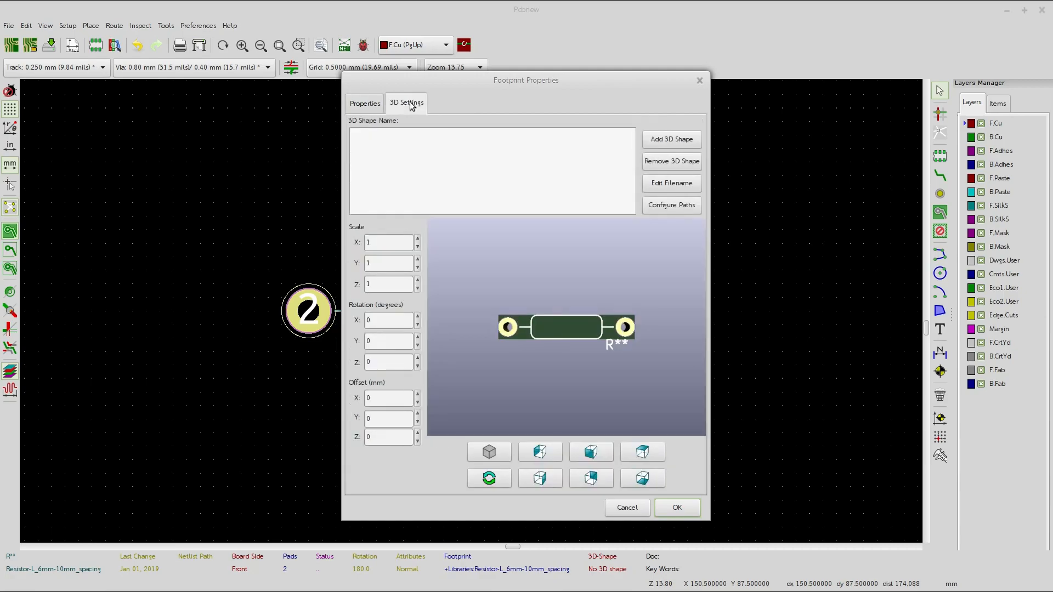
scroll(560, 337, "down", 1)
scroll(558, 338, "up", 2)
mouse_move(554, 354)
left_mouse_down()
mouse_move(544, 347)
mouse_move(543, 271)
mouse_move(591, 266)
mouse_move(495, 324)
mouse_move(531, 365)
mouse_move(609, 358)
mouse_move(636, 287)
mouse_move(626, 311)
mouse_move(515, 319)
mouse_move(562, 354)
mouse_move(591, 332)
mouse_move(445, 329)
mouse_move(538, 311)
mouse_move(580, 366)
mouse_move(522, 344)
mouse_move(635, 360)
mouse_move(537, 335)
mouse_move(535, 351)
left_mouse_up()
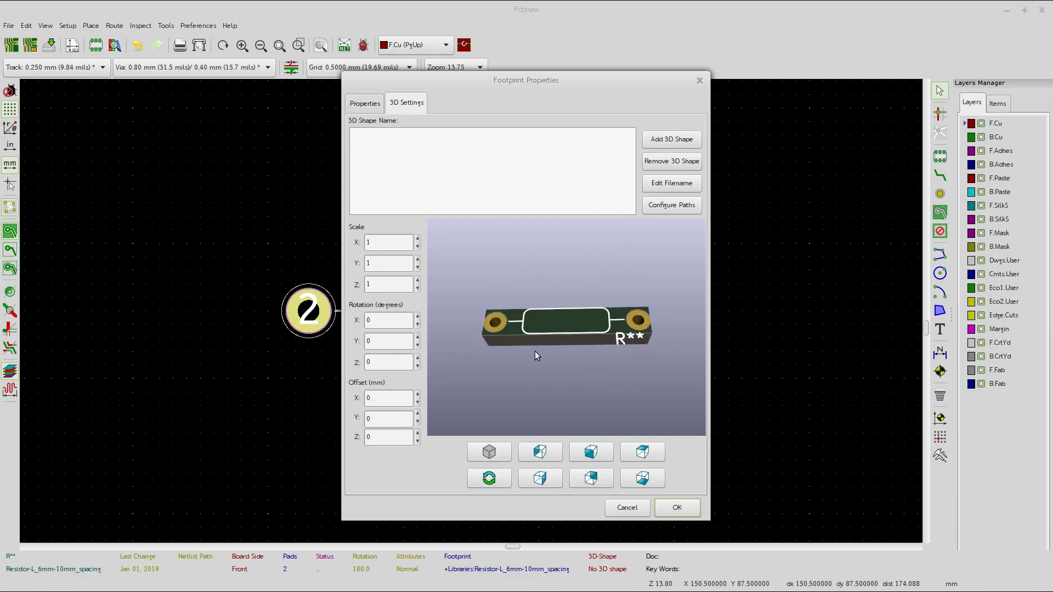
Step: Start adding a 3D shape to the footprint and open the Custom 3d Shapes folder inside KiCad Projects
left_click(665, 141)
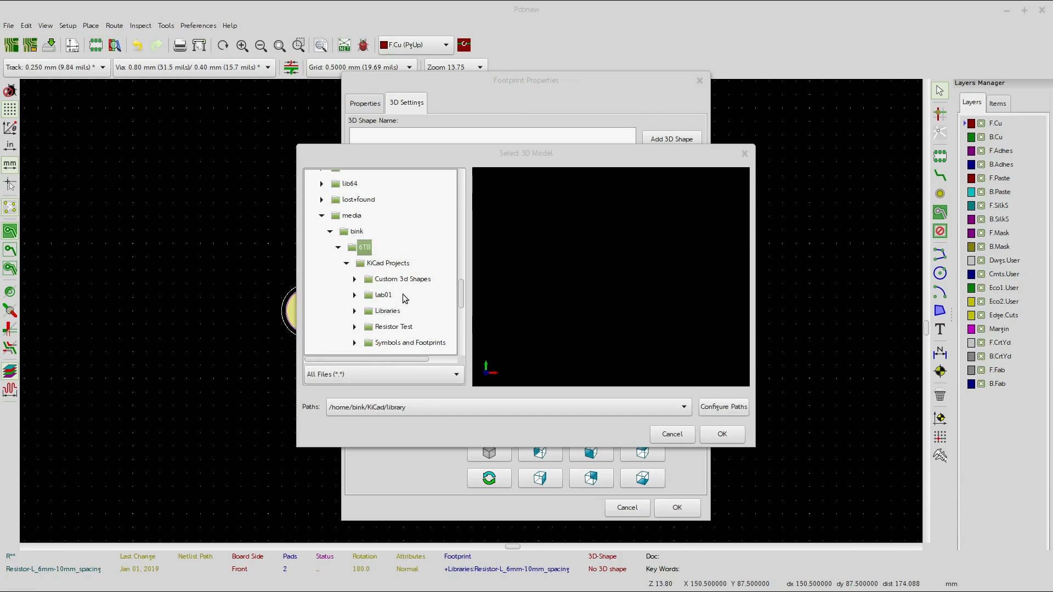
left_click(392, 281)
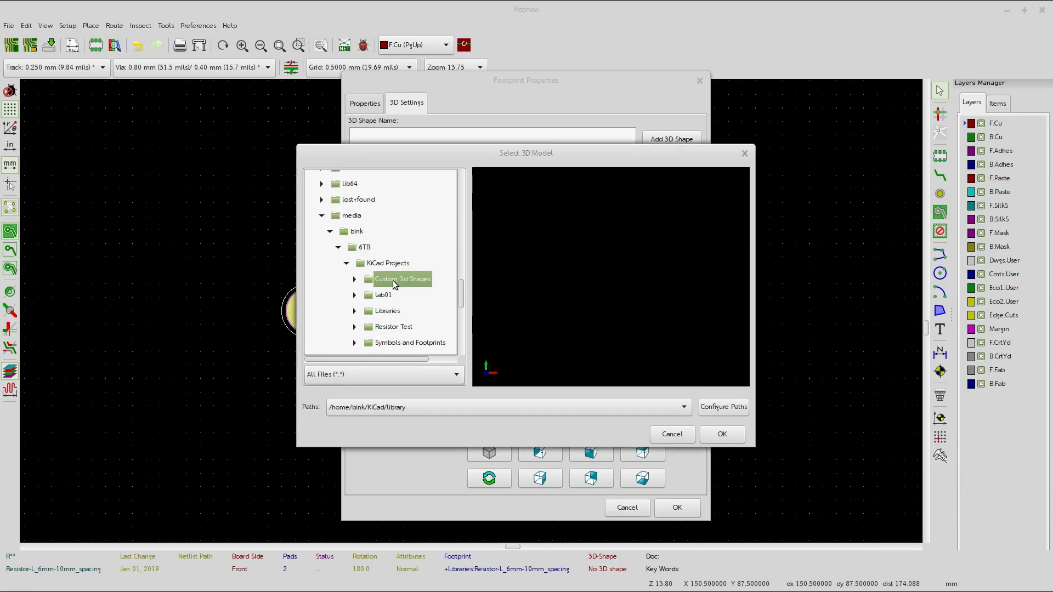
left_click(355, 280)
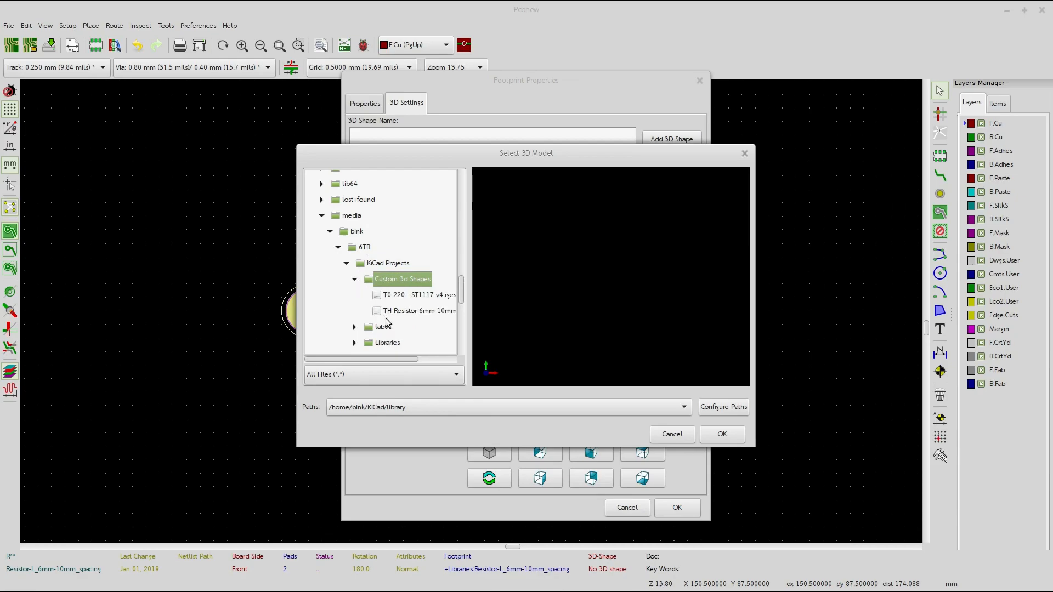
Step: Preview the T0-220 - ST1117 v4 model and examine it from an angle
left_click(424, 296)
scroll(615, 295, "up", 3)
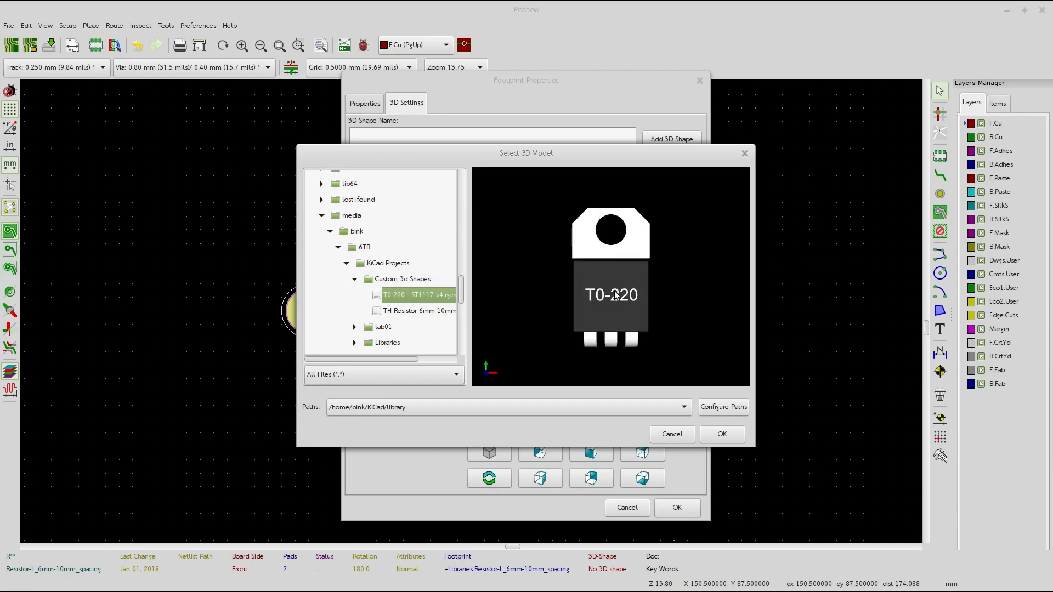
left_click_drag(597, 304, 554, 236)
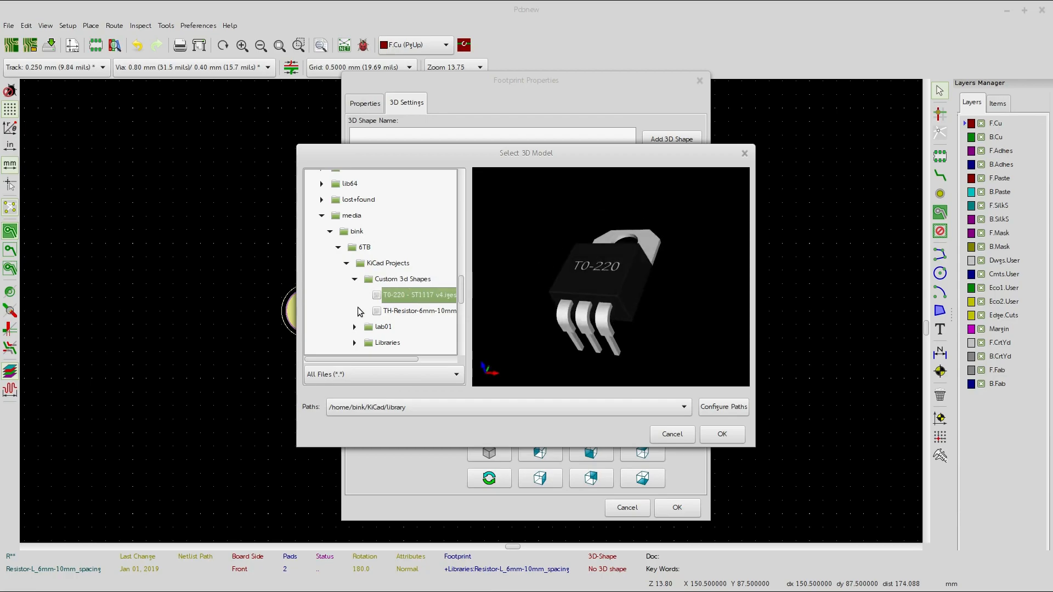
Step: Preview the TH-Resistor-6mm-10mm_spacing model from several angles and add it as the resistor footprint's 3D shape
left_click(401, 311)
mouse_move(660, 282)
left_mouse_down()
mouse_move(726, 206)
mouse_move(713, 244)
mouse_move(602, 307)
mouse_move(676, 285)
left_mouse_up()
scroll(572, 326, "down", 5)
scroll(575, 325, "up", 2)
scroll(575, 325, "up", 2)
scroll(574, 325, "down", 2)
scroll(585, 273, "up", 6)
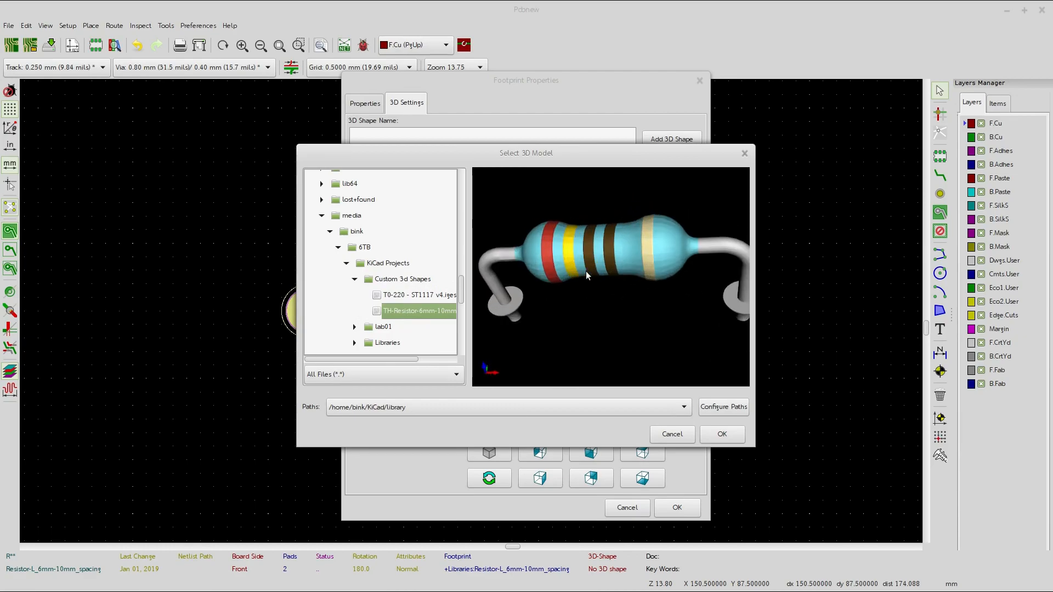
scroll(619, 315, "down", 6)
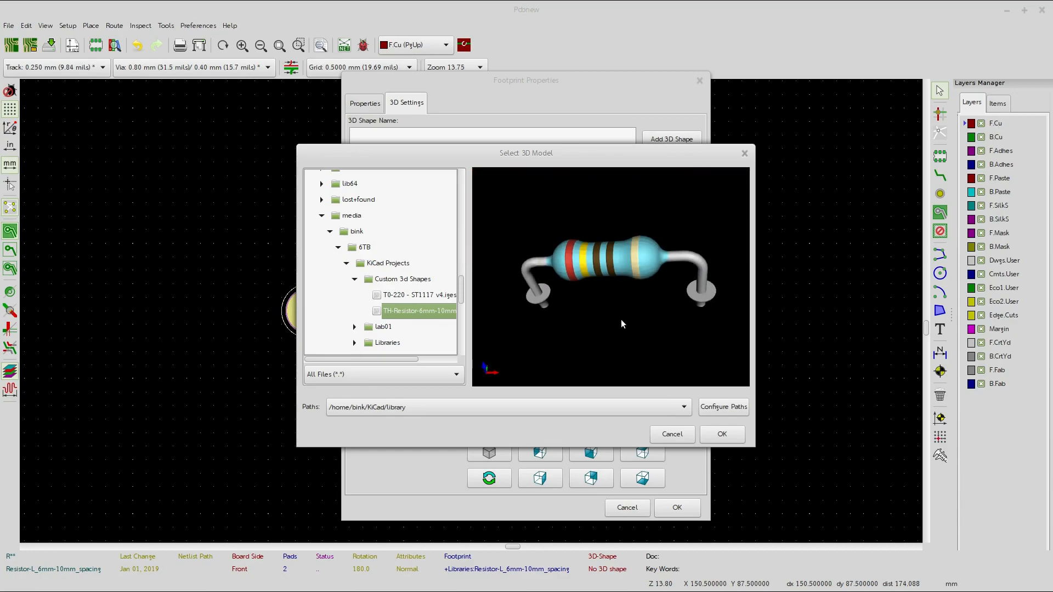
left_click_drag(598, 312, 600, 363)
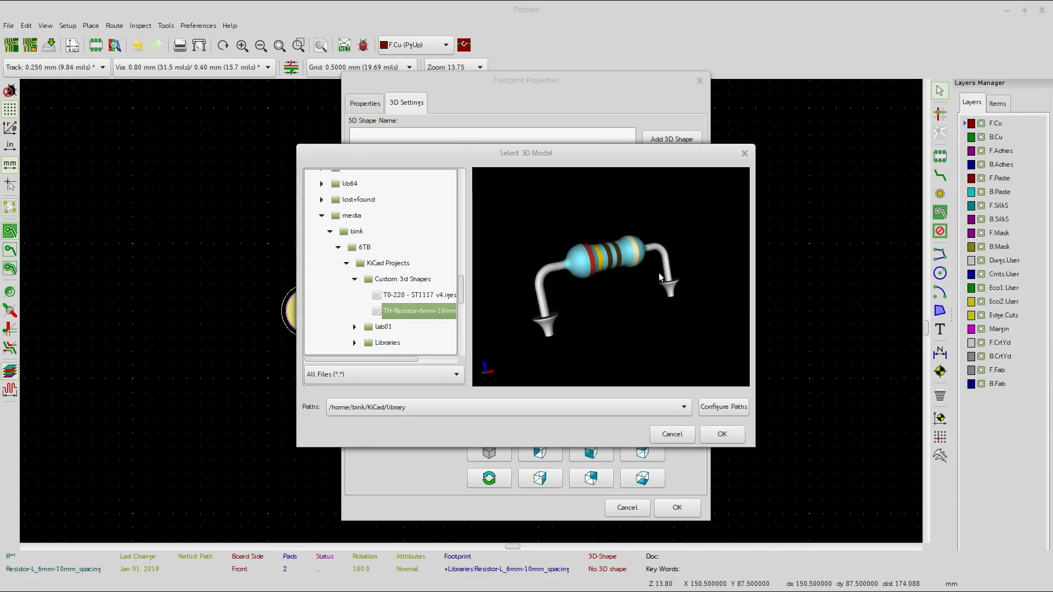
left_click_drag(660, 274, 673, 356)
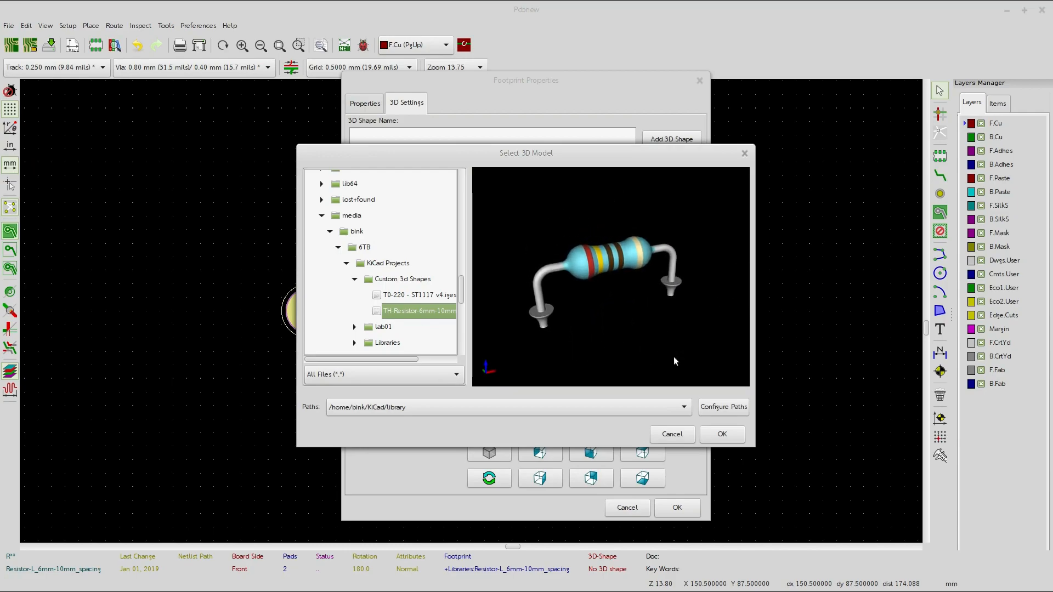
left_click(722, 435)
Step: Examine how the resistor's leads pass through the pad holes from the board's underside and edge in the 3D preview
left_click_drag(541, 354, 450, 240)
scroll(537, 334, "down", 2)
scroll(561, 299, "up", 3)
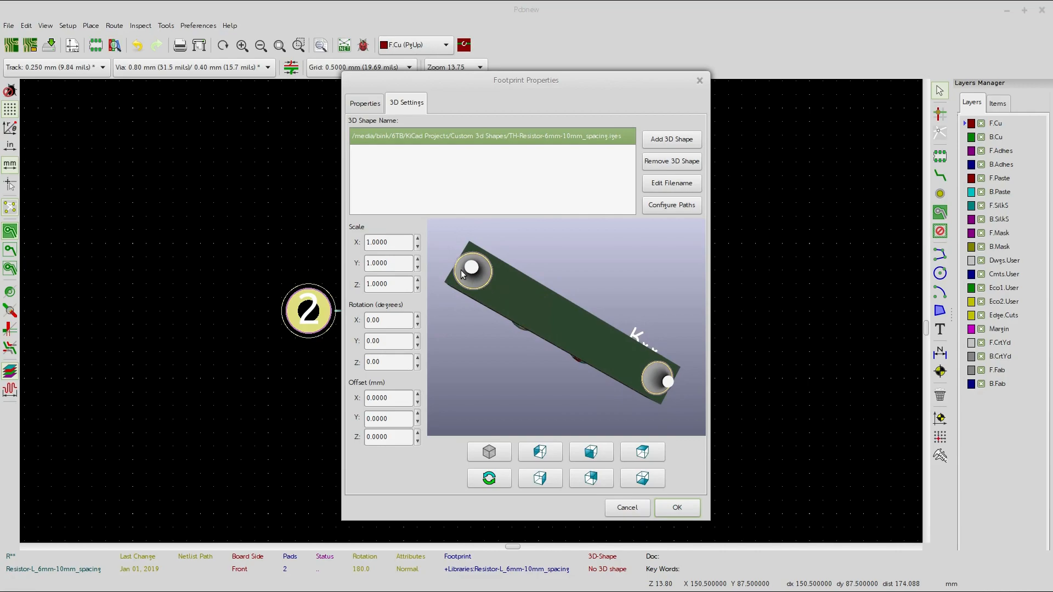
scroll(455, 258, "down", 2)
scroll(476, 265, "up", 5)
scroll(516, 291, "up", 4)
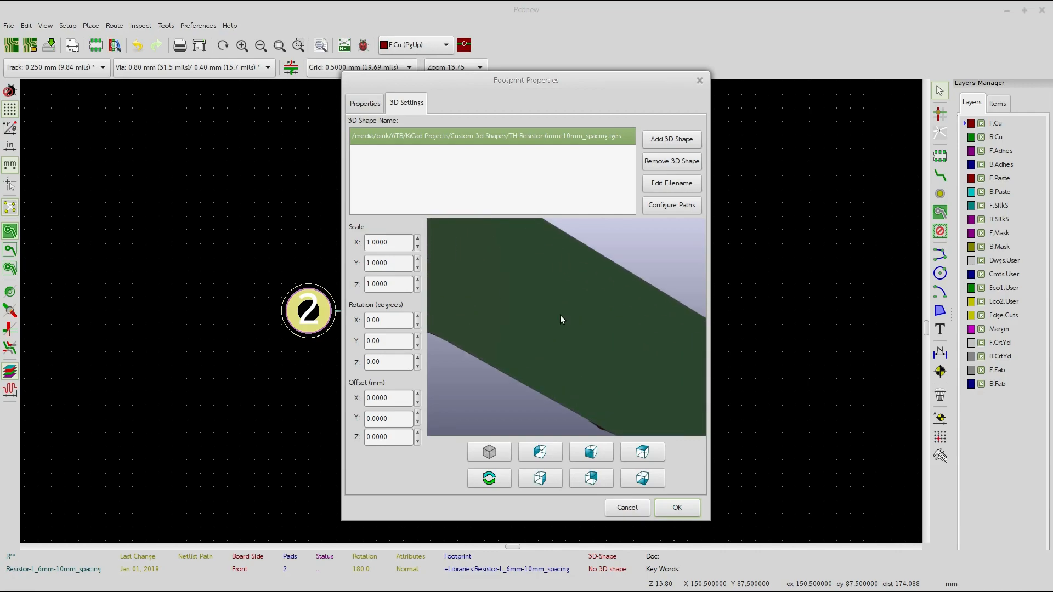
scroll(560, 315, "down", 5)
middle_click_drag(450, 242, 567, 328)
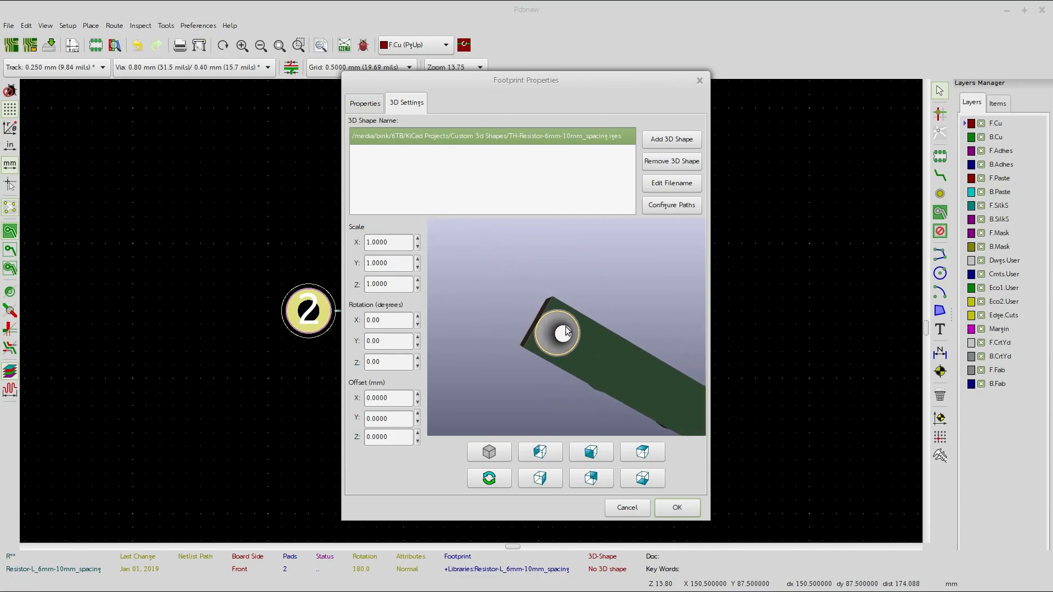
scroll(567, 328, "up", 6)
scroll(570, 314, "down", 3)
left_click_drag(567, 311, 509, 356)
scroll(499, 346, "up", 3)
scroll(496, 343, "down", 3)
scroll(468, 331, "up", 4)
scroll(469, 331, "down", 4)
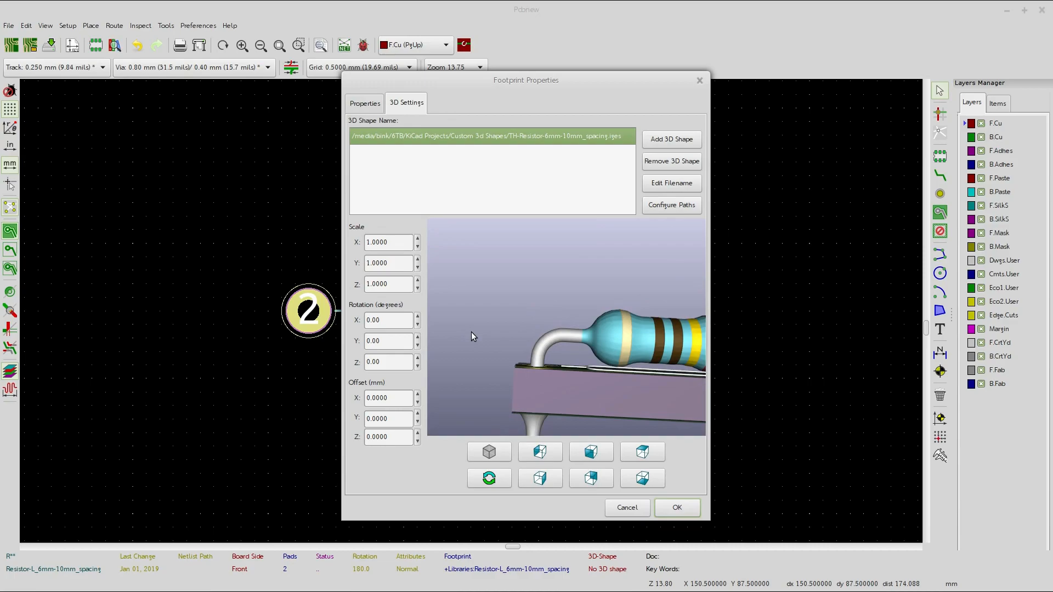
Step: Examine the resistor body's seating over the board and silkscreen outline from the side and from above
middle_click_drag(677, 343, 588, 317)
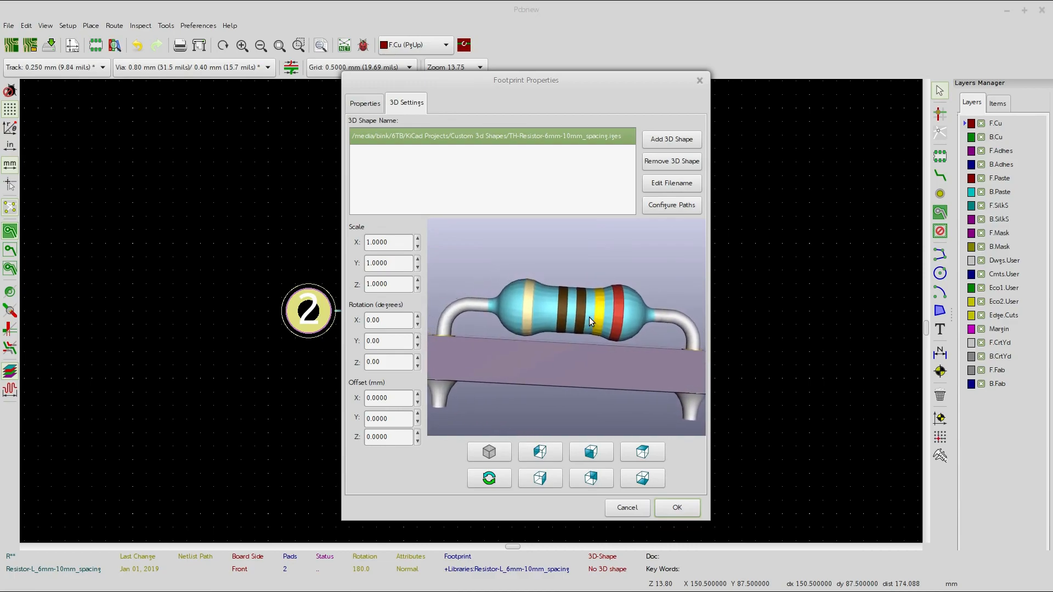
left_click_drag(541, 299, 514, 336)
scroll(514, 337, "up", 5)
scroll(511, 335, "down", 5)
scroll(496, 319, "down", 3)
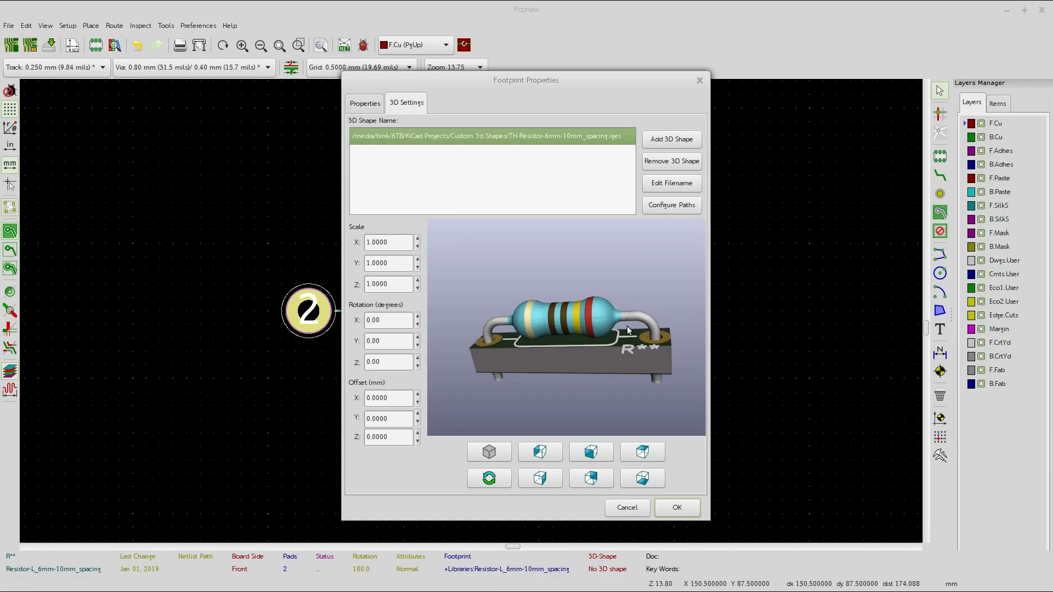
mouse_move(612, 332)
left_mouse_down()
mouse_move(648, 276)
mouse_move(634, 289)
mouse_move(628, 333)
left_mouse_up()
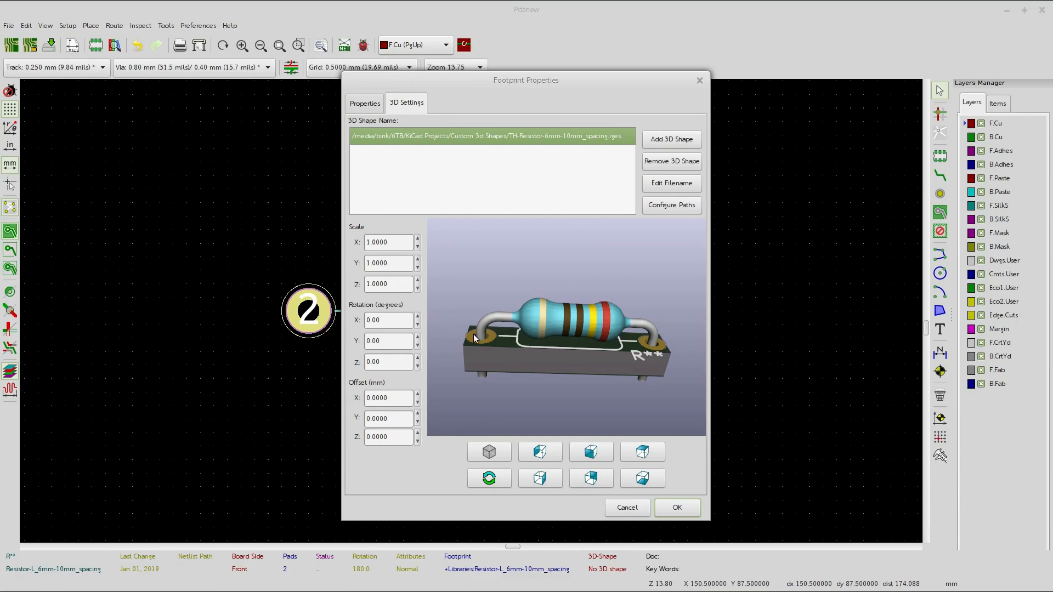
left_click_drag(574, 340, 550, 324)
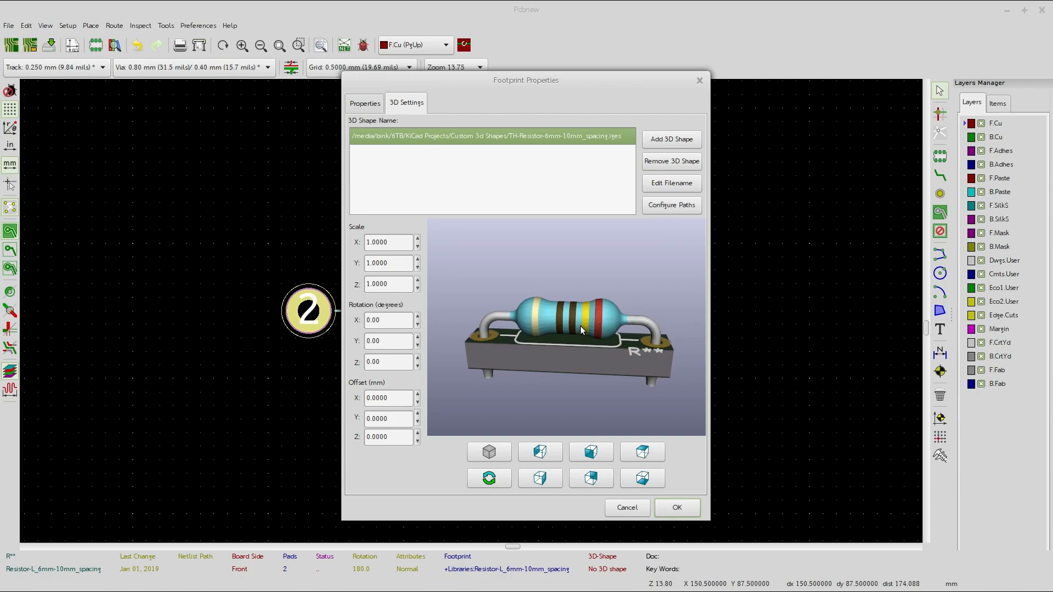
left_click_drag(495, 354, 539, 358)
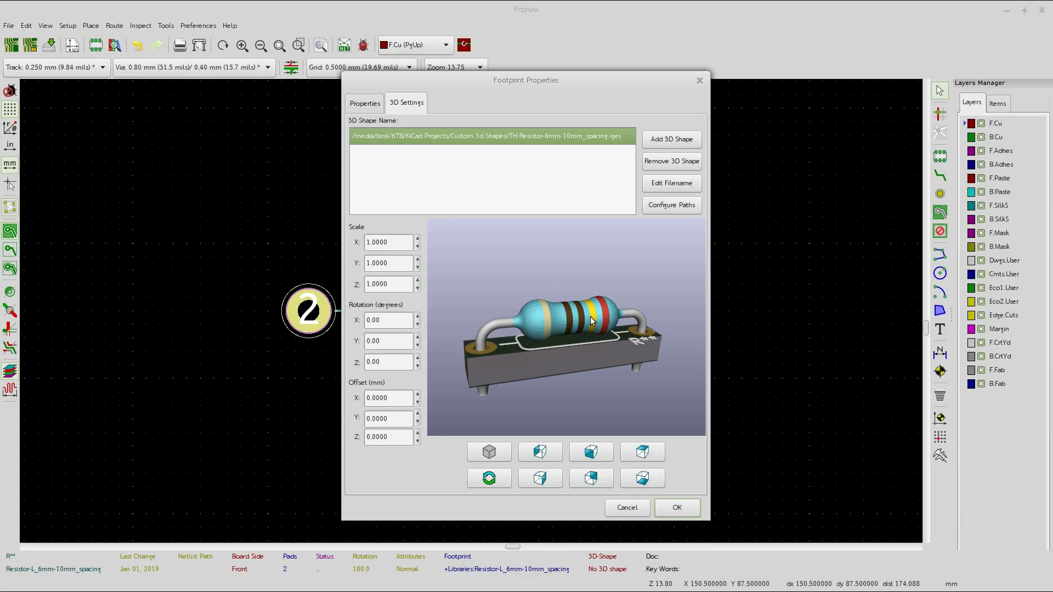
scroll(576, 337, "down", 2)
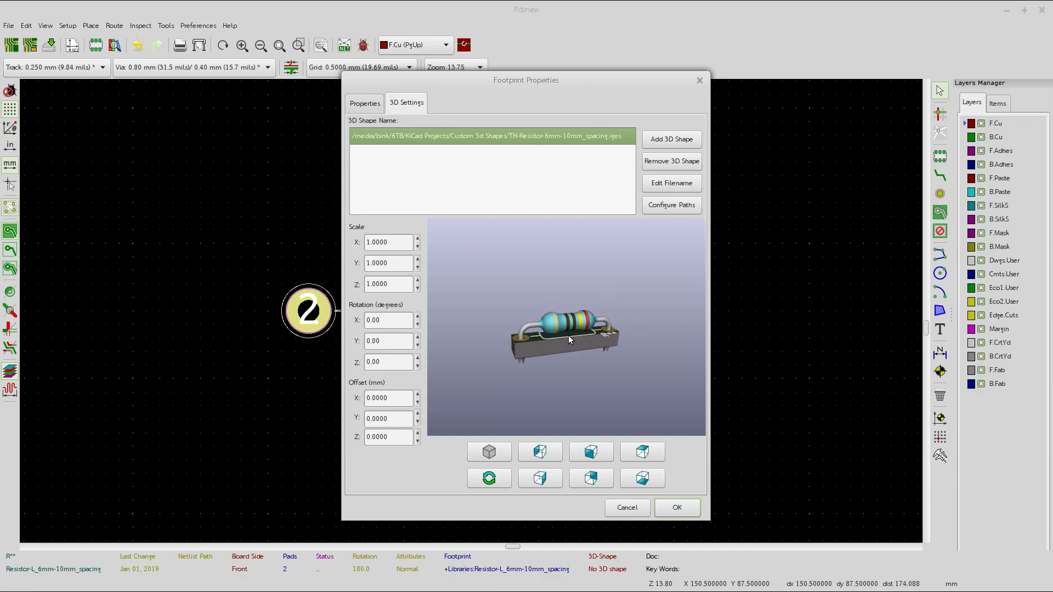
scroll(571, 337, "up", 4)
left_click_drag(518, 341, 594, 315)
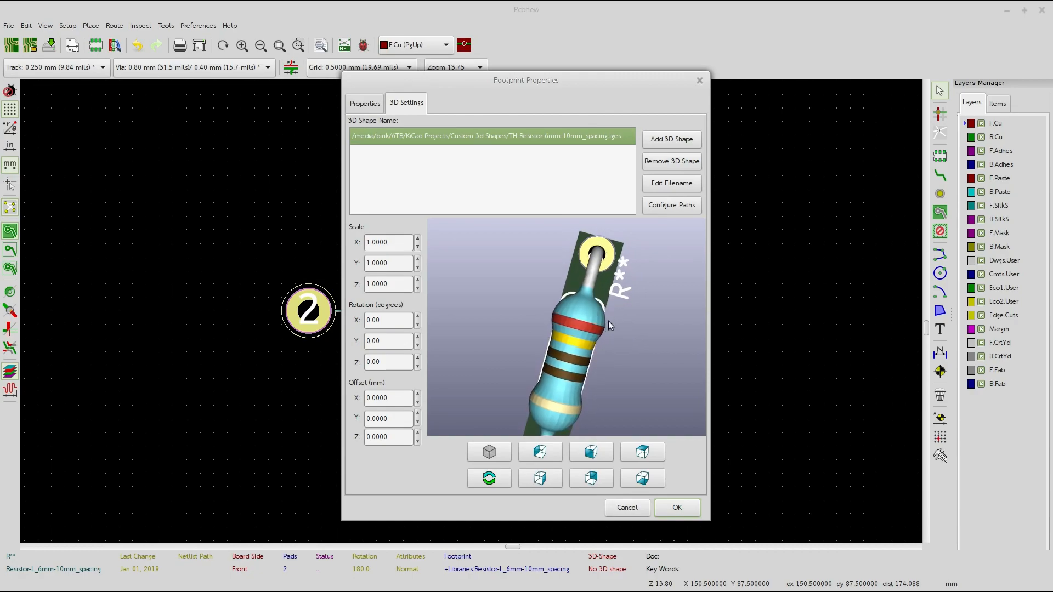
scroll(568, 323, "down", 5)
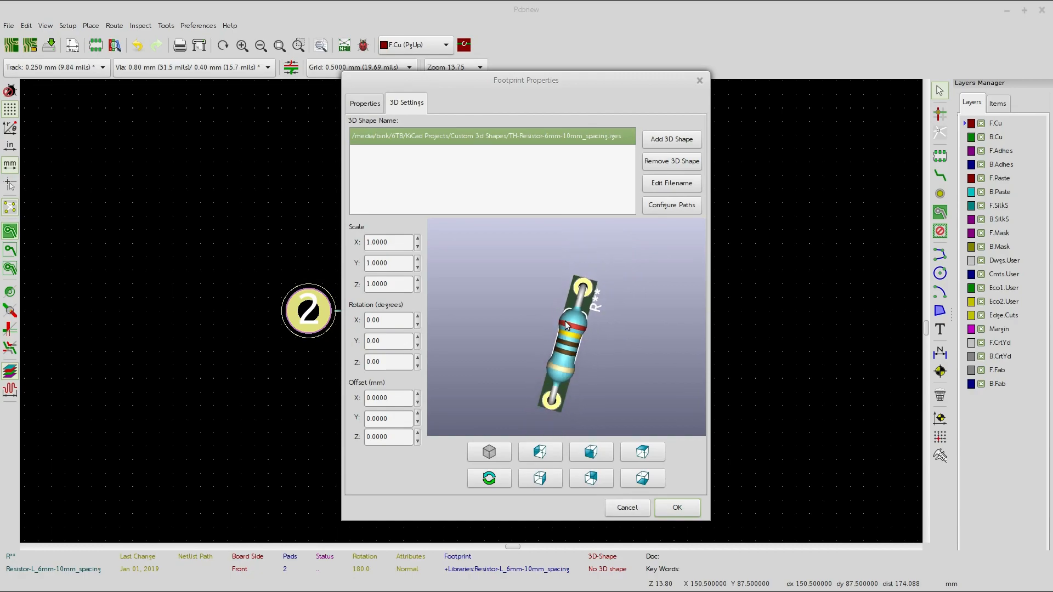
scroll(567, 322, "up", 6)
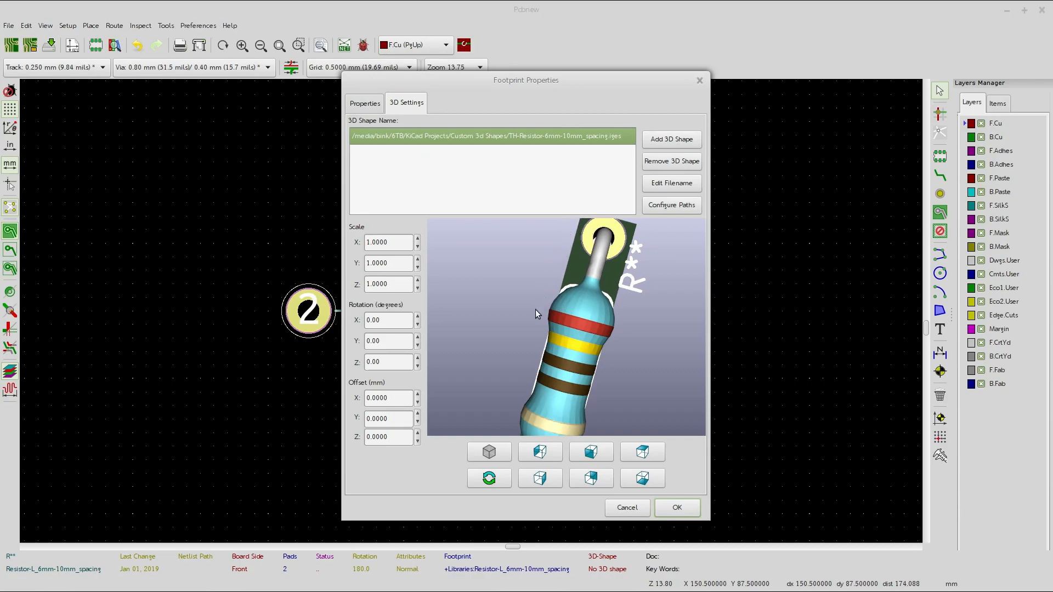
left_click_drag(600, 341, 631, 361)
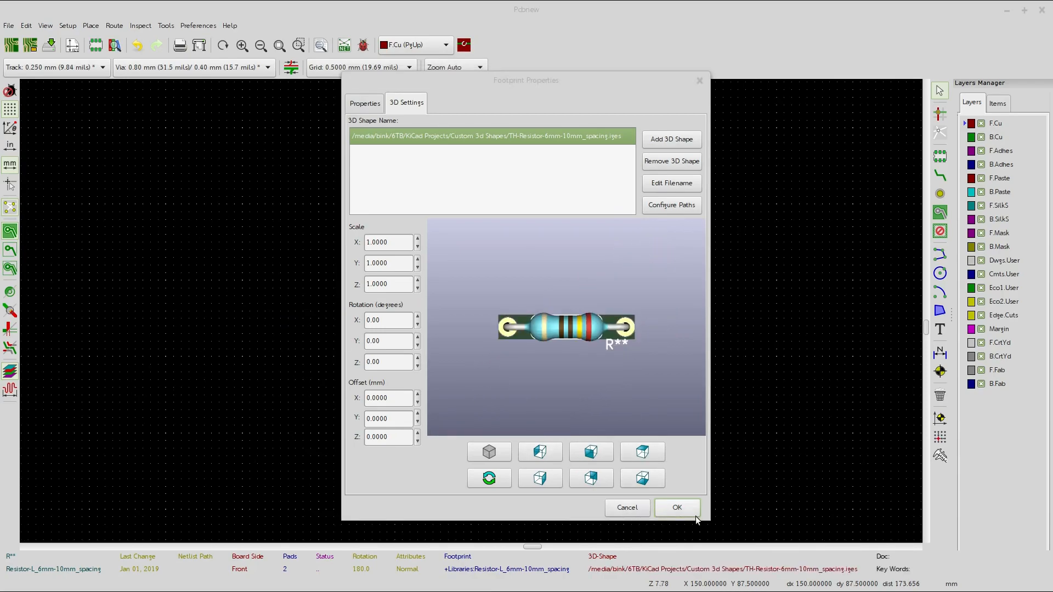
Step: Apply the 3D shape to the placed resistor and start Update Footprint for it
left_click(677, 507)
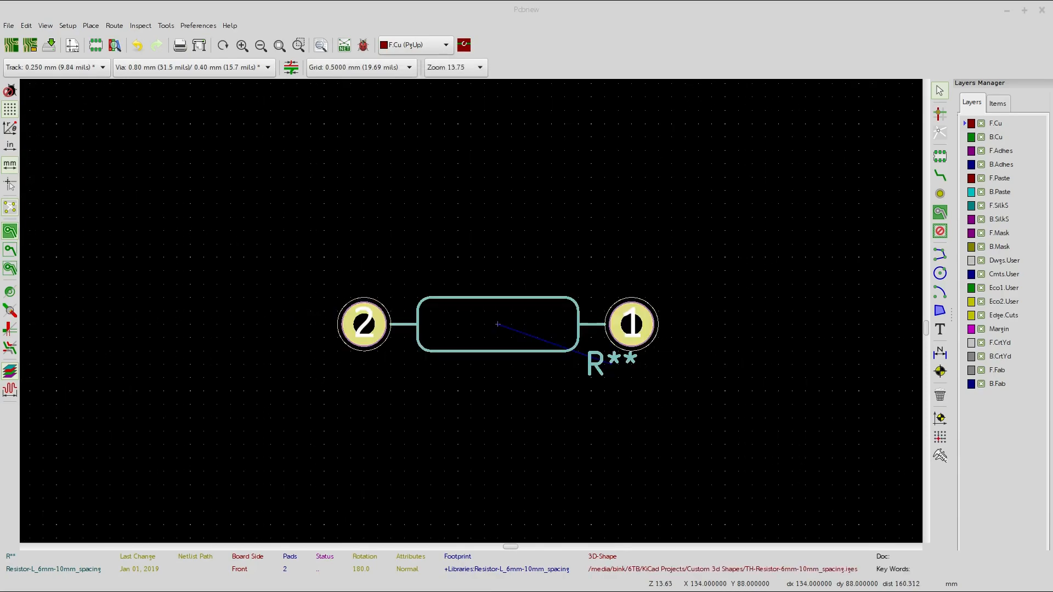
right_click(455, 298)
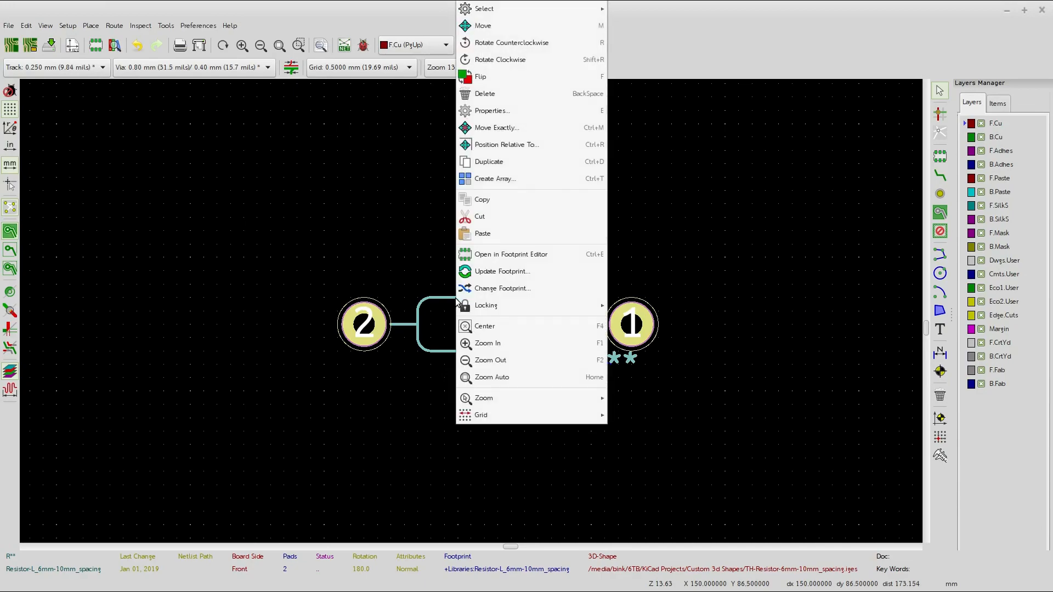
left_click(528, 268)
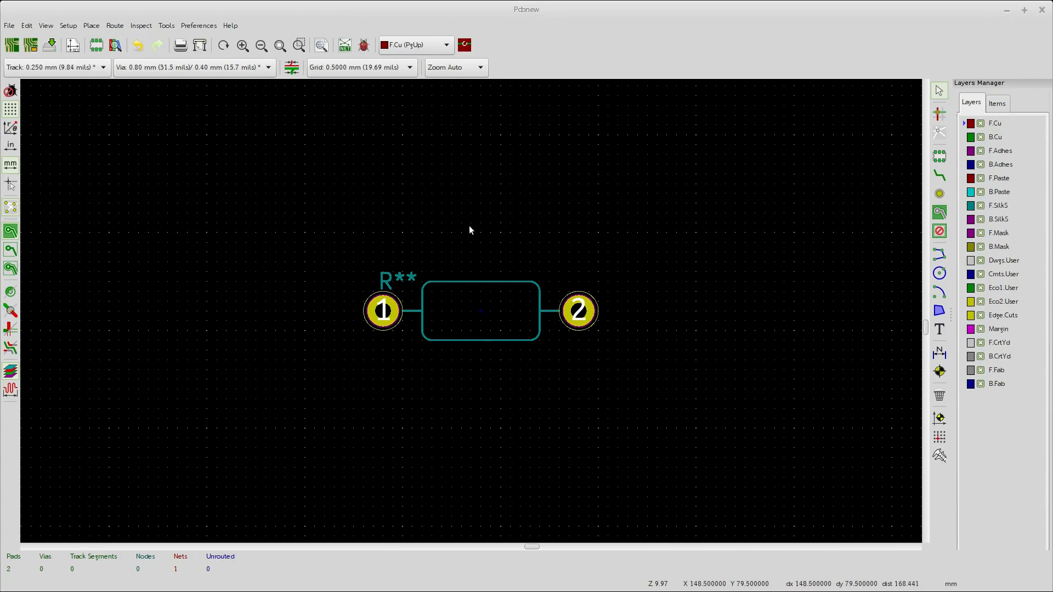
Step: Reopen the placed resistor's 3D settings and compare the model's body with the silkscreen outline from above
double_click(471, 307)
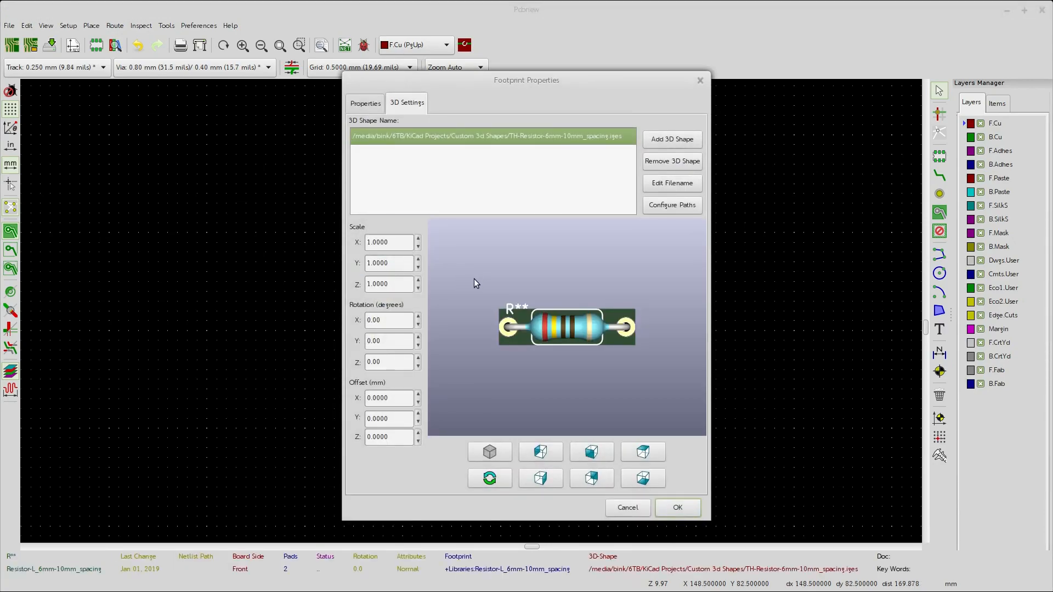
scroll(575, 328, "down", 1)
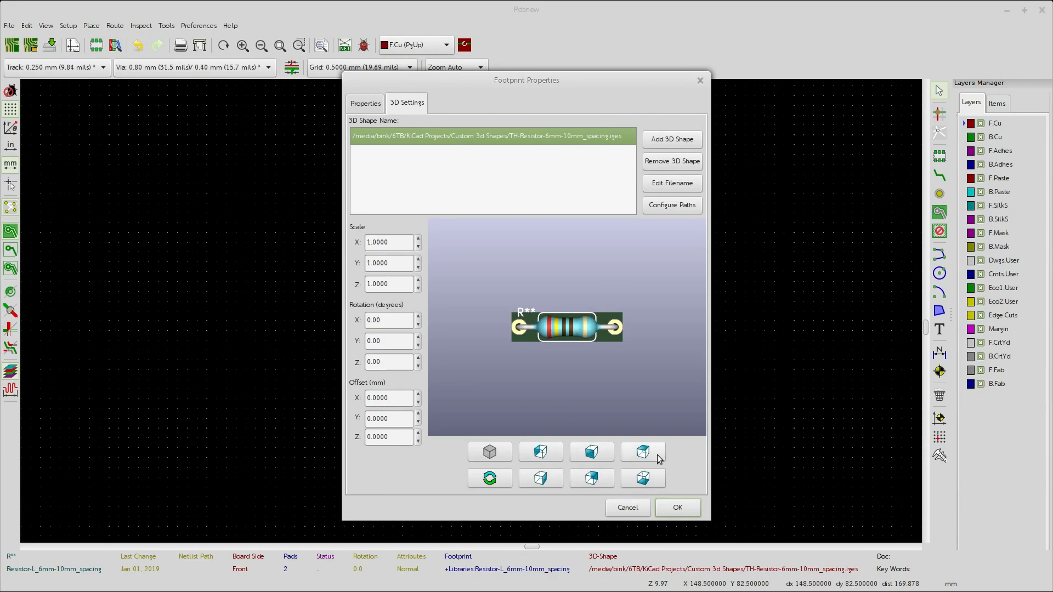
scroll(571, 329, "up", 2)
scroll(574, 324, "up", 4)
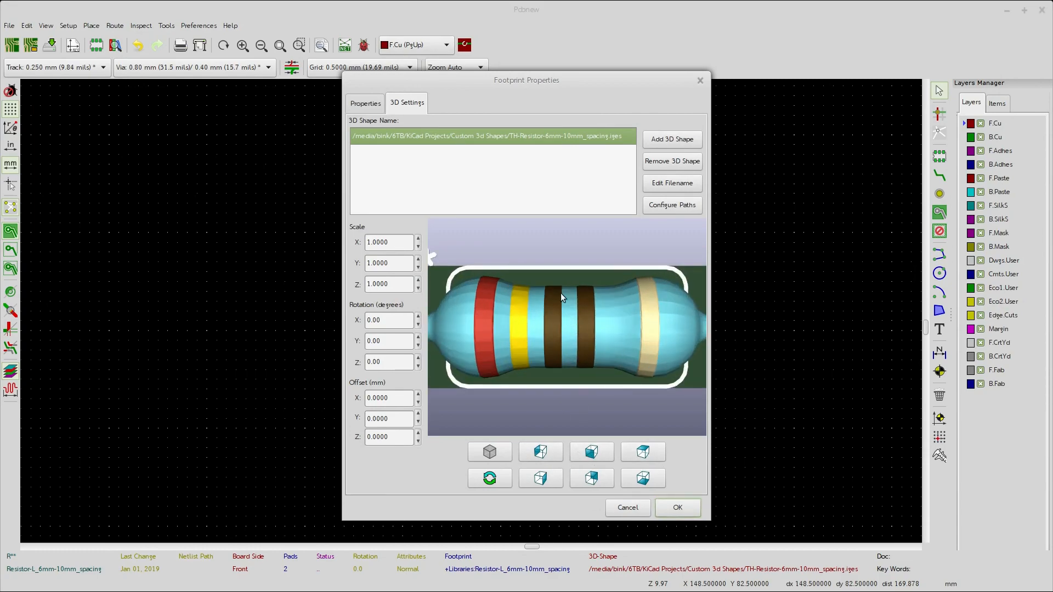
scroll(547, 372, "down", 2)
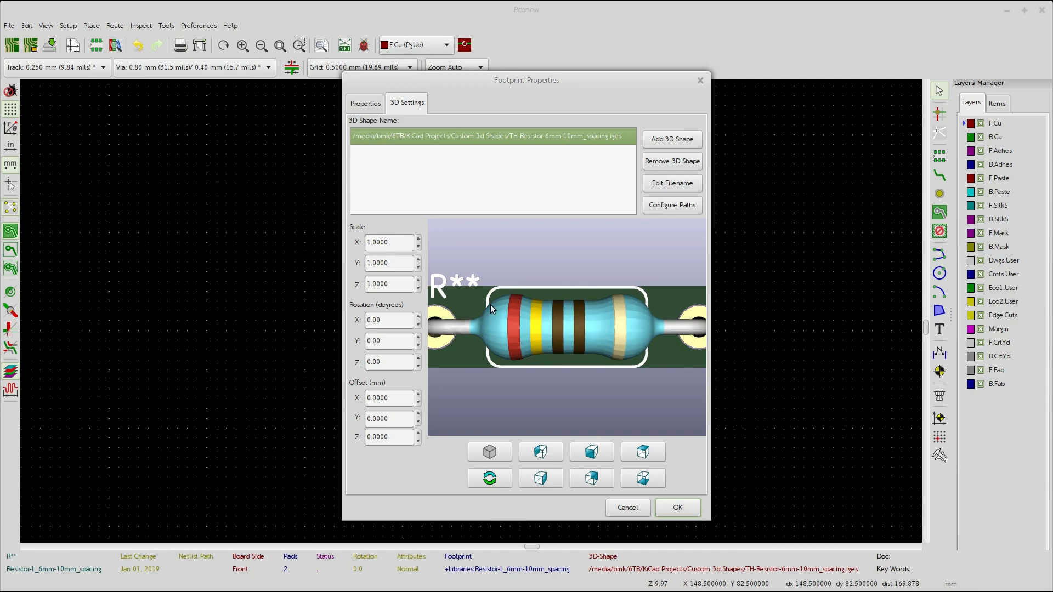
left_click(676, 508)
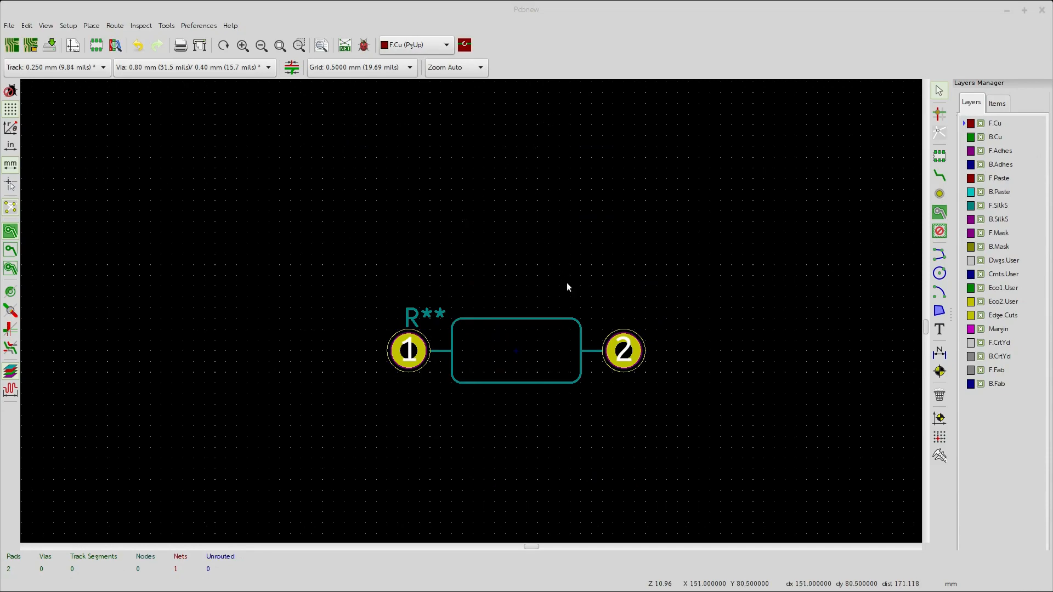
Step: Place a second Resistor-L_6mm-10mm_spacing footprint directly above the first, at X 149, Y 79.5 mm
middle_click_drag(568, 285, 616, 323)
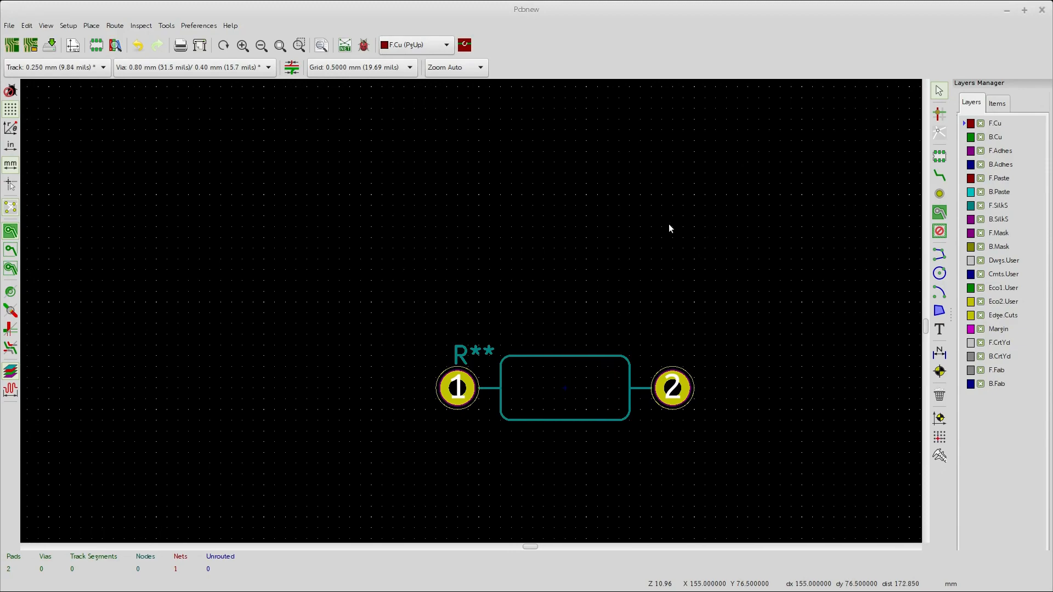
left_click(940, 156)
left_click(546, 266)
left_click(585, 359)
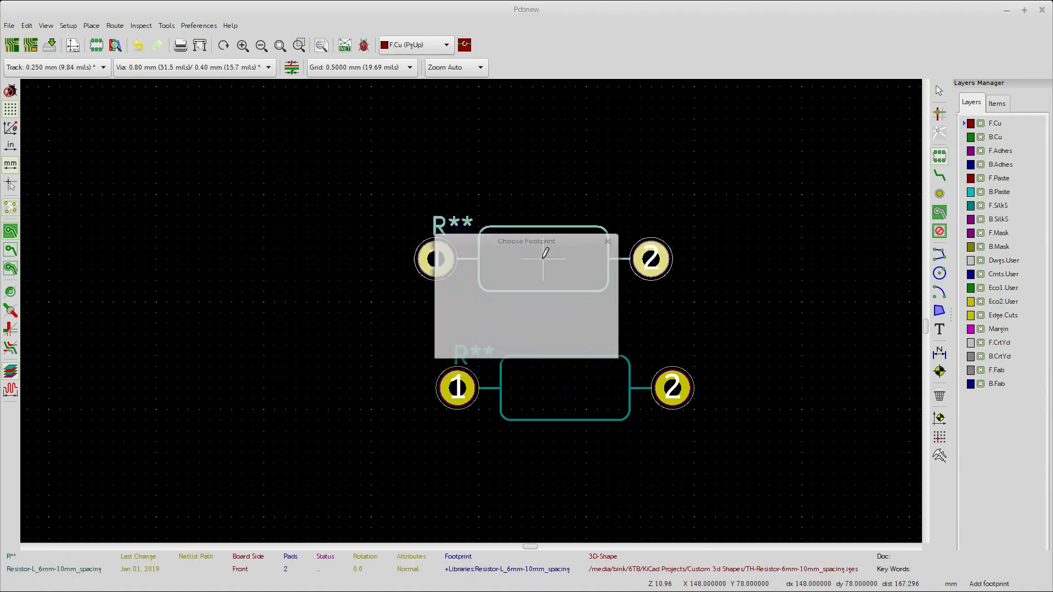
left_click(565, 291)
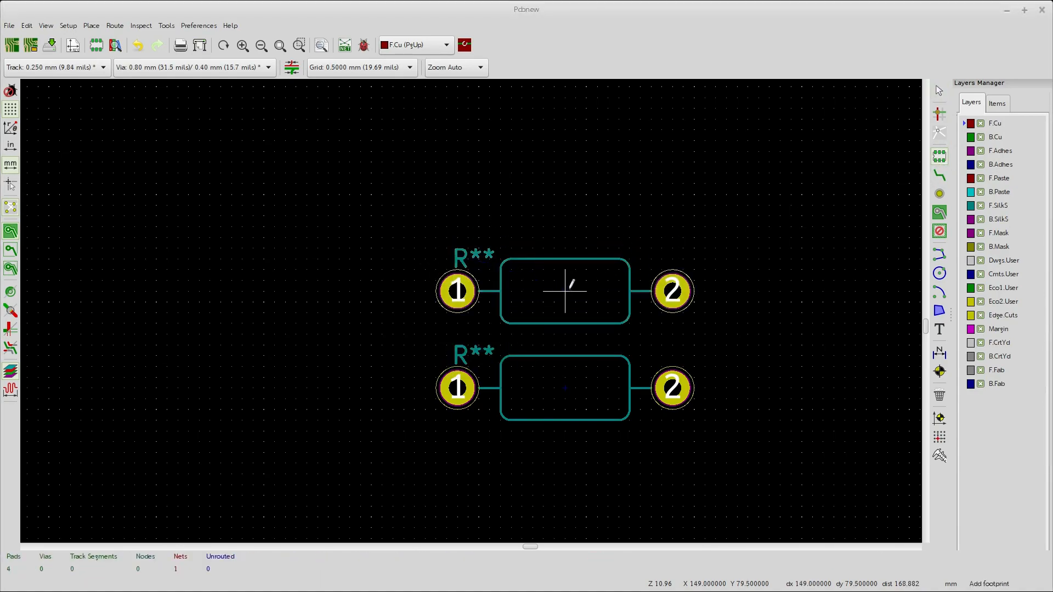
Step: Duplicate the second resistor footprint and place the copy above it, aligned with the other two
key("Escape")
left_click(565, 290)
key("ctrl+d")
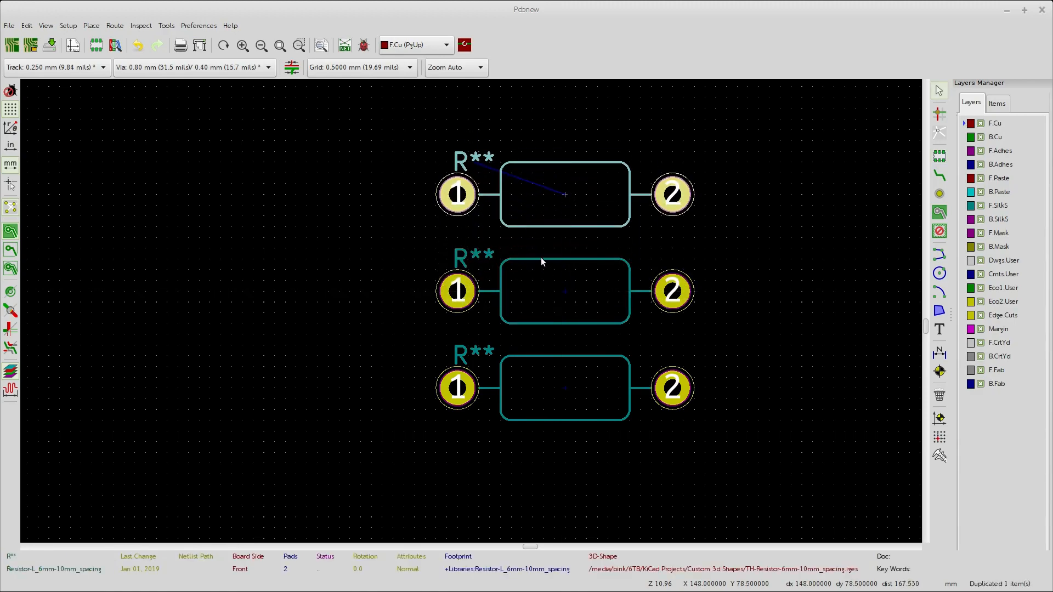
left_click(799, 229)
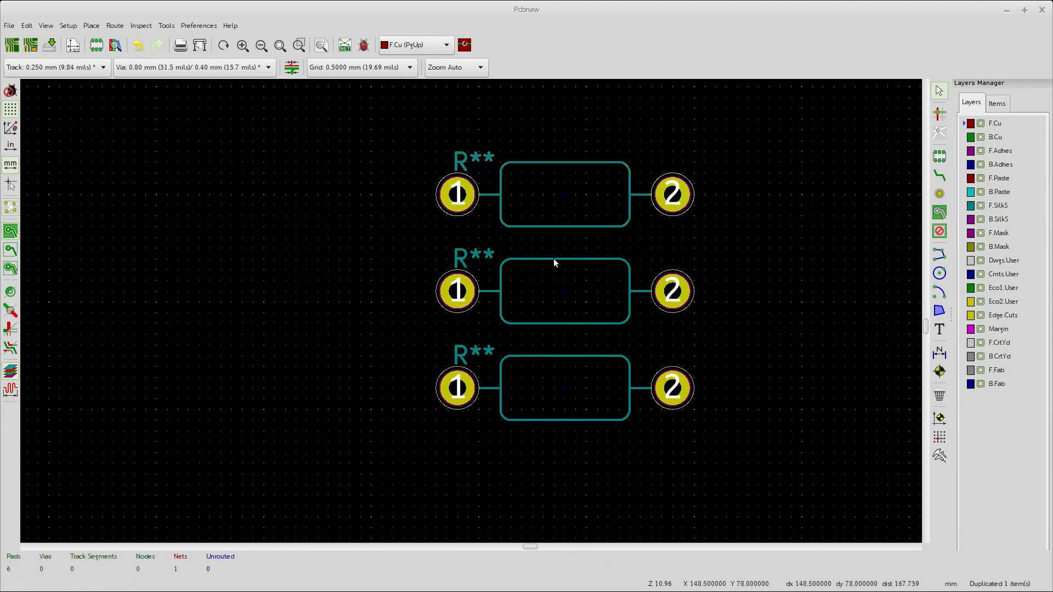
Step: Check the 3D settings of the middle and uppermost resistors for the attached model, and view all three footprints
double_click(557, 259)
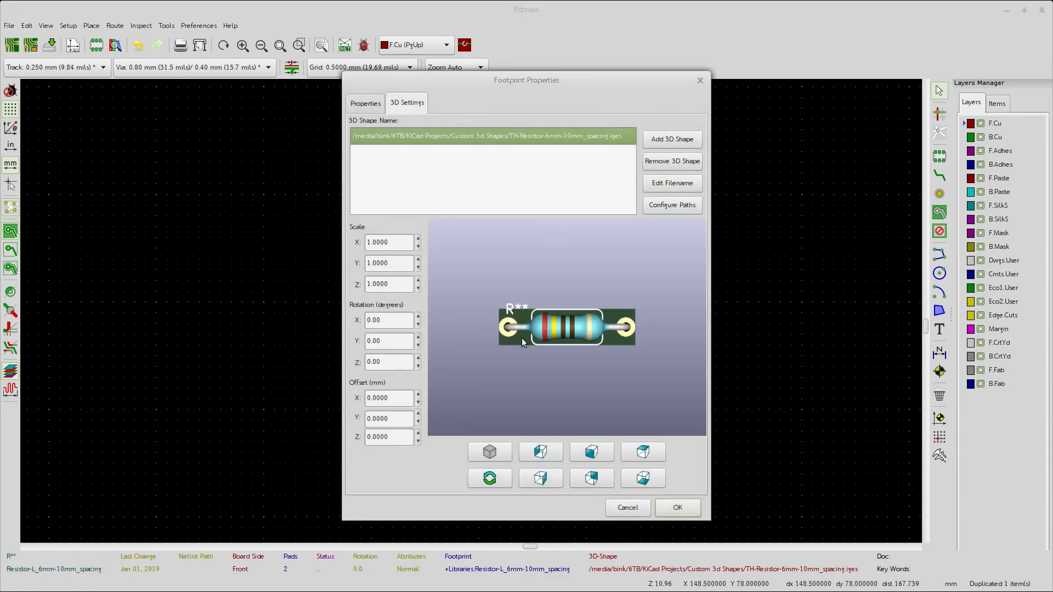
left_click(628, 508)
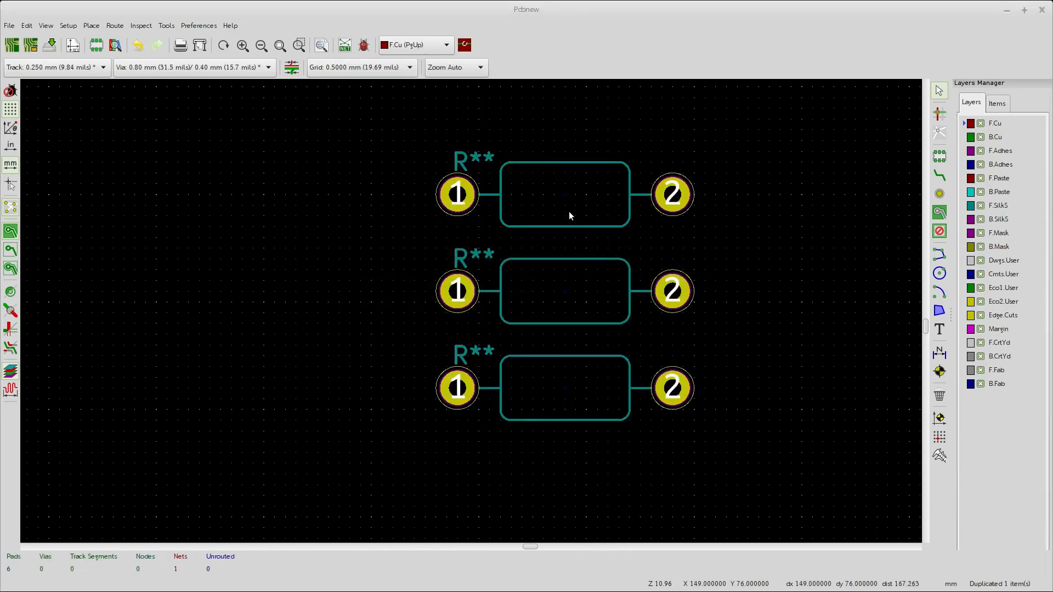
double_click(563, 229)
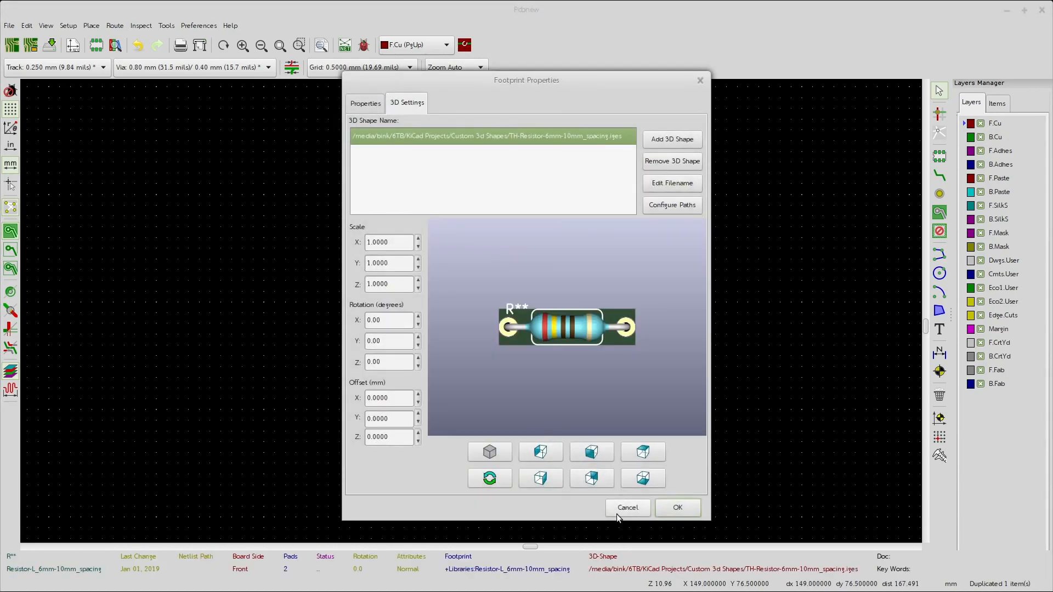
left_click(680, 515)
scroll(555, 494, "up", 1)
scroll(470, 287, "down", 1)
scroll(470, 316, "down", 2)
scroll(531, 278, "up", 1)
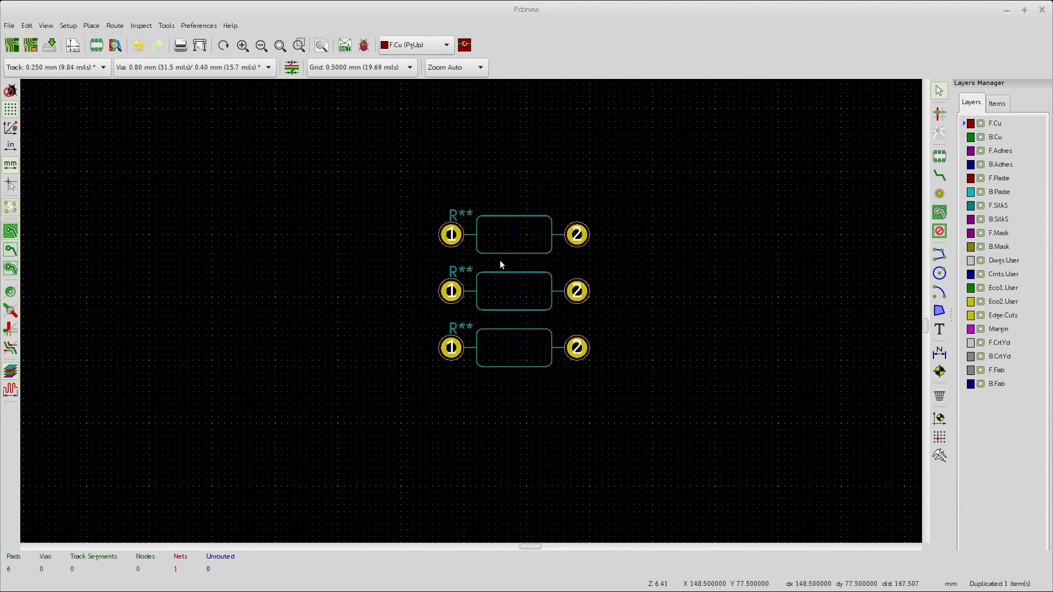
Step: Place the Regulator-3.3v-1117 footprint from +Libraries on the board, to the left of the three resistor footprints
left_click(939, 157)
left_click(360, 235)
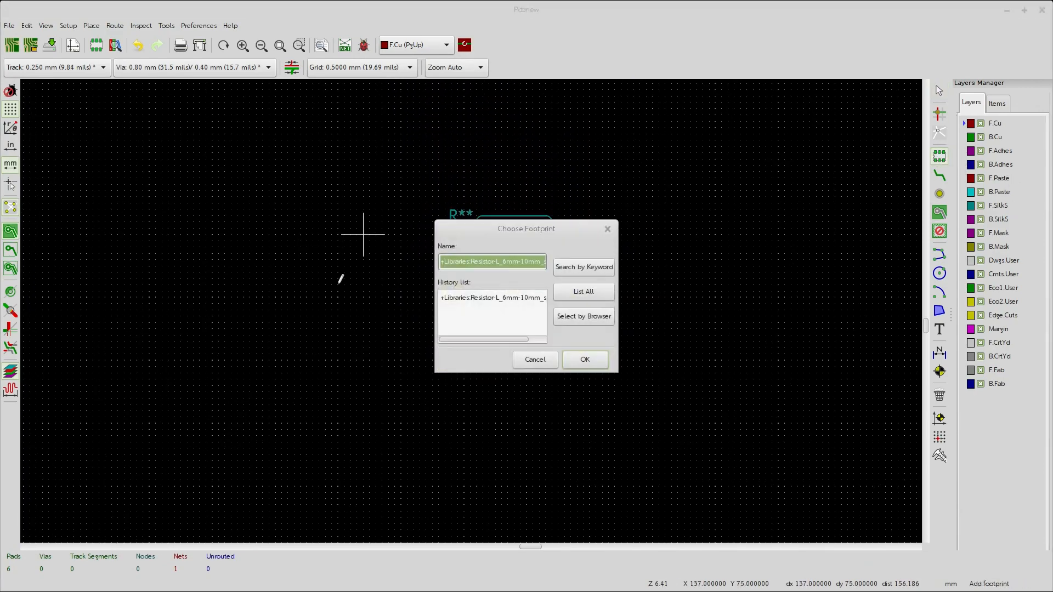
left_click(567, 310)
left_click(148, 77)
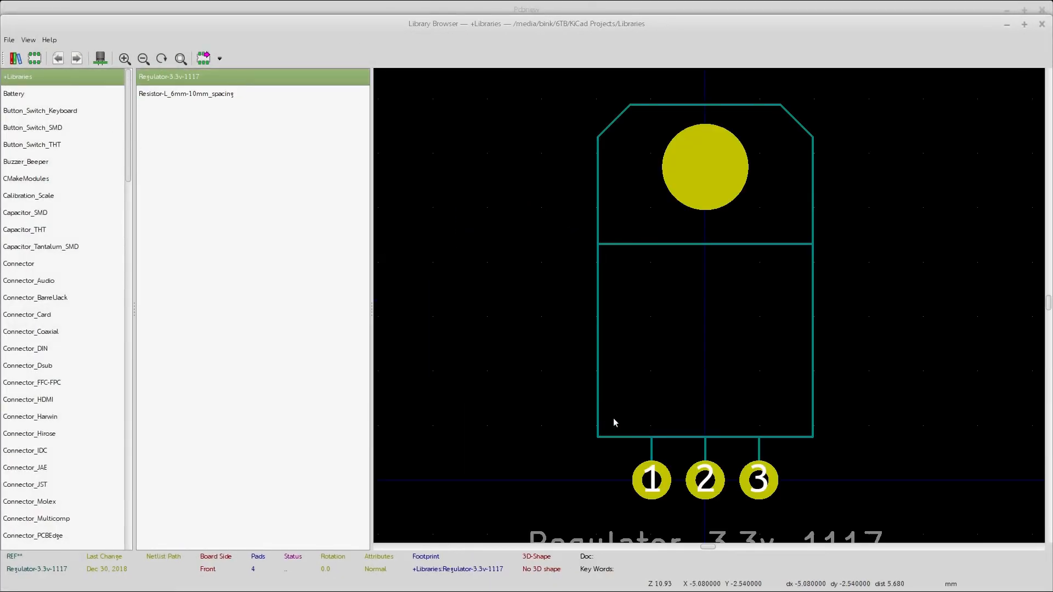
double_click(182, 77)
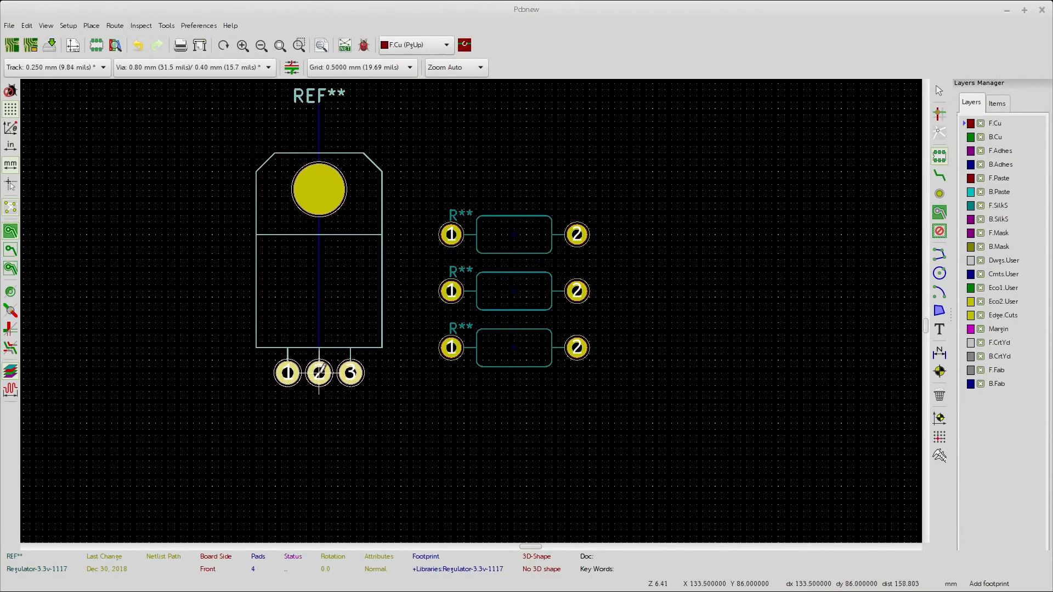
left_click(312, 367)
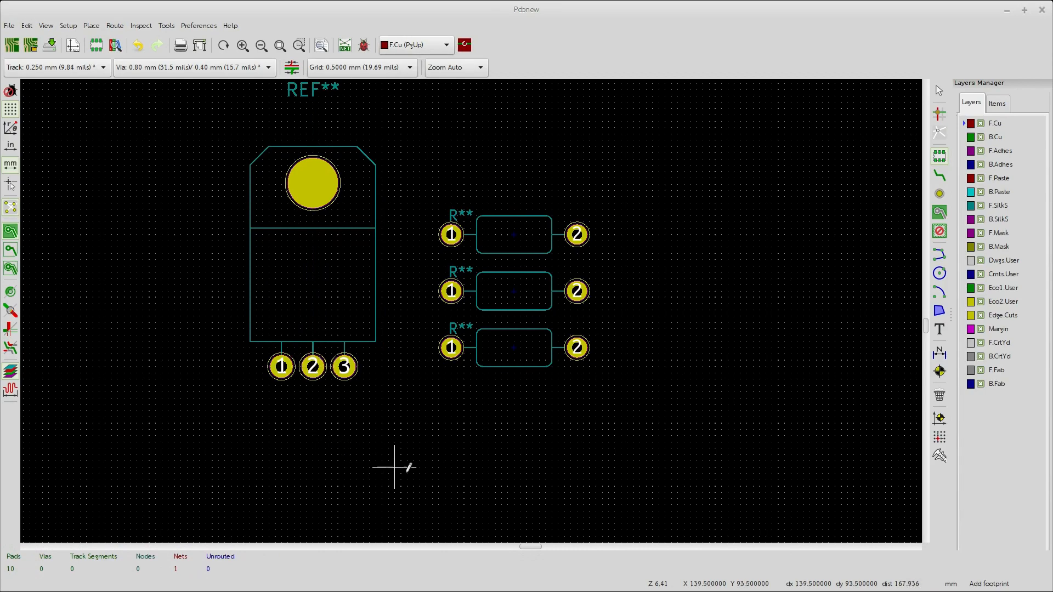
scroll(451, 455, "down", 1)
scroll(475, 320, "up", 1)
middle_click_drag(434, 294, 484, 442)
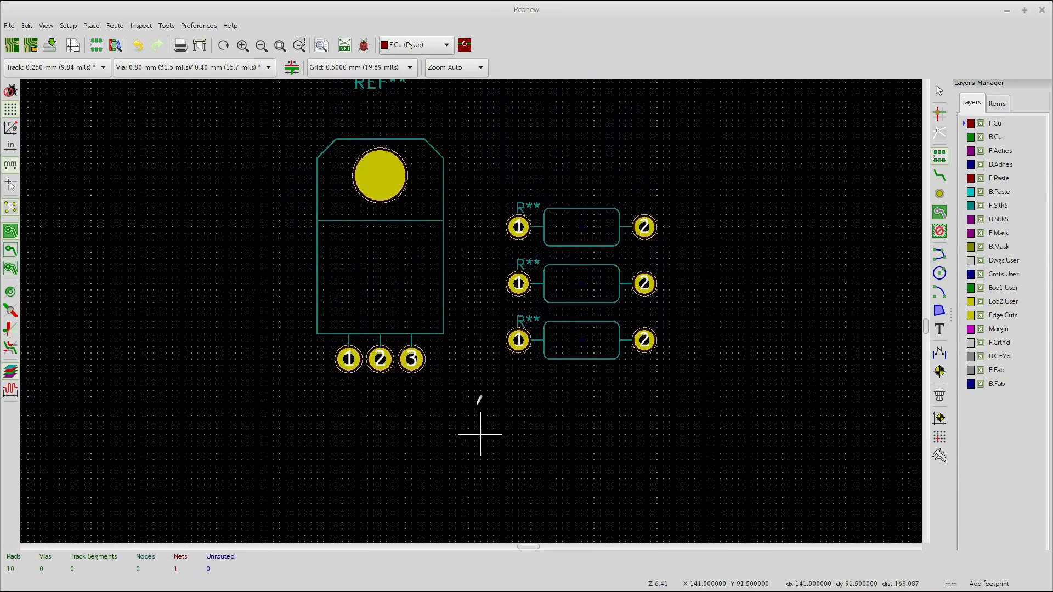
middle_click_drag(468, 296, 466, 335)
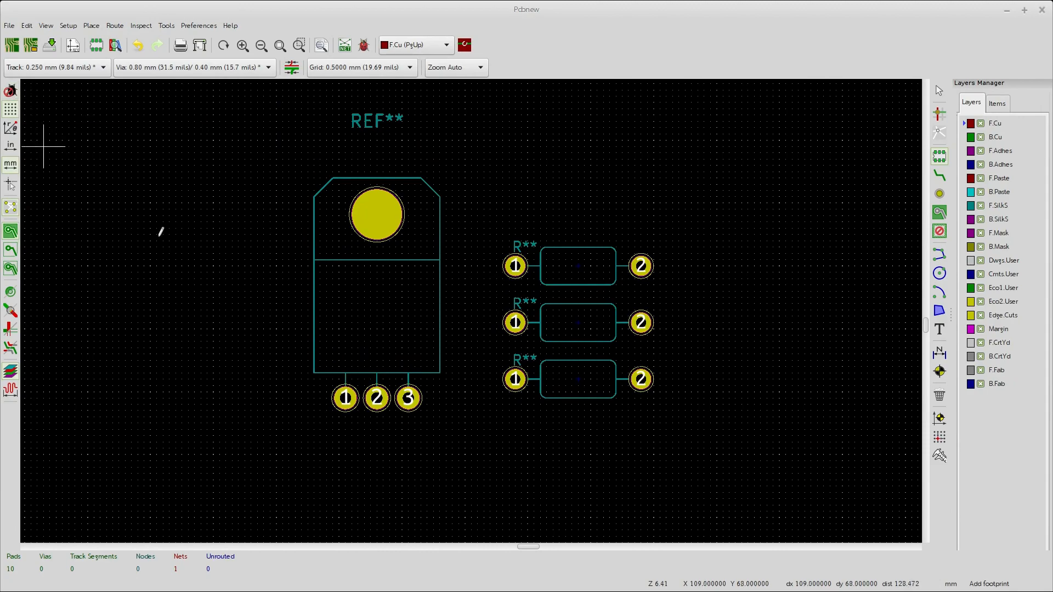
Step: Route front-copper tracks from the regulator's pad 3 to the lowest resistor's pad 1, and from its pad 2 to the middle resistor's pad 2
left_click(941, 176)
left_click(408, 398)
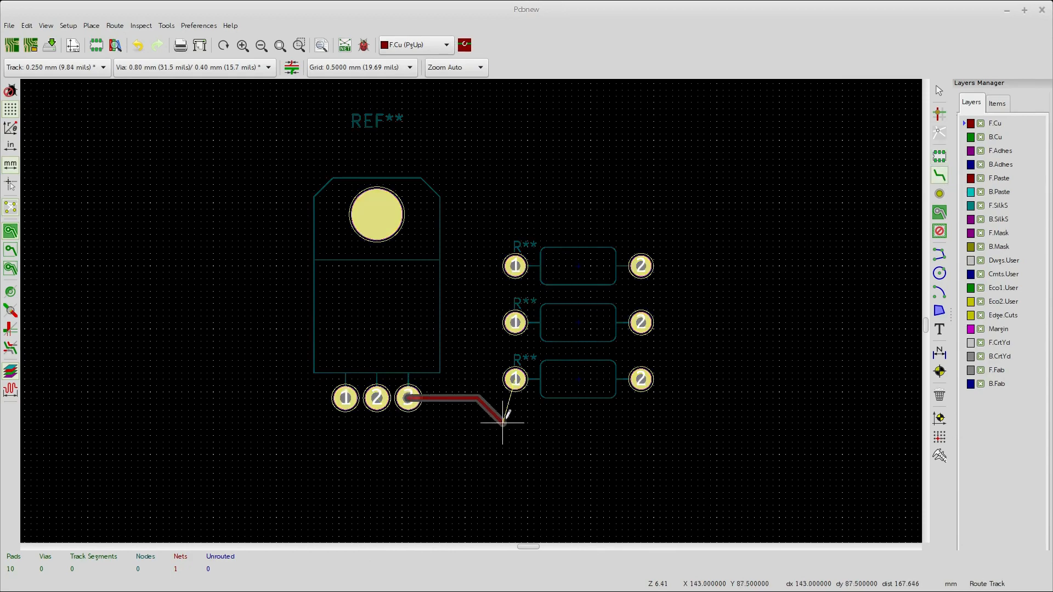
left_click(458, 485)
left_click(516, 381)
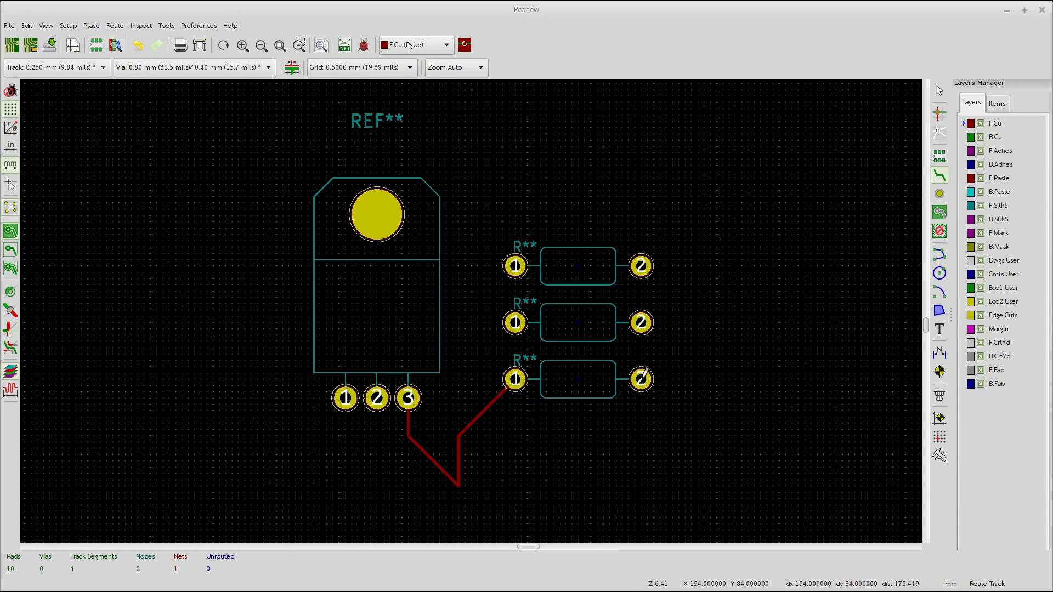
left_click(640, 379)
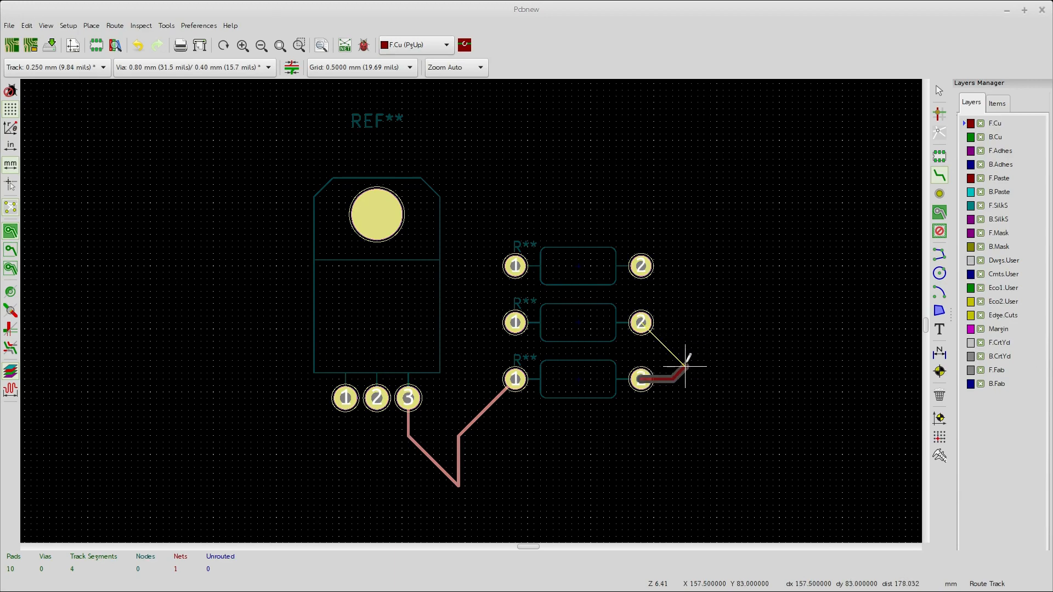
left_click(646, 327)
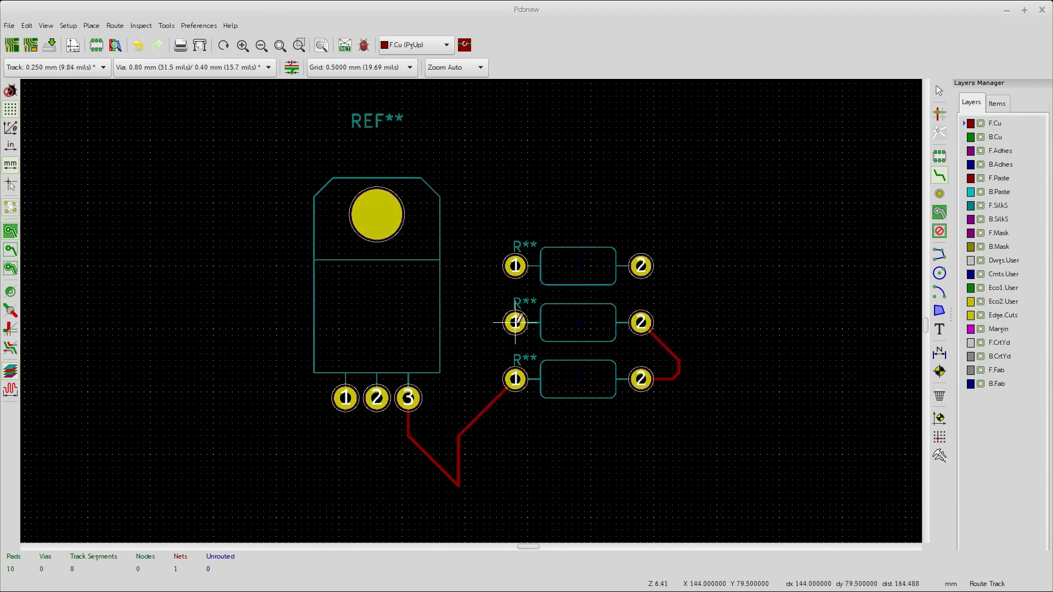
Step: Route the middle resistor's pad 1 to the uppermost resistor's pad 1, and its pad 2 through two vias and back copper to the regulator's pad 2
left_click(515, 322)
left_click(485, 291)
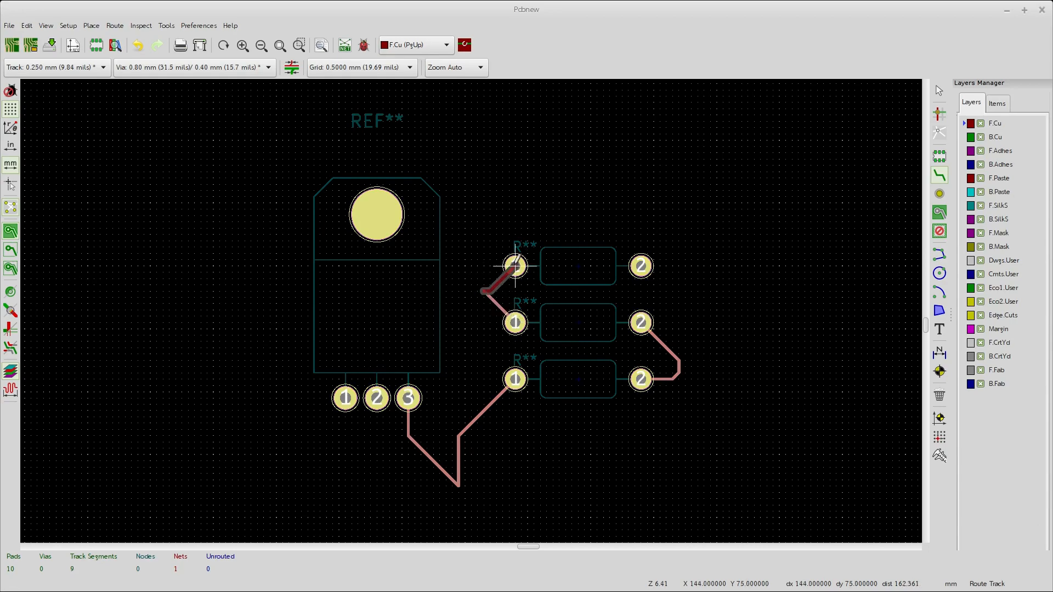
left_click(515, 267)
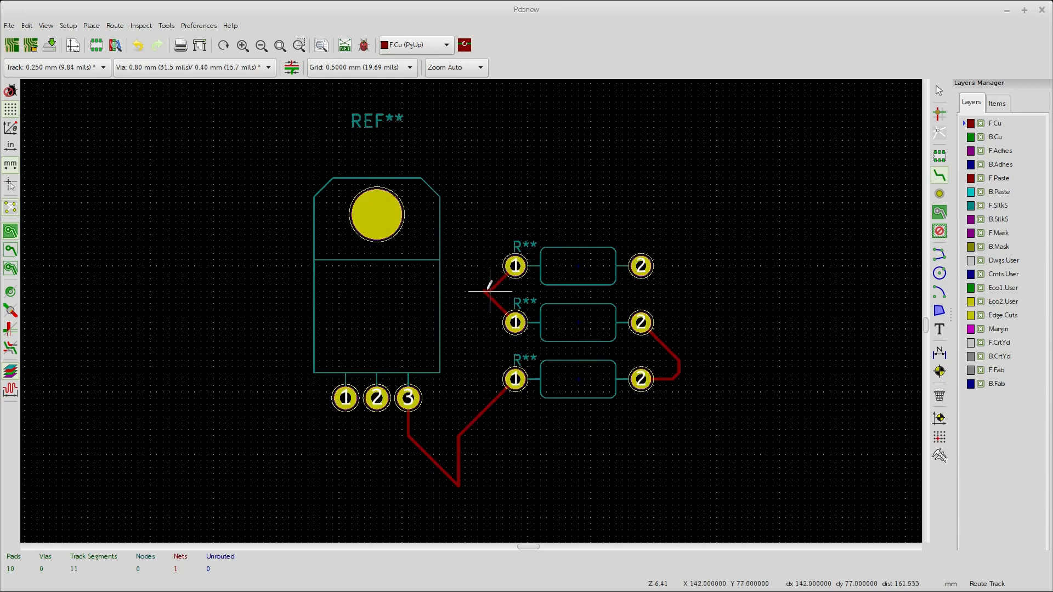
left_click(641, 266)
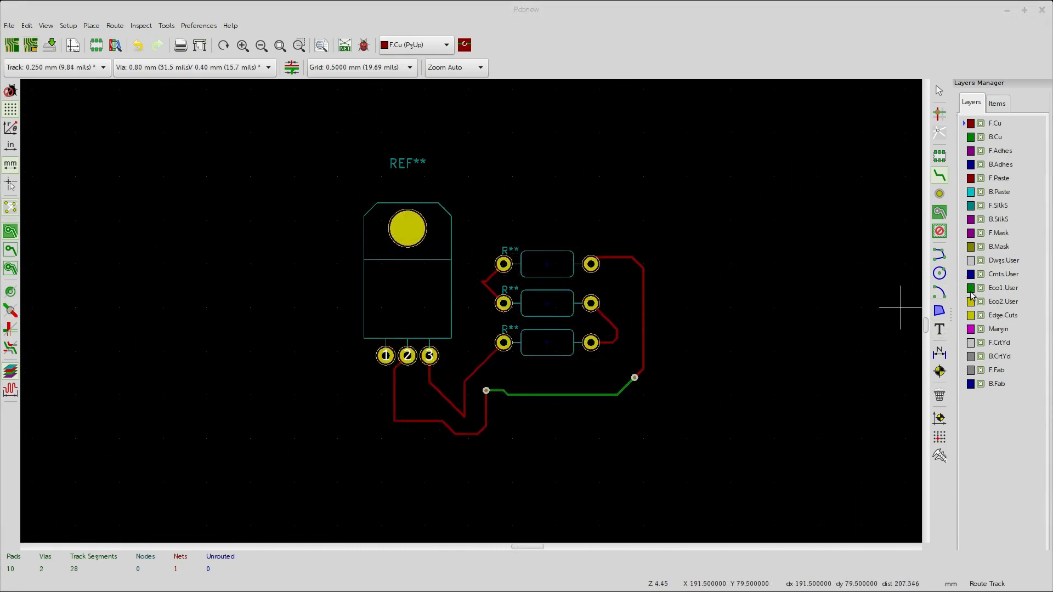
Step: Draw a closed four-sided board outline on Edge.Cuts around all footprints and tracks, starting at X 119.5, Y 60.5 mm and about 45 mm wide
left_click(1015, 317)
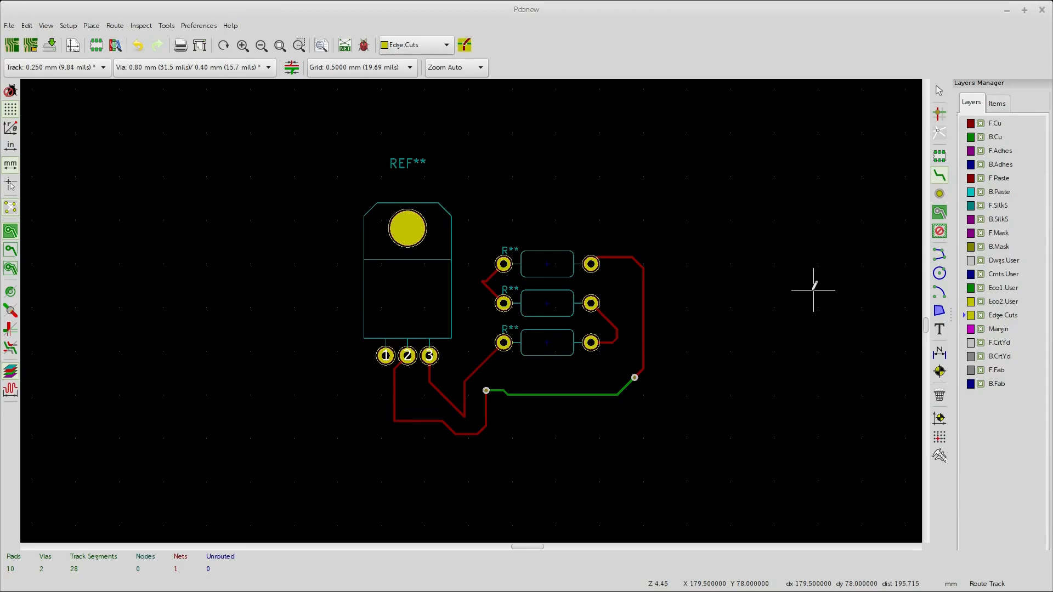
left_click(311, 137)
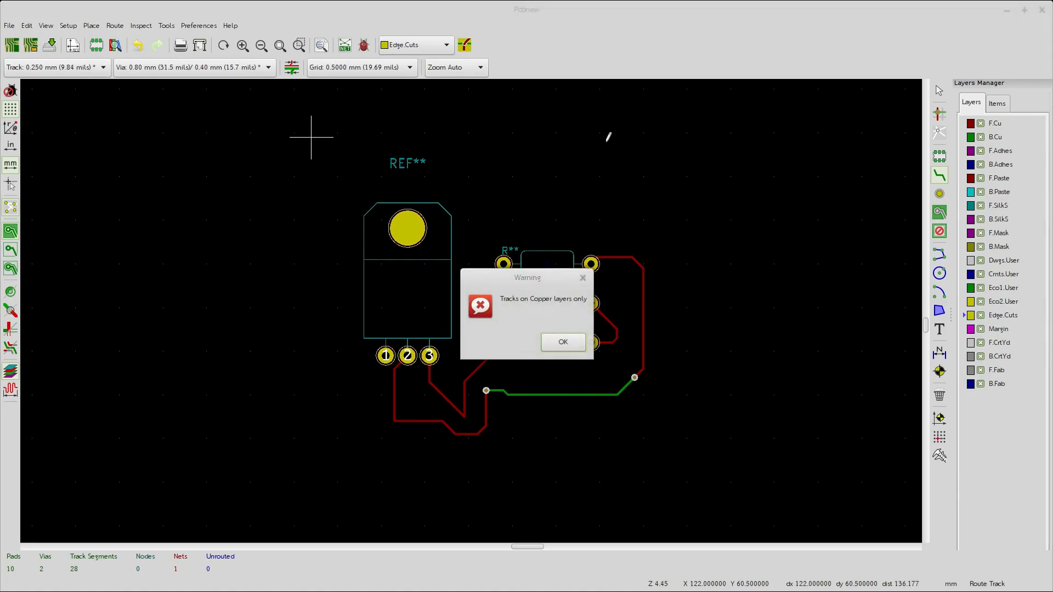
left_click(571, 338)
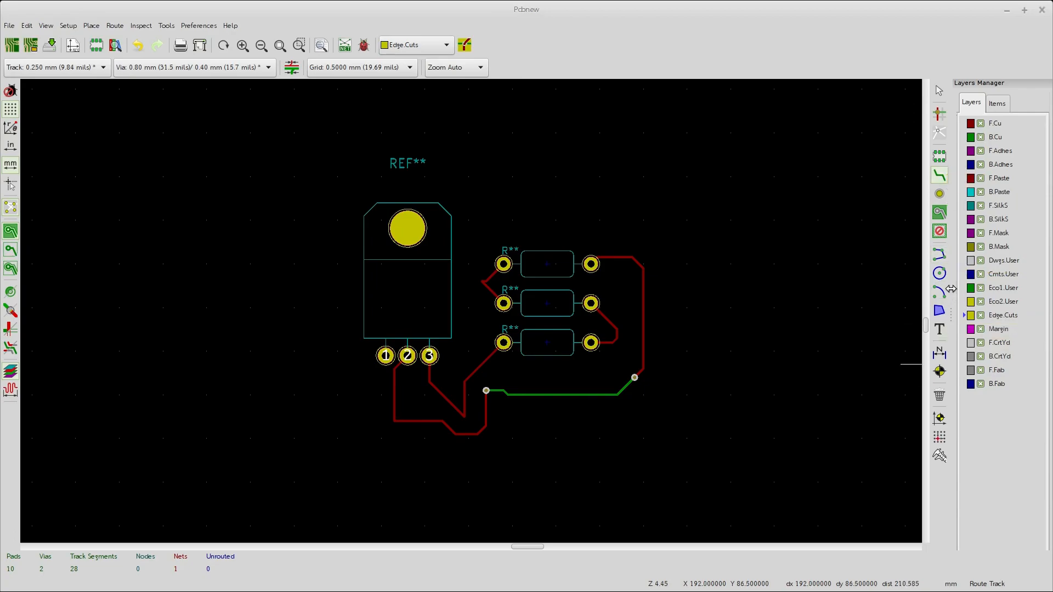
left_click(940, 254)
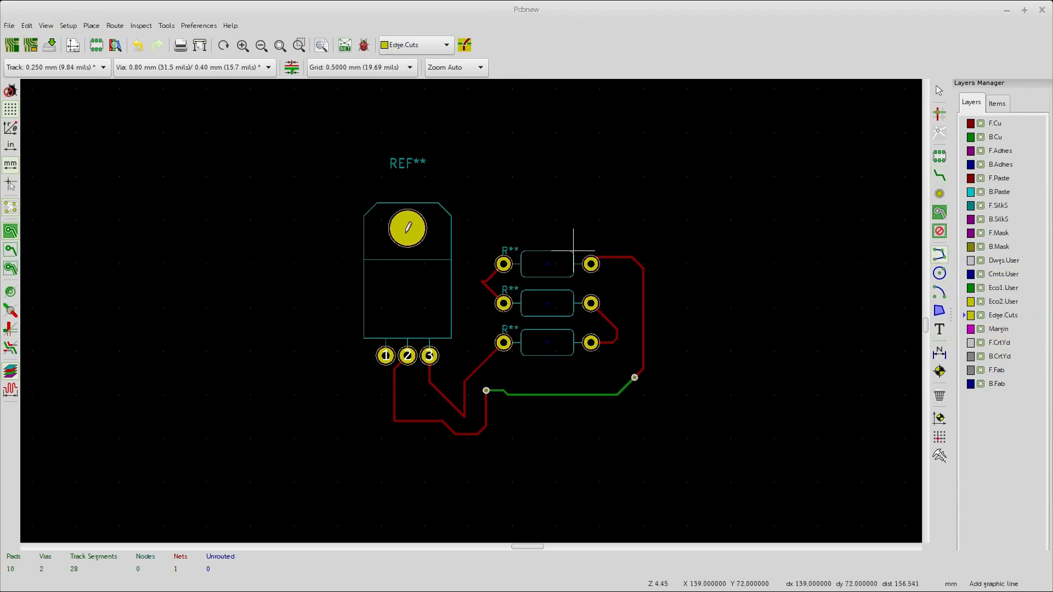
left_click(289, 137)
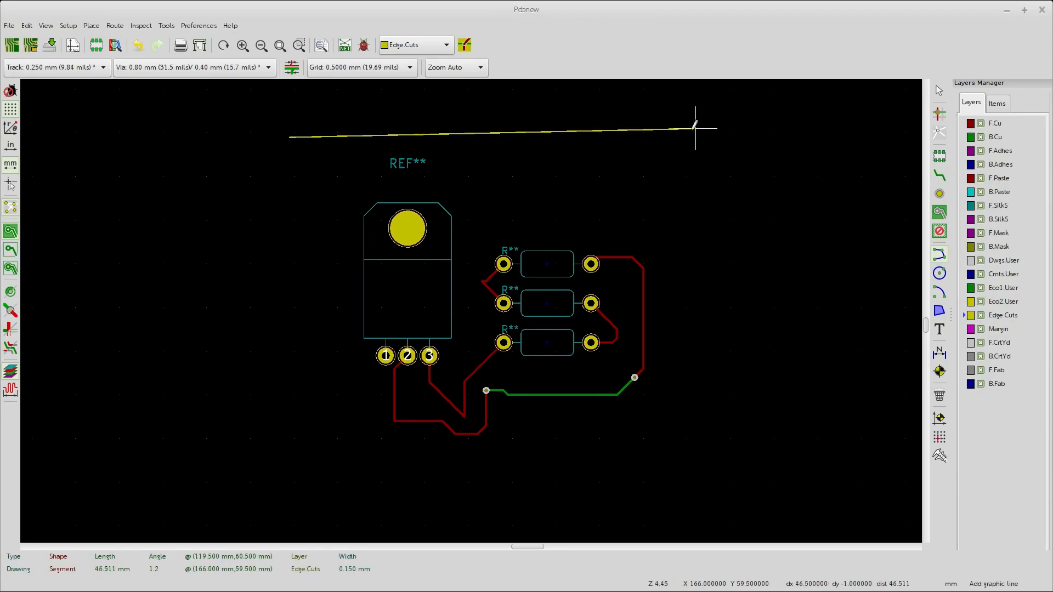
left_click(679, 137)
left_click(687, 479)
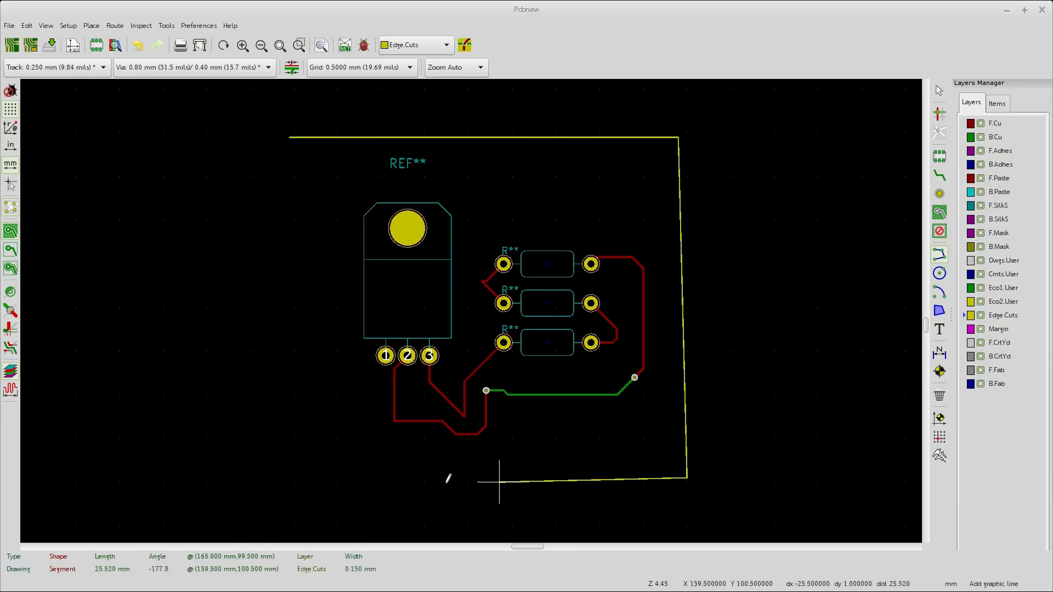
left_click(319, 435)
scroll(250, 474, "up", 3)
scroll(471, 311, "down", 5)
scroll(471, 311, "up", 2)
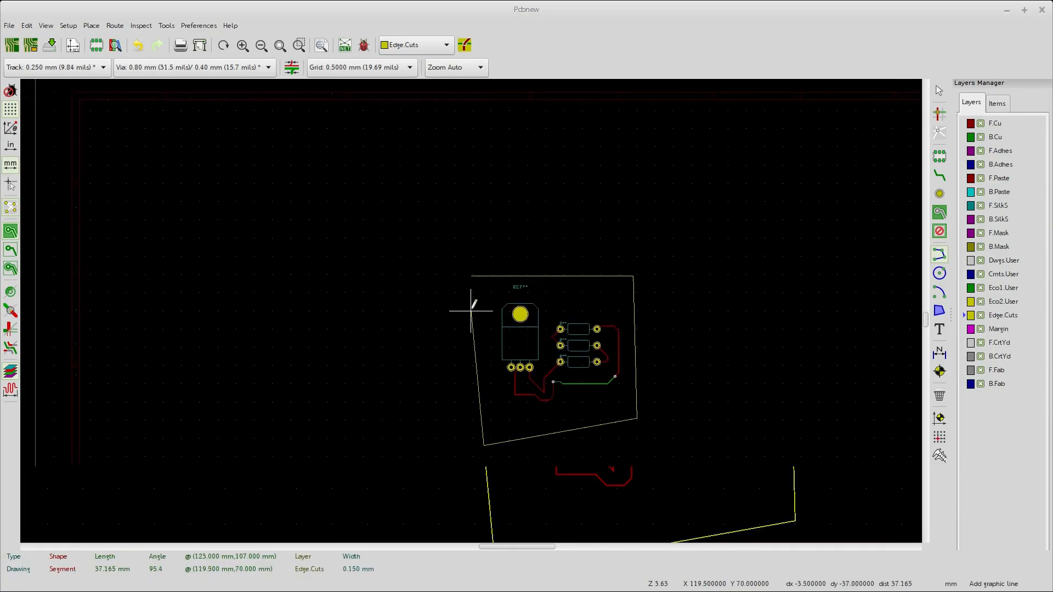
left_click(472, 243)
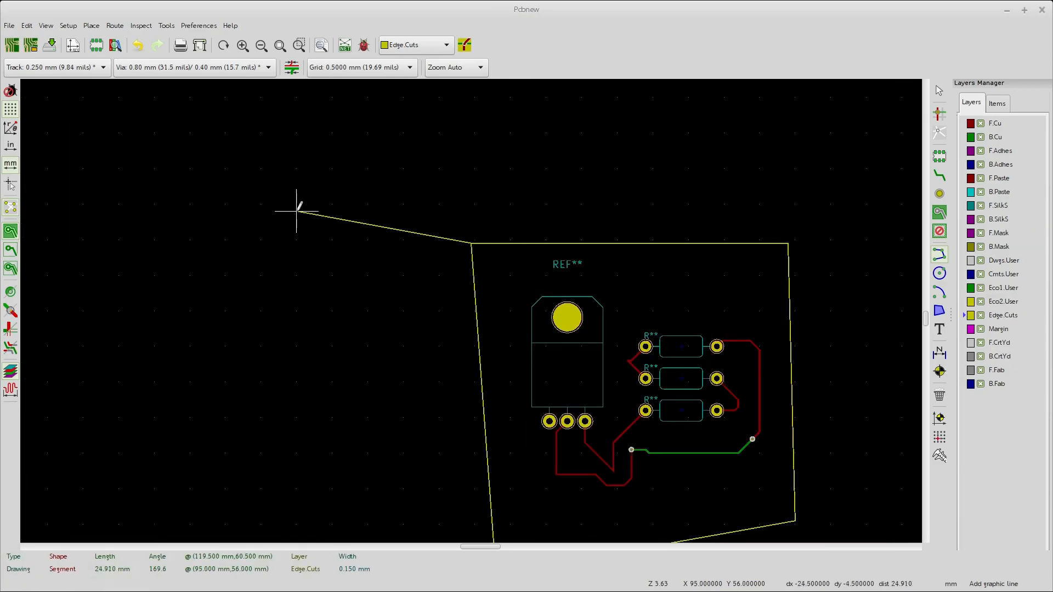
key("Escape")
Step: Attach the T0-220 - ST1117 v4.iges model from the Custom 3d Shapes folder to the regulator footprint
scroll(512, 364, "up", 1)
scroll(475, 316, "down", 3)
scroll(675, 422, "up", 4)
middle_click_drag(291, 285, 401, 327)
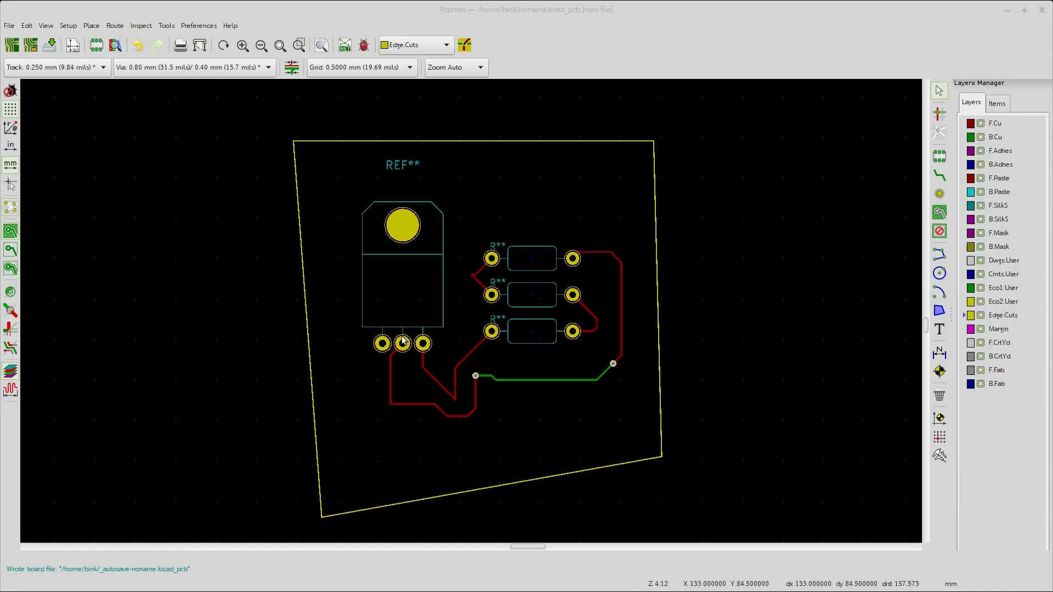
double_click(366, 284)
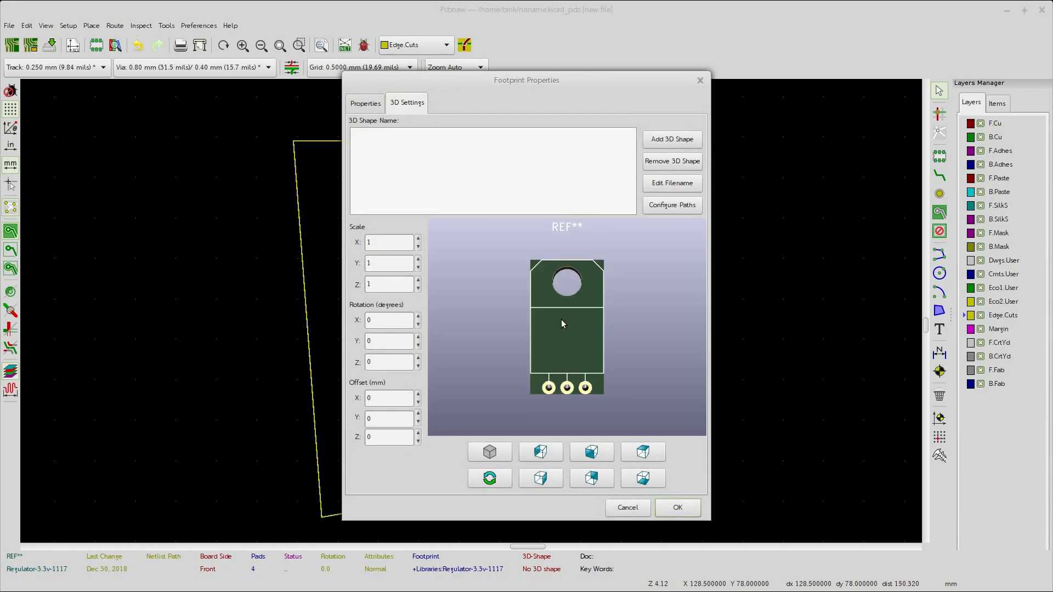
left_click(668, 141)
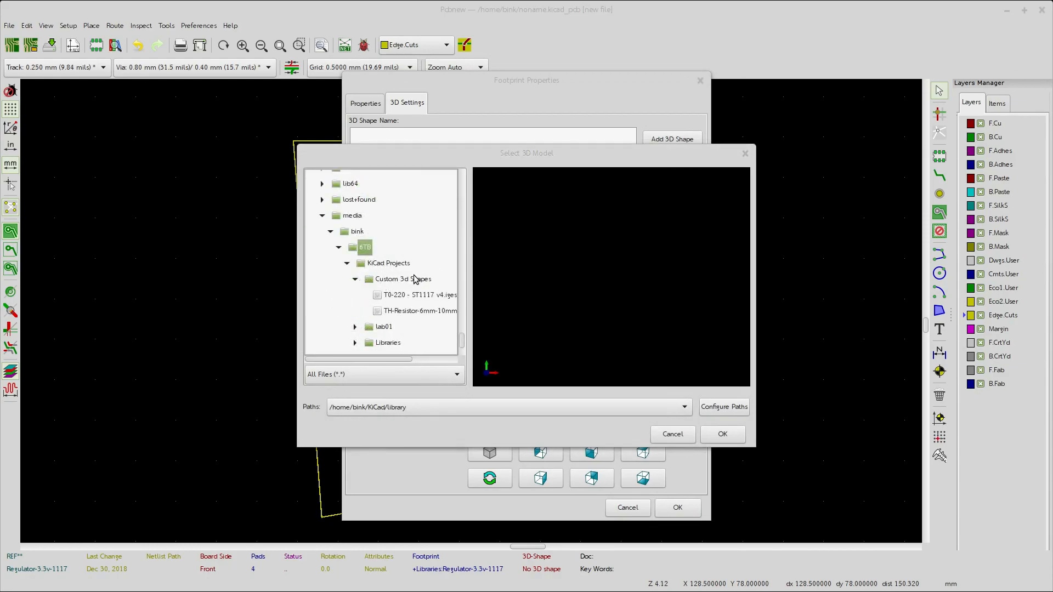
left_click(405, 296)
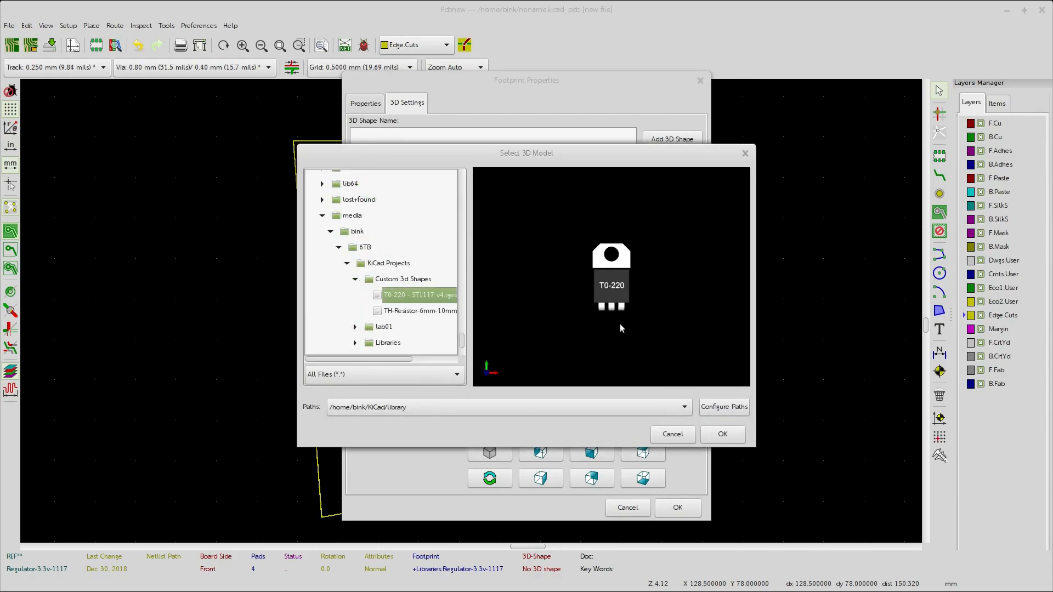
left_click(722, 433)
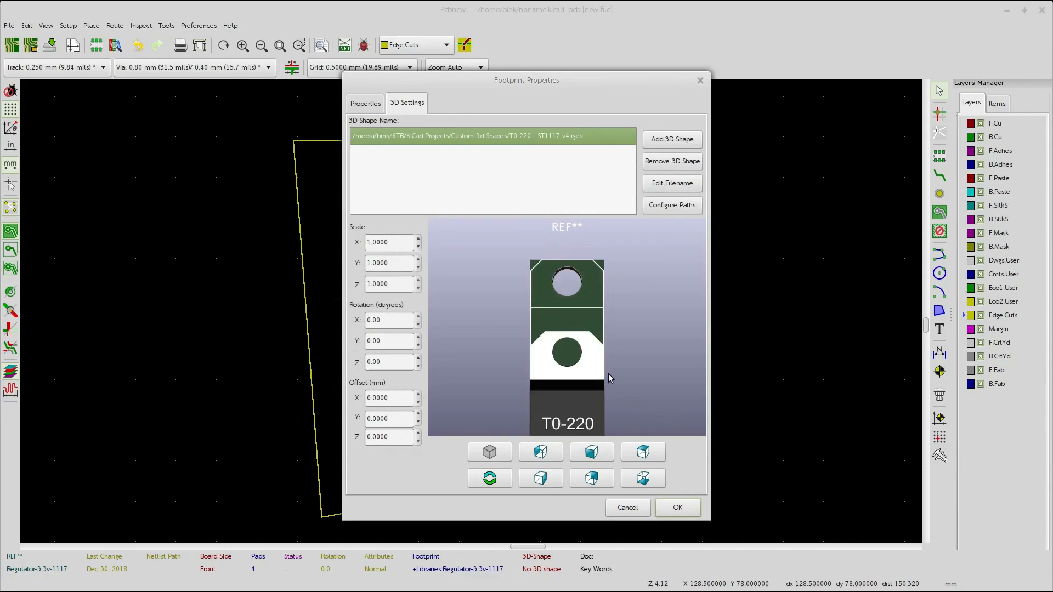
Step: Set the regulator model's Y offset to 9.6 mm so it lines up with the footprint, and apply the footprint properties
left_click_drag(614, 378, 489, 340)
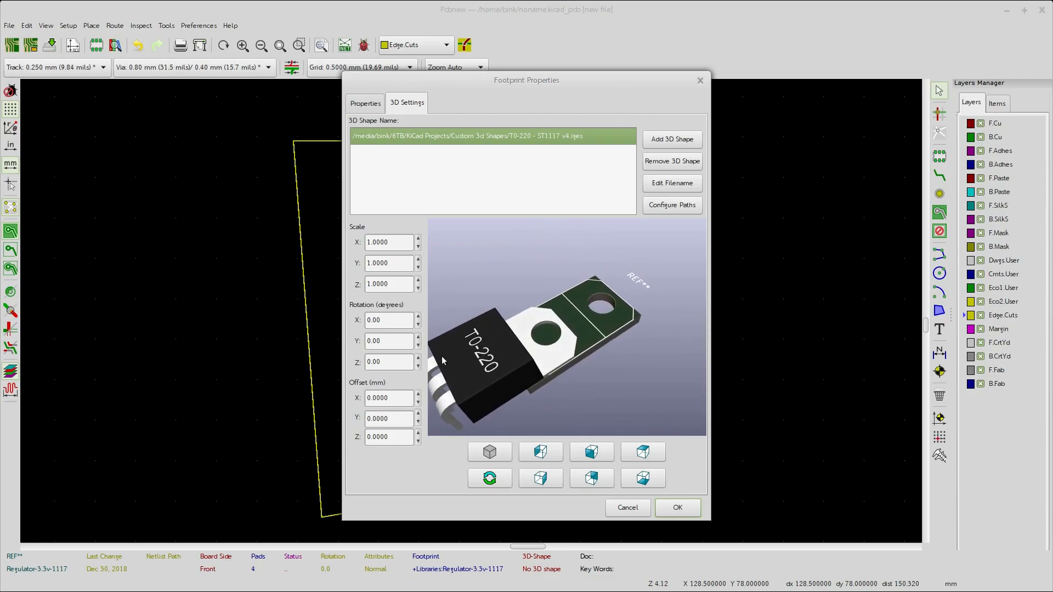
left_click(395, 418)
type("9.6")
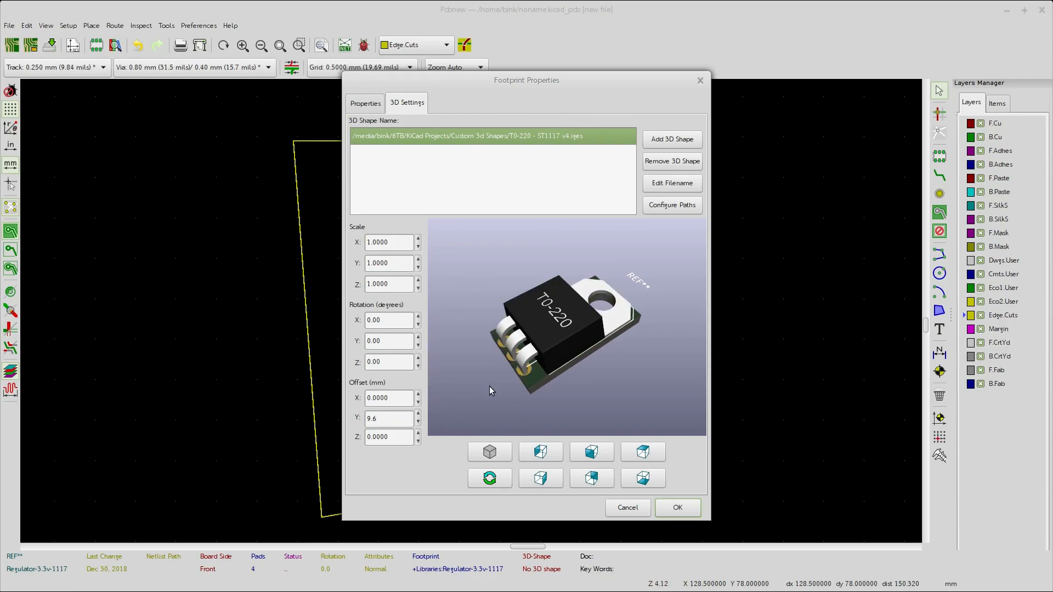
left_click_drag(561, 380, 587, 395)
left_click(688, 510)
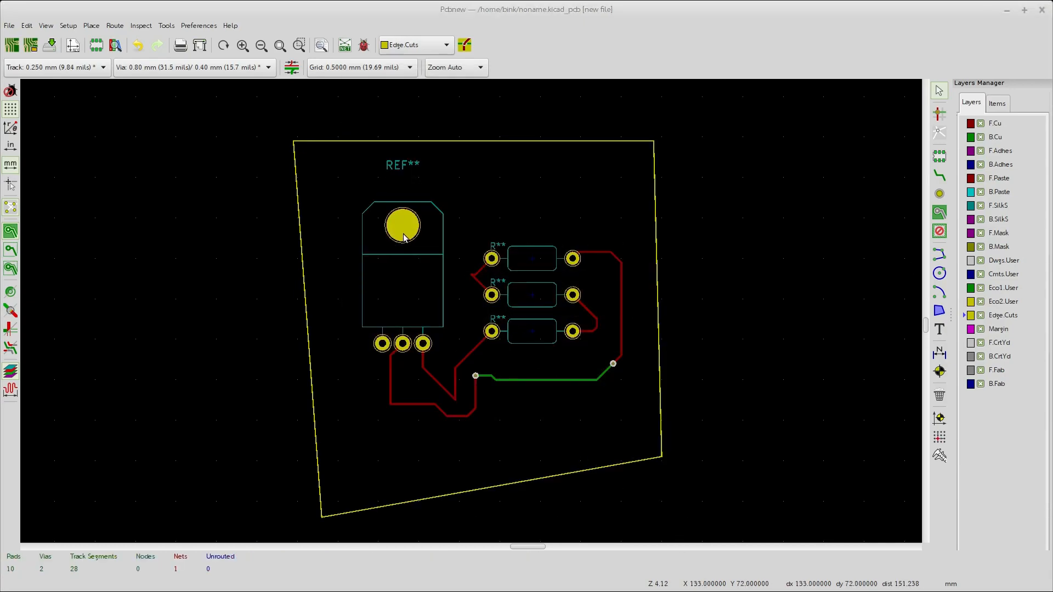
Step: Open the board in the 3D Viewer and examine the regulator and resistor models from above and at close range
left_click(46, 26)
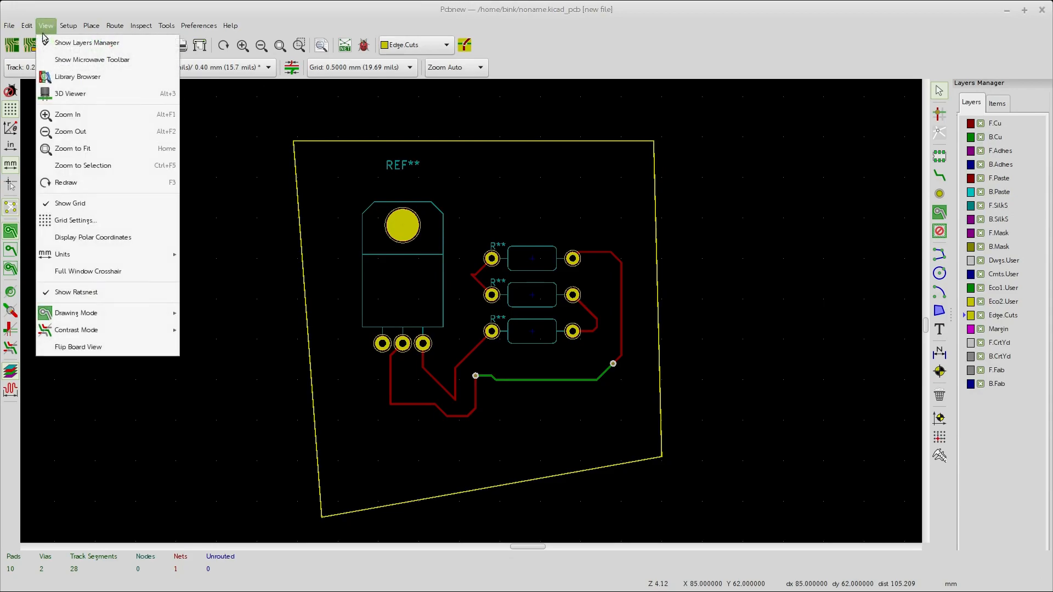
left_click(83, 96)
left_click_drag(553, 322, 548, 151)
scroll(493, 265, "down", 4)
scroll(494, 265, "up", 7)
left_click_drag(470, 308, 529, 362)
scroll(489, 351, "up", 4)
scroll(490, 434, "up", 3)
scroll(490, 434, "down", 4)
left_click_drag(527, 281, 531, 327)
scroll(528, 327, "up", 2)
scroll(527, 331, "down", 1)
scroll(526, 332, "down", 2)
Step: Turn the 3D board over to examine the leads and back-copper track underneath, and return to the component side
left_click_drag(492, 356, 1050, 215)
left_click_drag(365, 279, 890, 258)
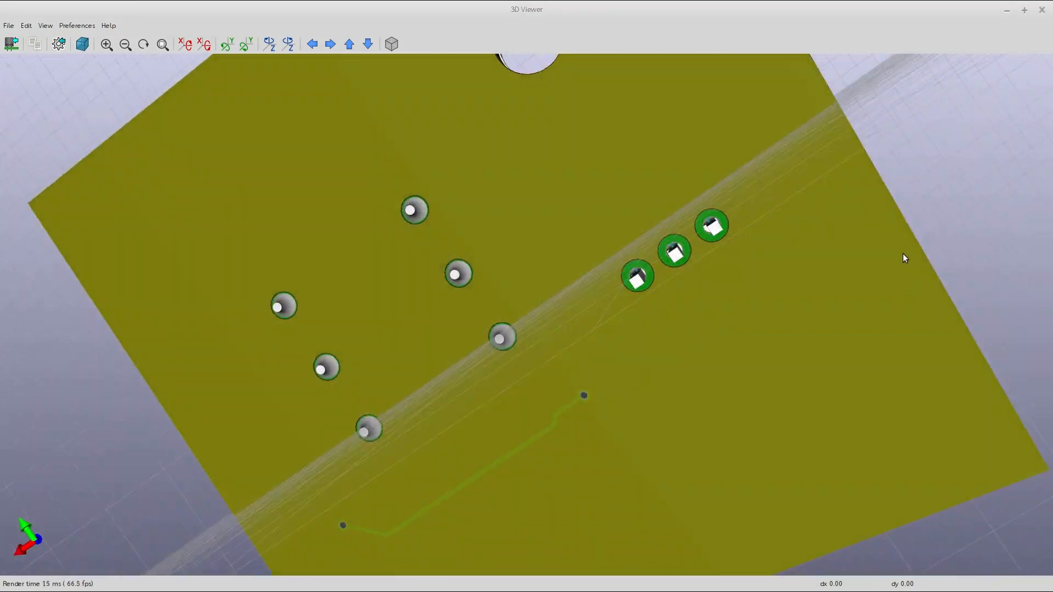
left_click_drag(364, 344, 668, 357)
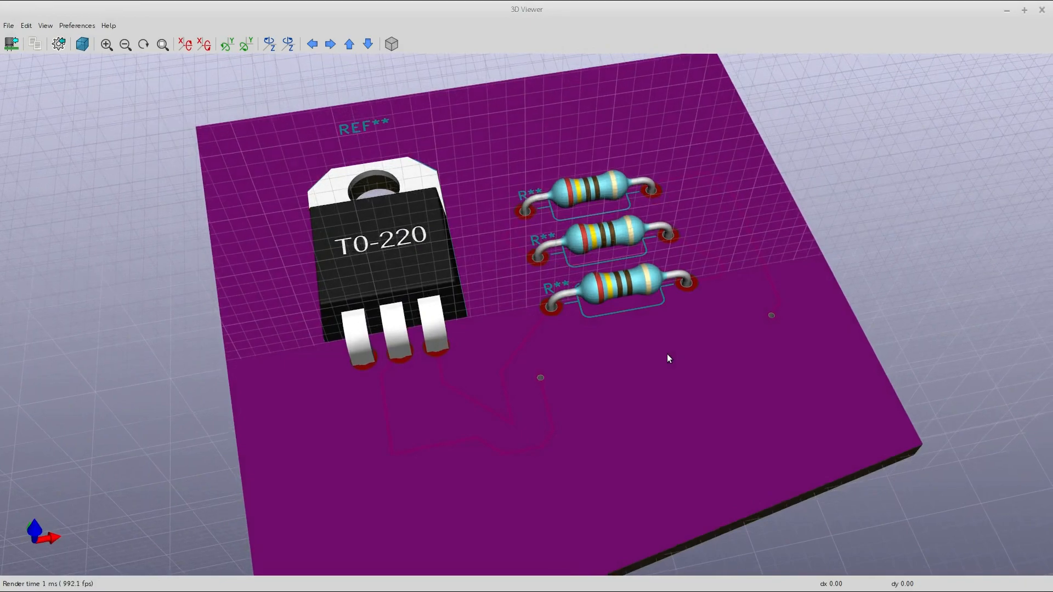